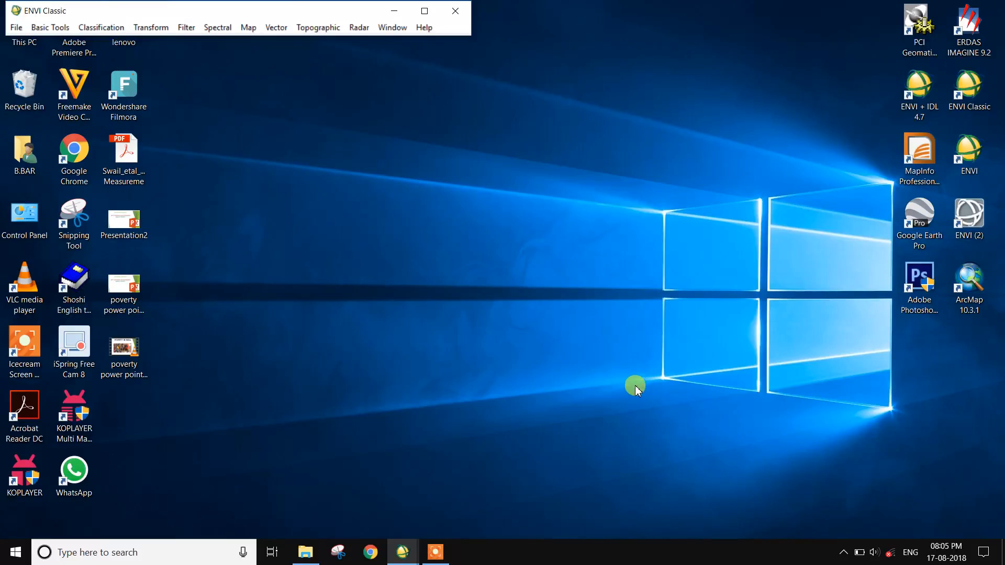
Bring up the Available Bands List of the final sub image.
left_click(403, 552)
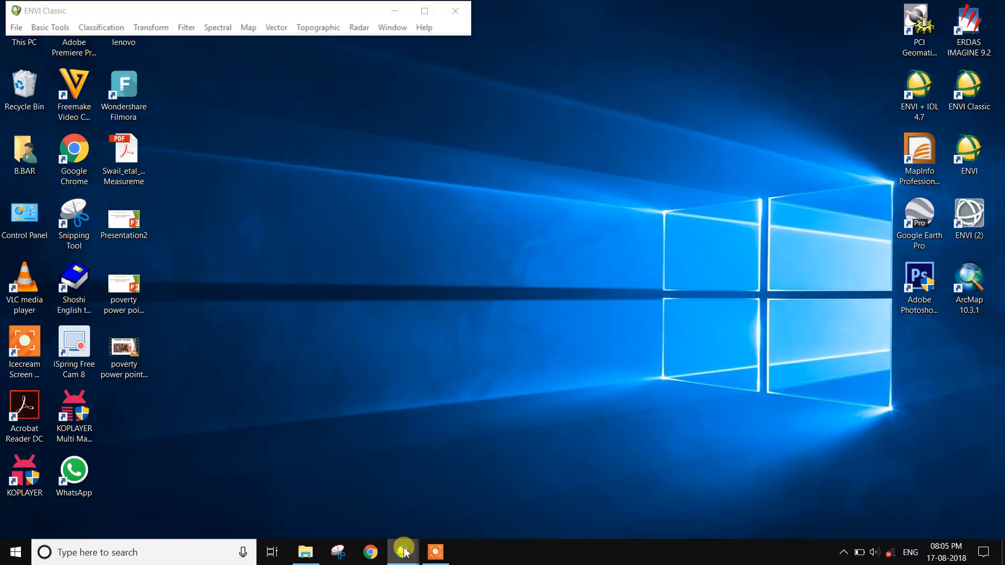
left_click(338, 486)
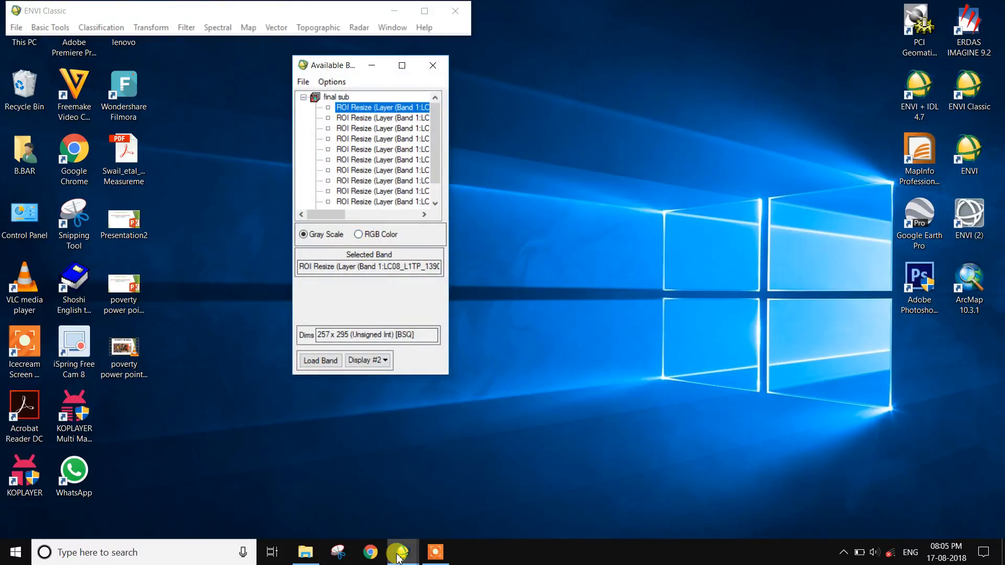
left_click(436, 552)
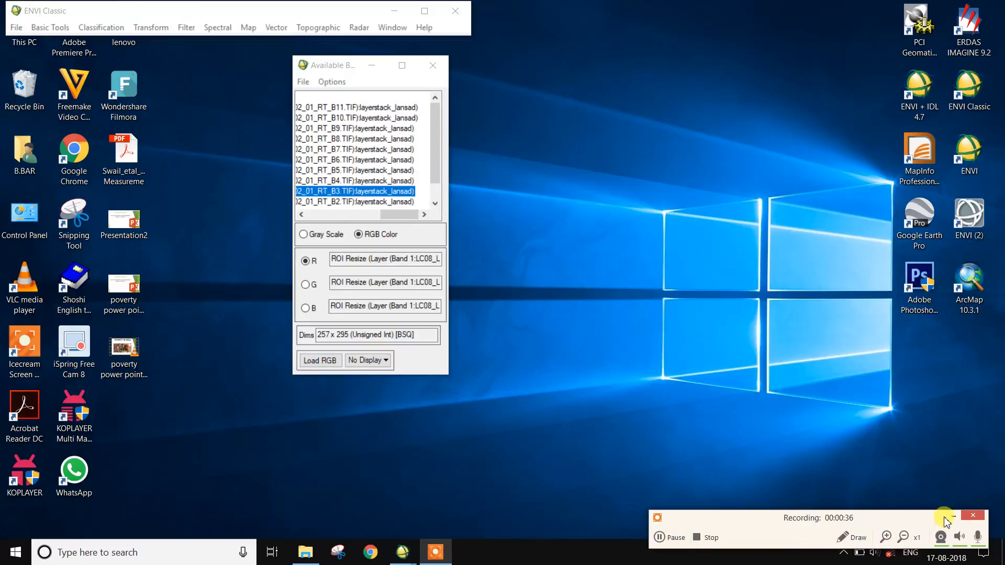
left_click(953, 518)
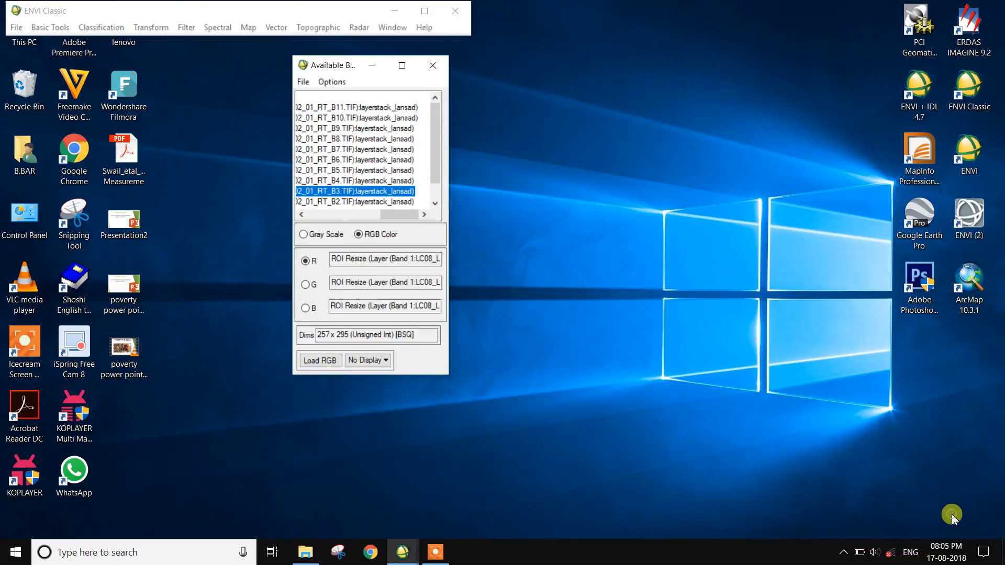
left_click(16, 27)
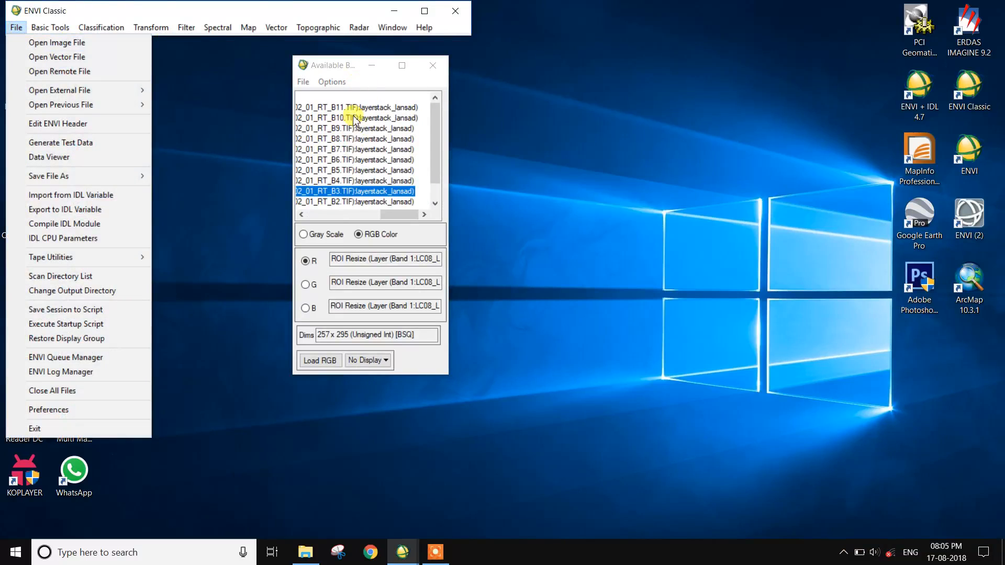
left_click(571, 175)
Load the final sub image as an RGB composite with band B5 as red, B4 as green and B3 as blue.
mouse_move(388, 215)
left_mouse_down()
mouse_move(301, 213)
mouse_move(398, 210)
left_mouse_up()
left_click(325, 234)
left_click(386, 234)
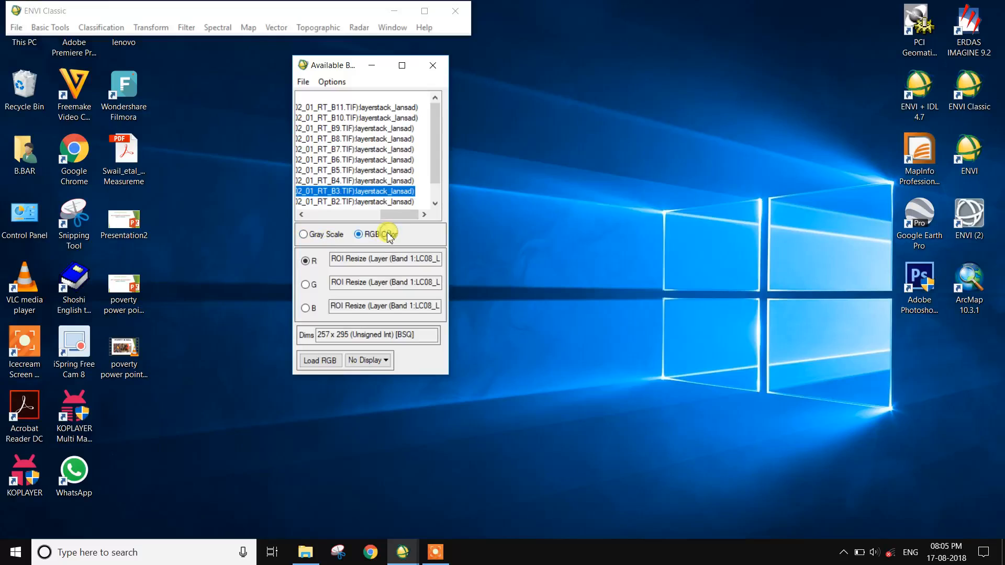
left_click(359, 173)
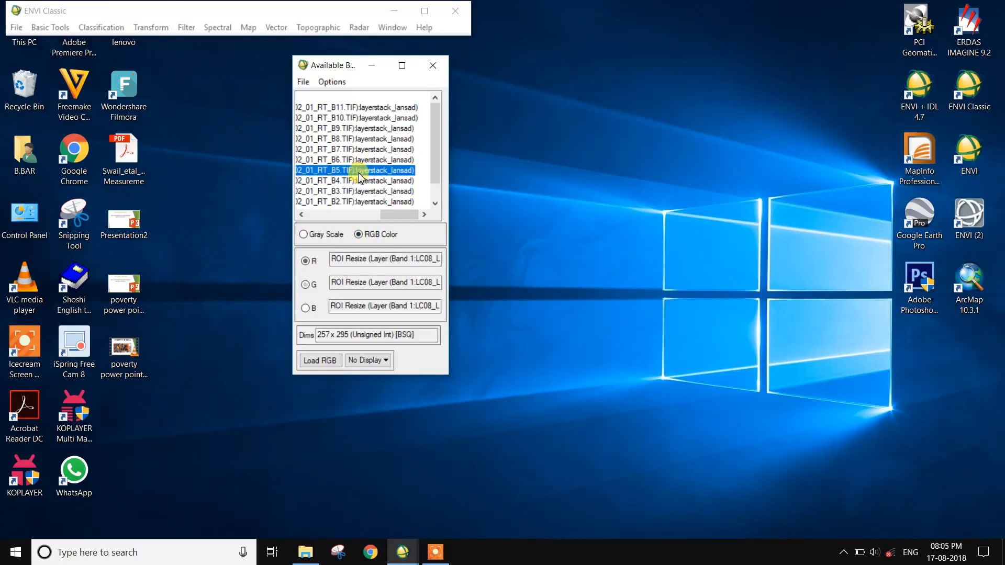
left_click(361, 181)
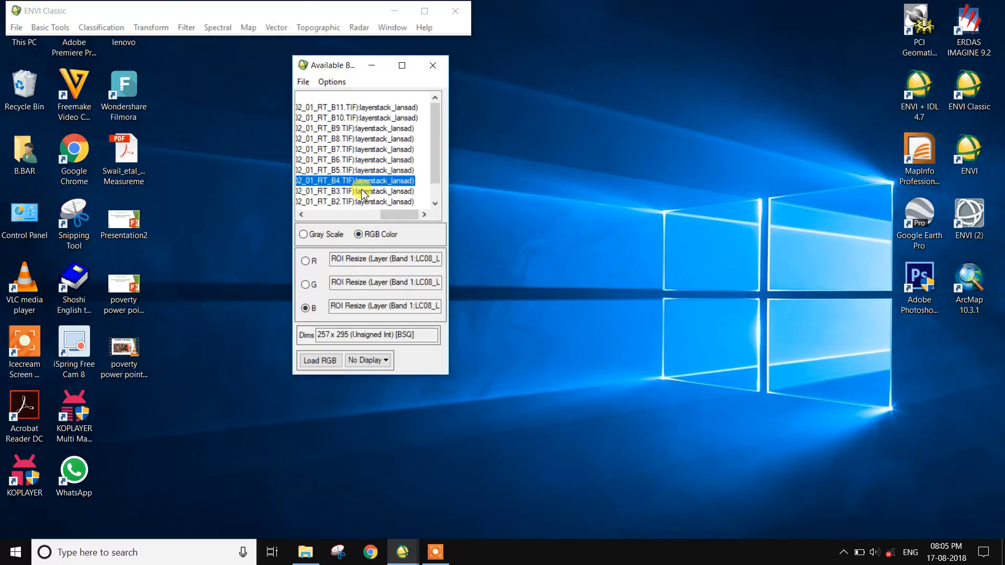
left_click(364, 192)
left_click(318, 361)
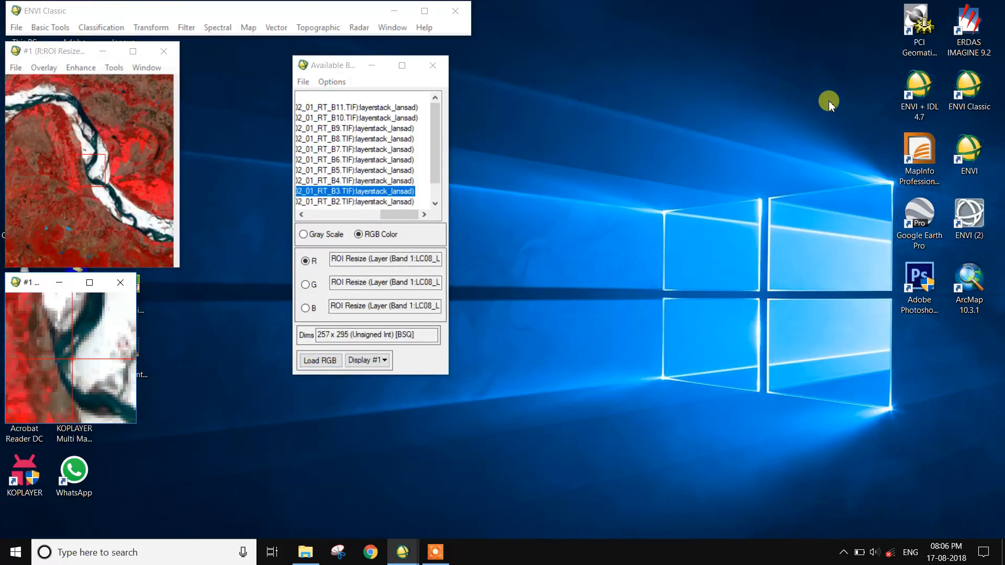
Open the ROI Tool for the loaded image and delete all the existing regions, from water body to fellowland.
left_click_drag(400, 214, 311, 225)
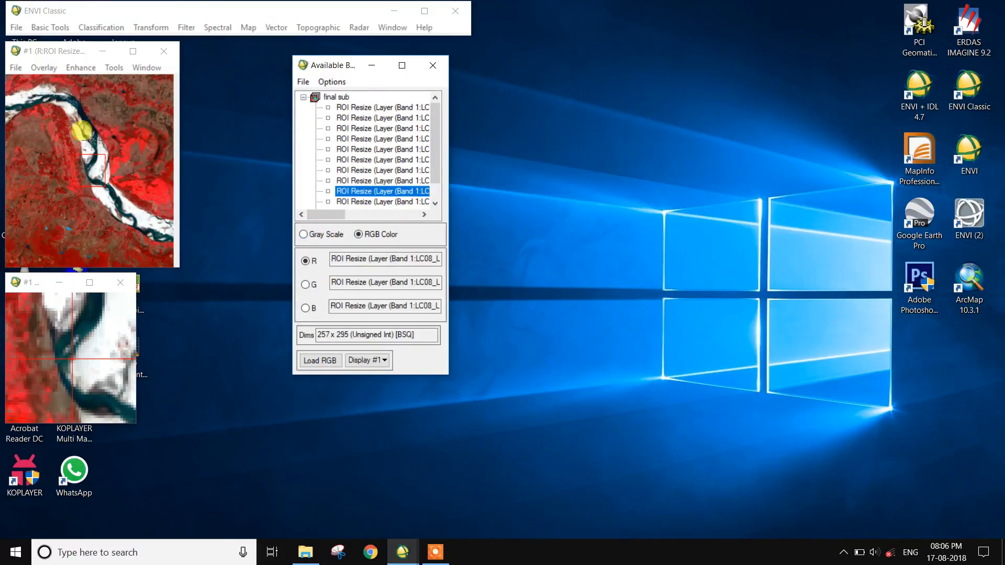
left_click(44, 67)
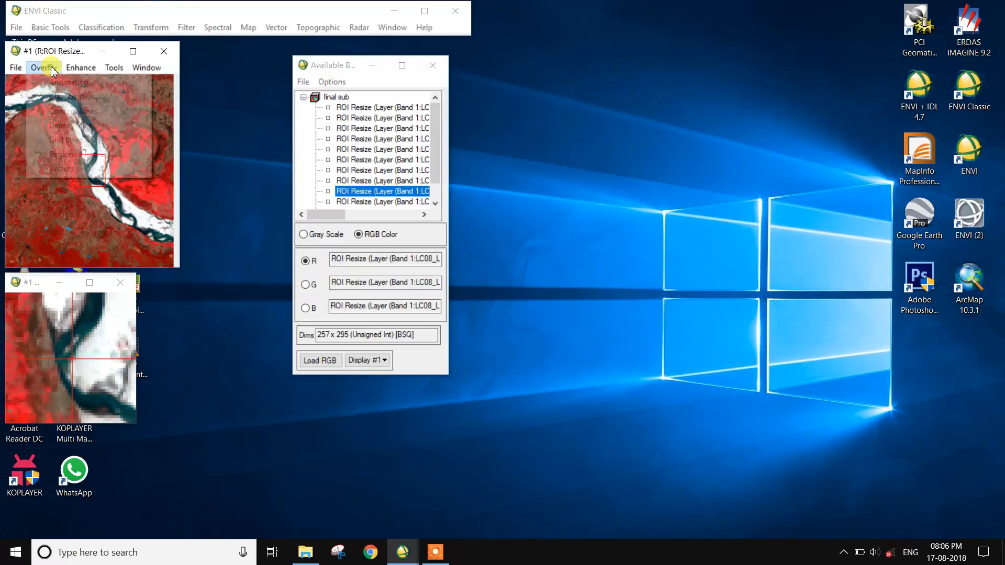
left_click(78, 154)
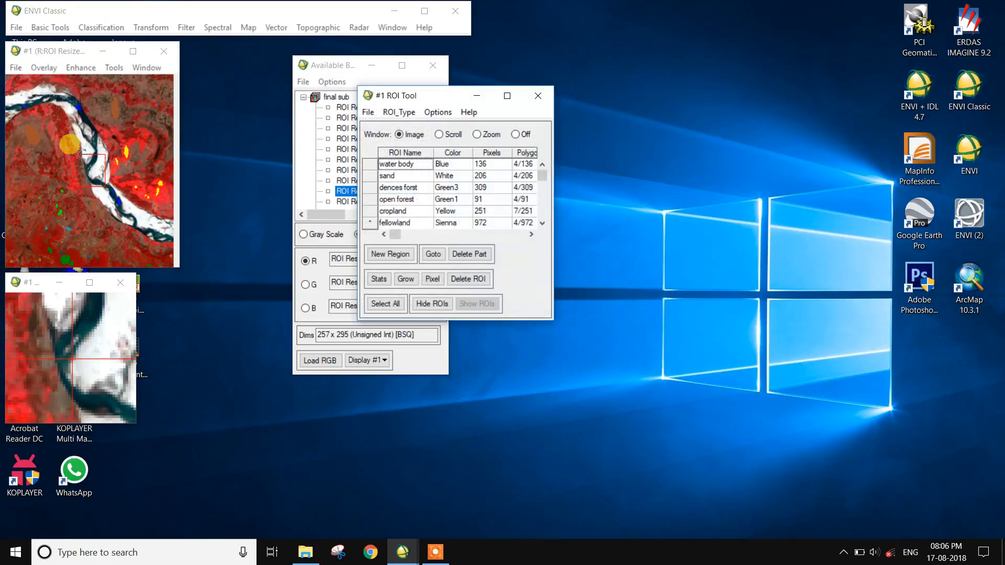
left_click(478, 279)
left_click(478, 279)
left_click(478, 279)
left_click(478, 279)
left_click(478, 279)
left_click(478, 279)
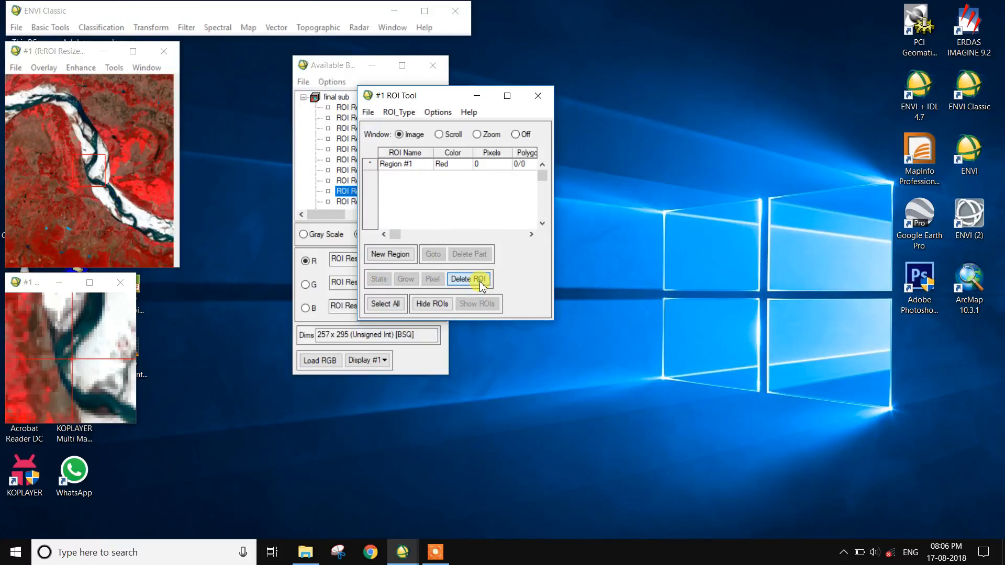
Set the ROI Tool to draw polygons in the Zoom window, with the tool moved clear of the bands list.
left_click_drag(410, 95, 595, 95)
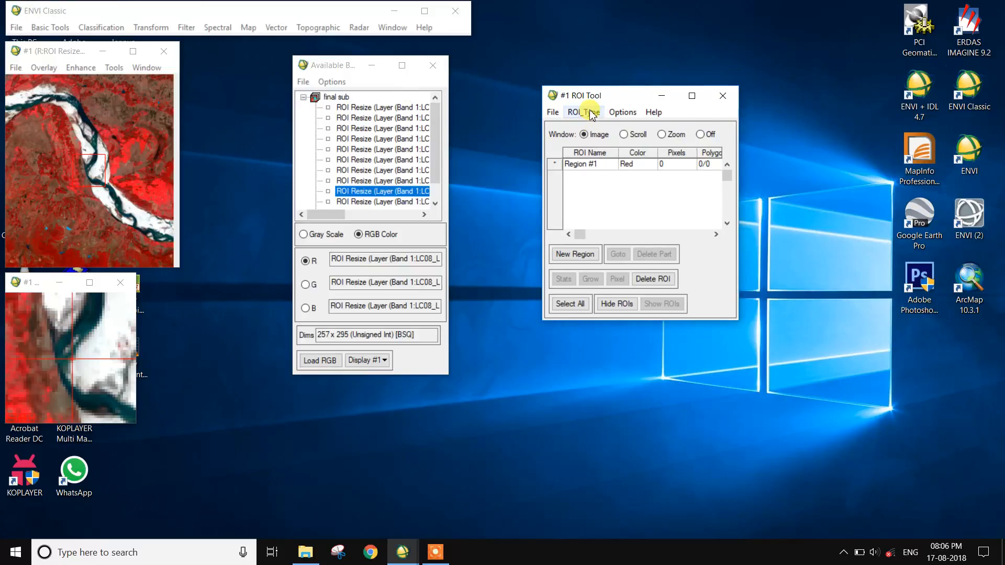
left_click(592, 112)
left_click(603, 129)
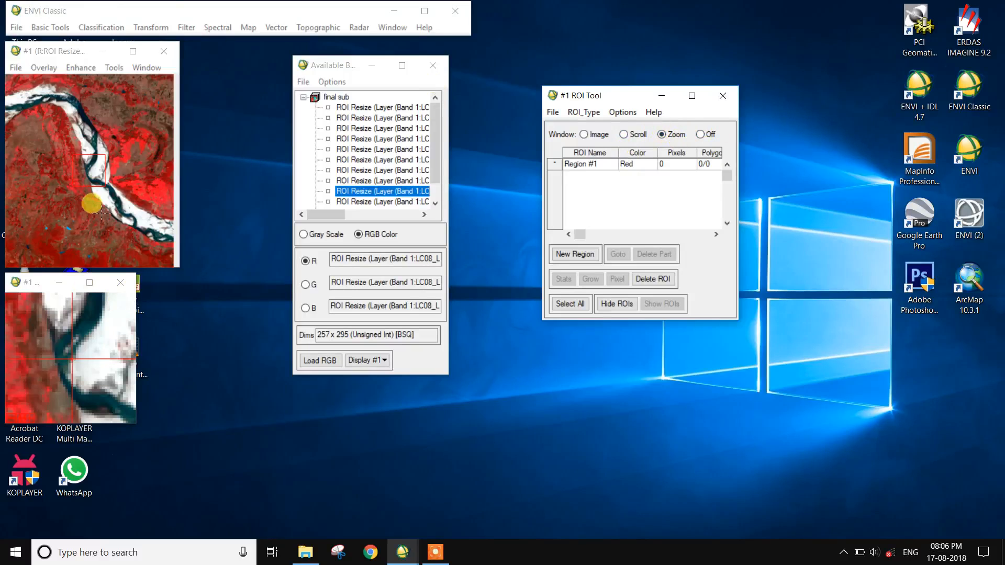
Outline four training polygons of the first region on the white sandbars along the river's lower and upper reaches.
left_click(108, 189)
left_click(55, 349)
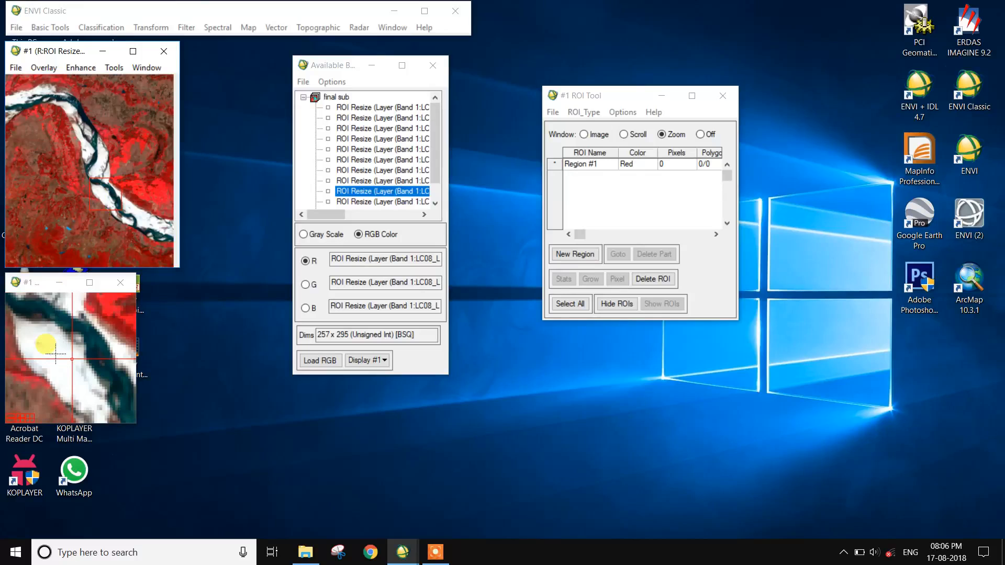
left_click(47, 352)
left_click(61, 362)
right_click(54, 357)
left_click_drag(59, 163, 69, 108)
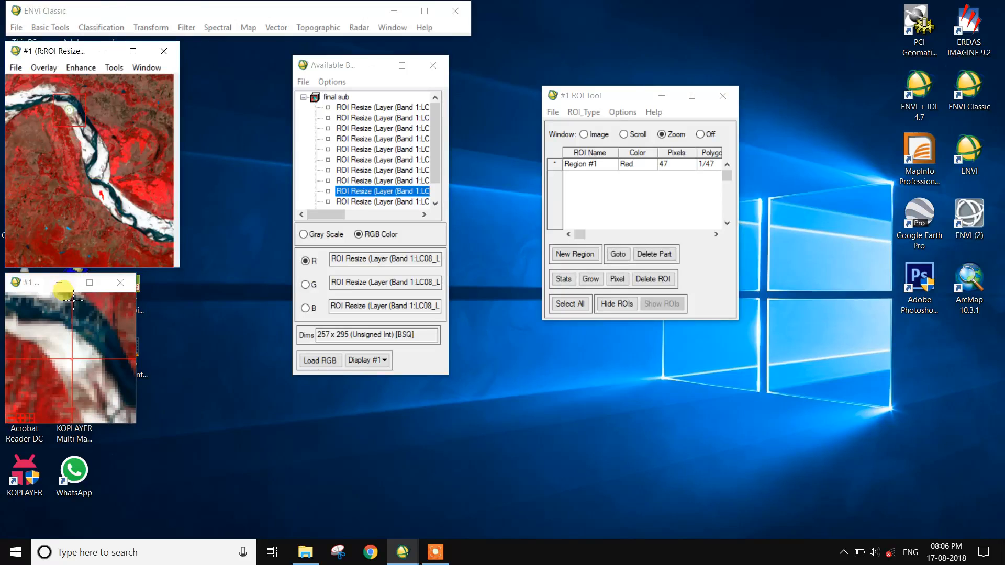
mouse_move(46, 341)
left_mouse_down()
mouse_move(66, 336)
mouse_move(71, 361)
mouse_move(55, 343)
left_mouse_up()
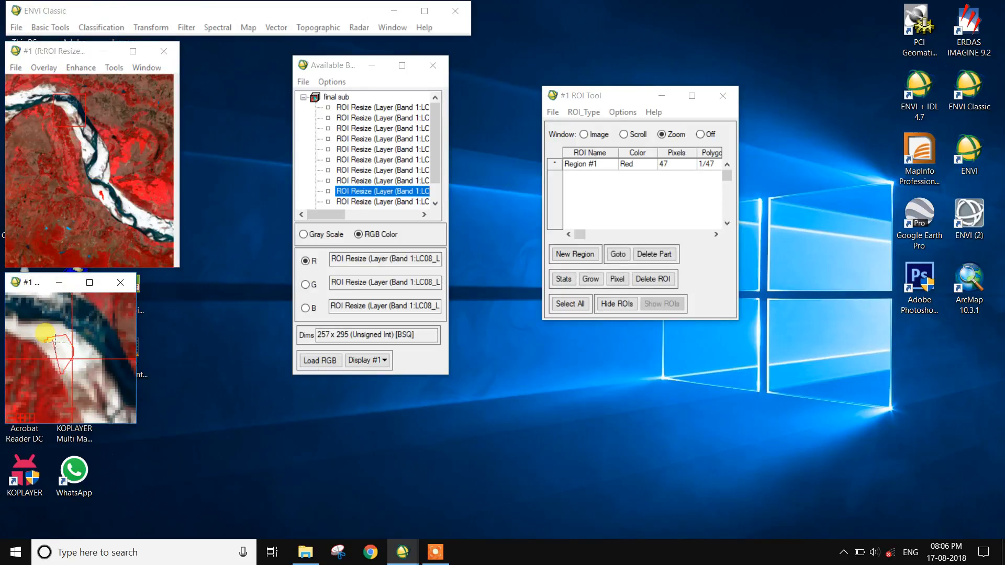
right_click(54, 340)
left_click(143, 214)
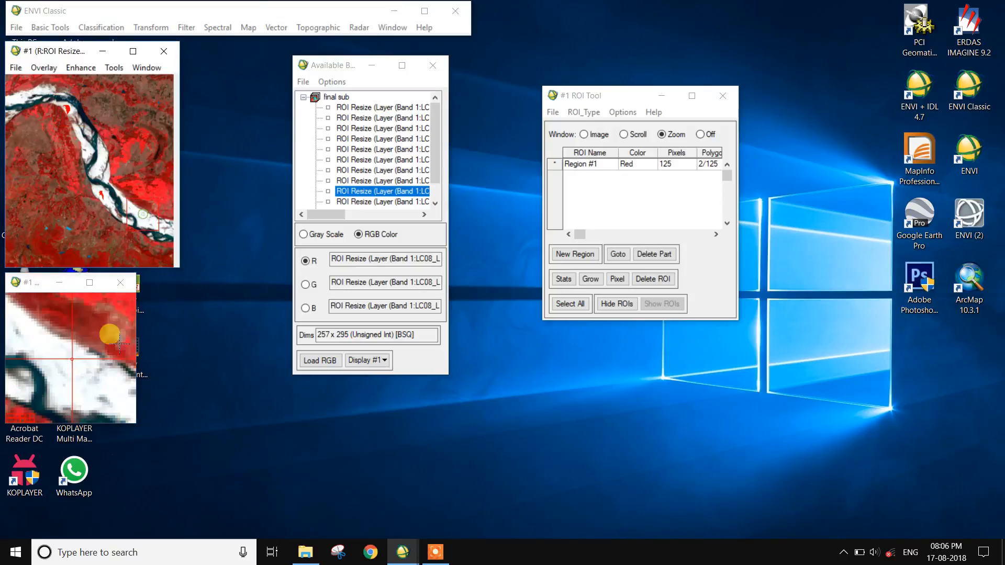
mouse_move(43, 366)
left_mouse_down()
mouse_move(50, 345)
mouse_move(97, 356)
mouse_move(99, 380)
mouse_move(59, 364)
left_mouse_up()
right_click(59, 364)
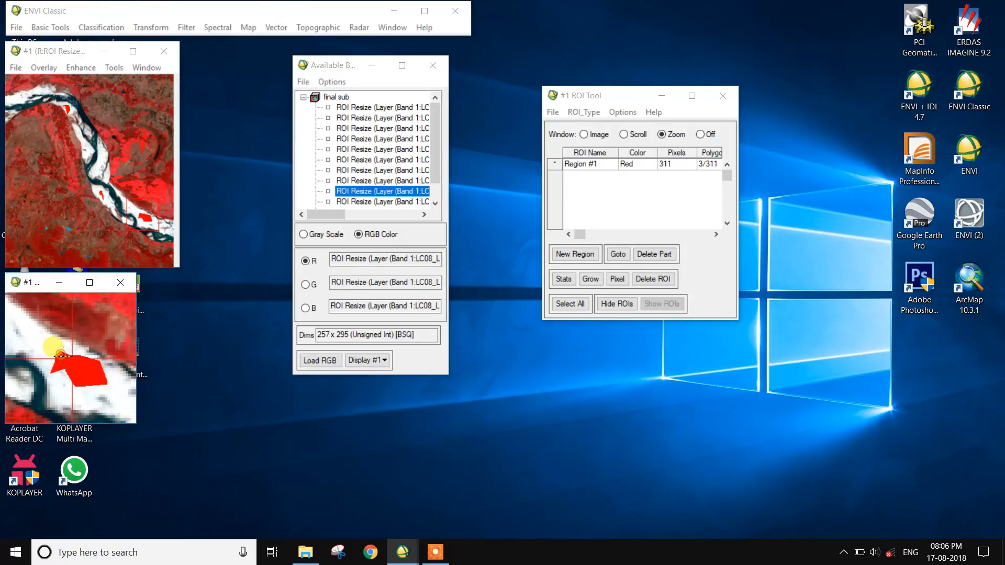
left_click_drag(42, 339, 24, 336)
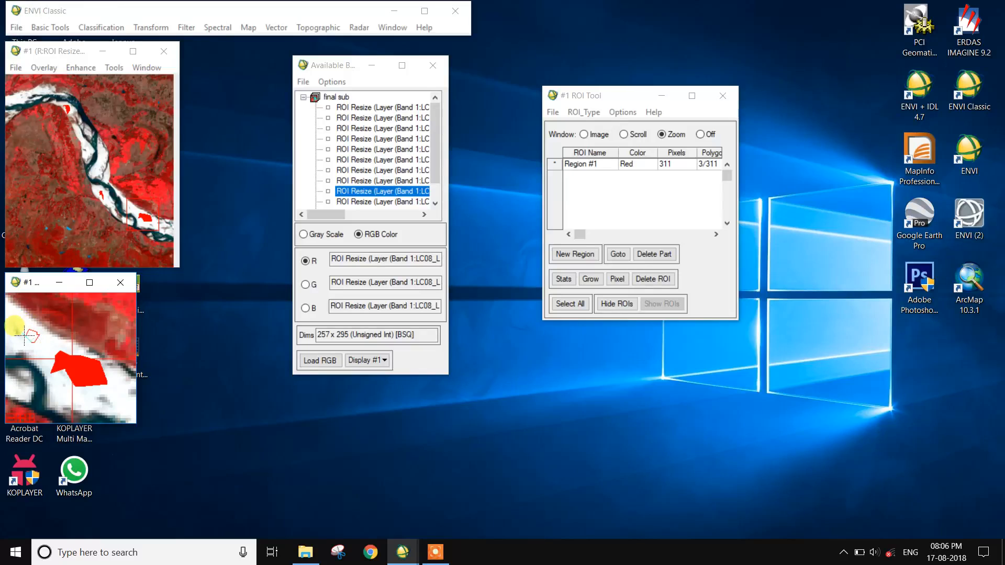
Add four more polygons to the region, two on the sand near the image's upper-left corner and two on the mid-river bend.
left_click(21, 92)
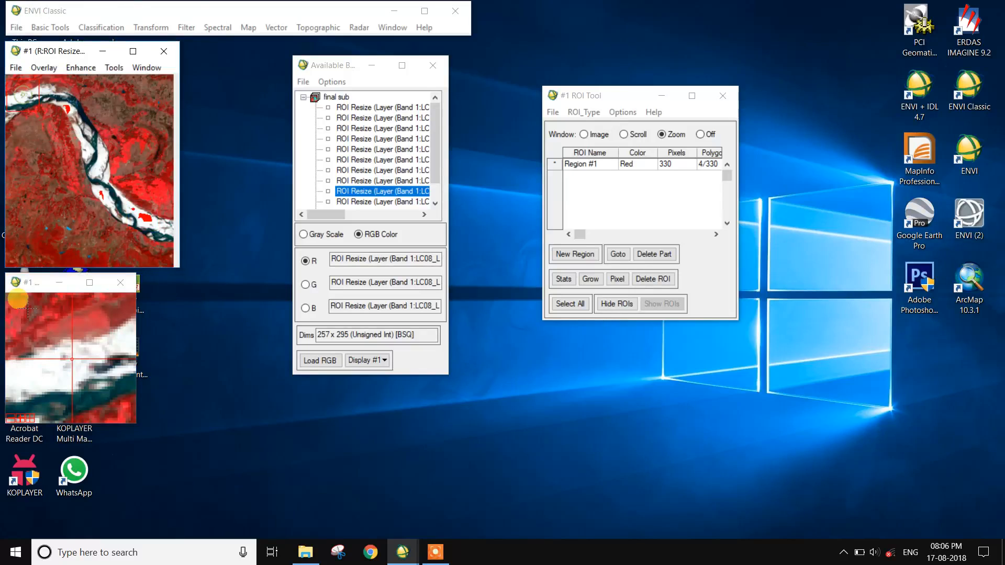
mouse_move(12, 379)
left_mouse_down()
mouse_move(71, 361)
mouse_move(31, 382)
left_mouse_up()
right_click(84, 354)
left_click_drag(120, 341, 134, 339)
right_click(127, 347)
left_click(100, 165)
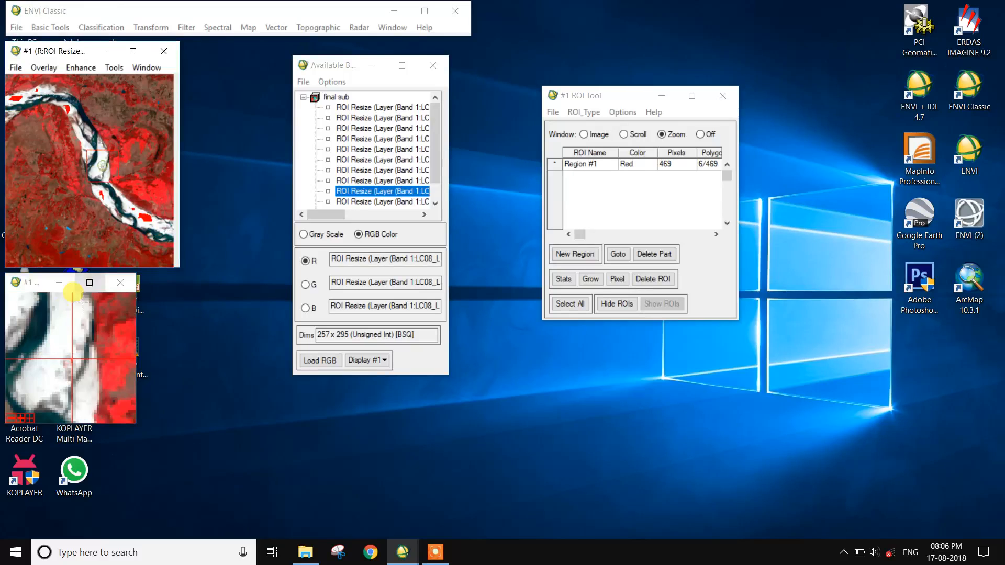
mouse_move(52, 349)
left_mouse_down()
mouse_move(73, 310)
mouse_move(62, 361)
mouse_move(46, 362)
left_mouse_up()
right_click(46, 360)
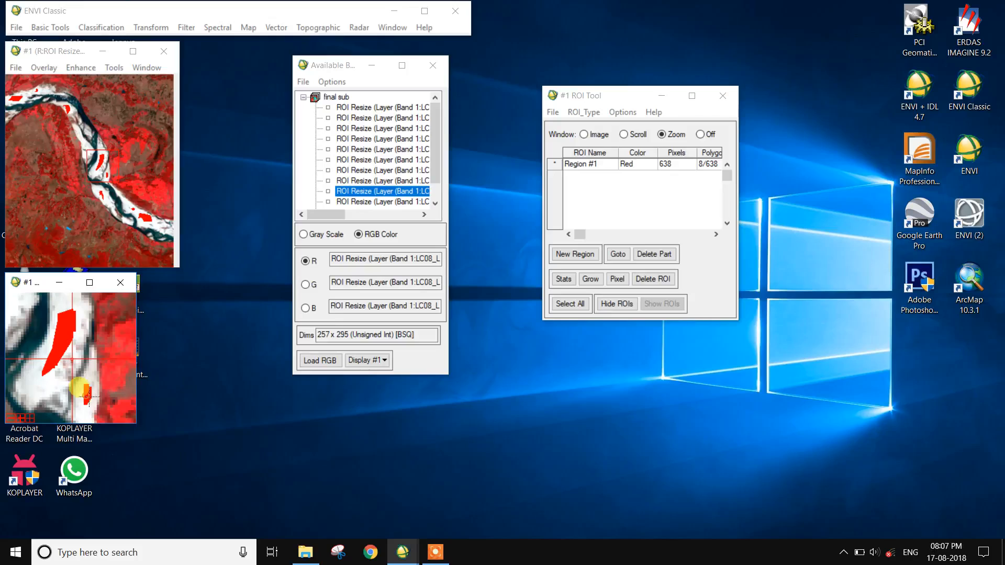
Rename the region as sand and set its color to White.
left_click(602, 164)
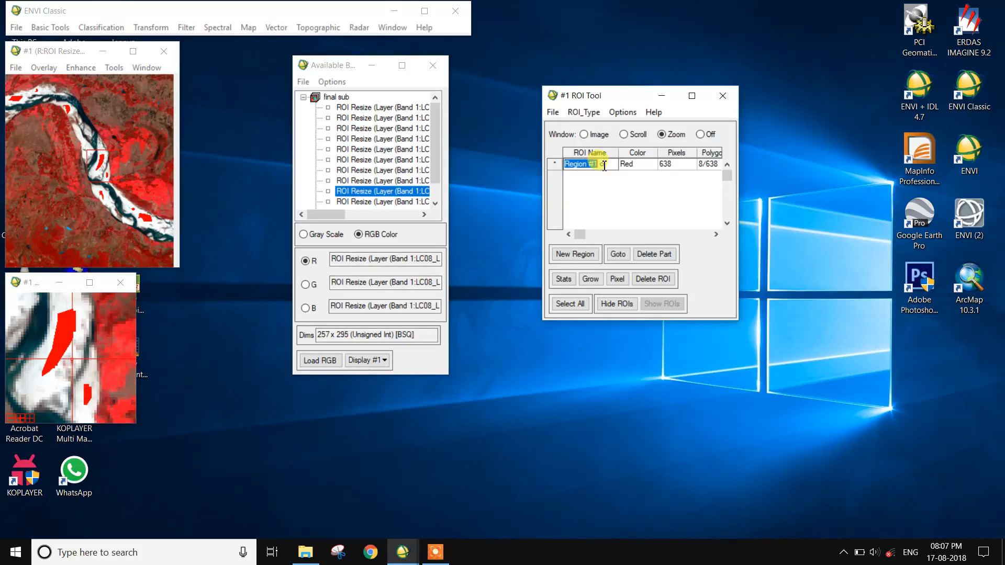
type("s")
left_click(630, 164)
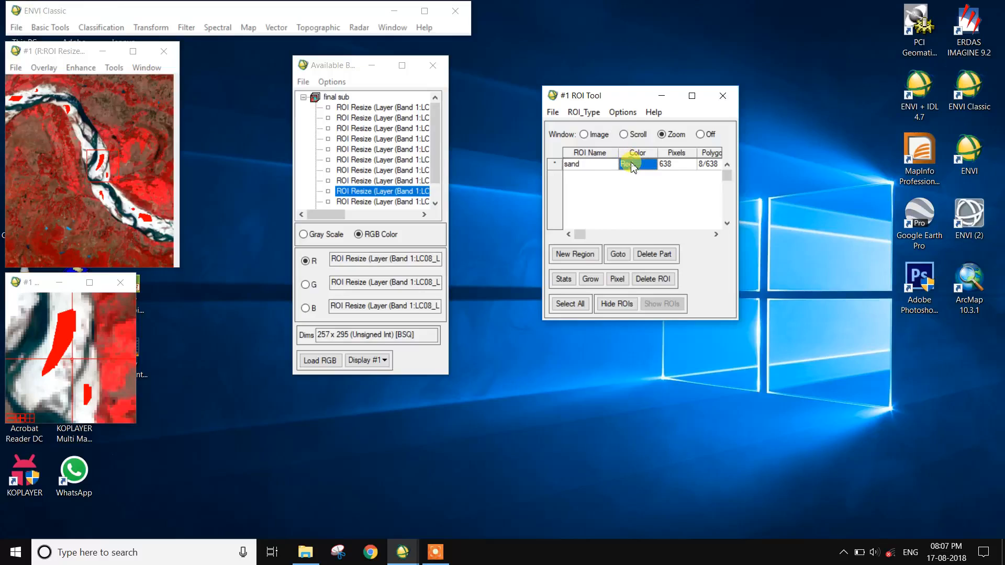
right_click(630, 164)
mouse_move(672, 190)
left_click(790, 203)
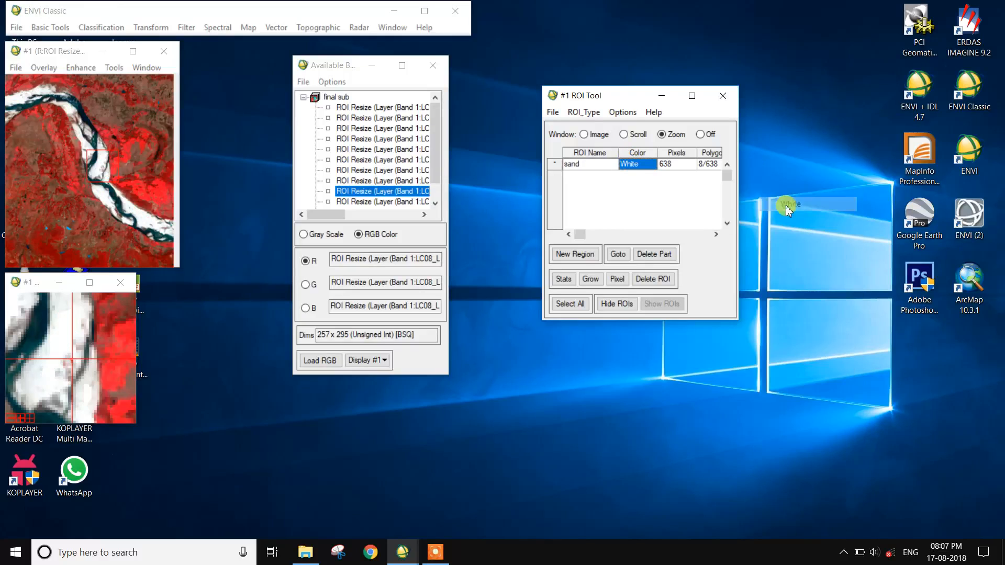
Add a new region and outline a narrow polygon for it on the dark water channel beside the upper sandbar.
left_click(579, 255)
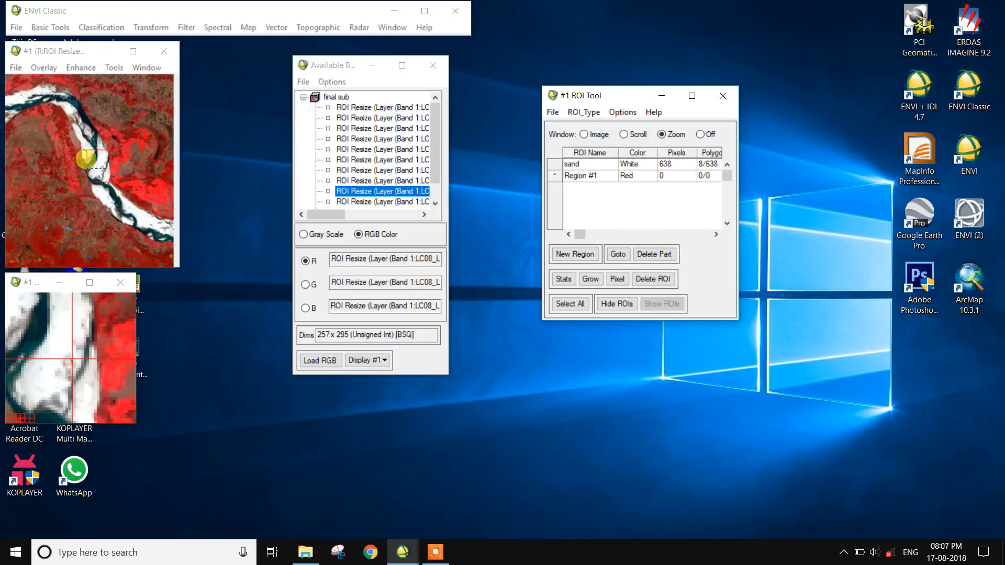
double_click(85, 155)
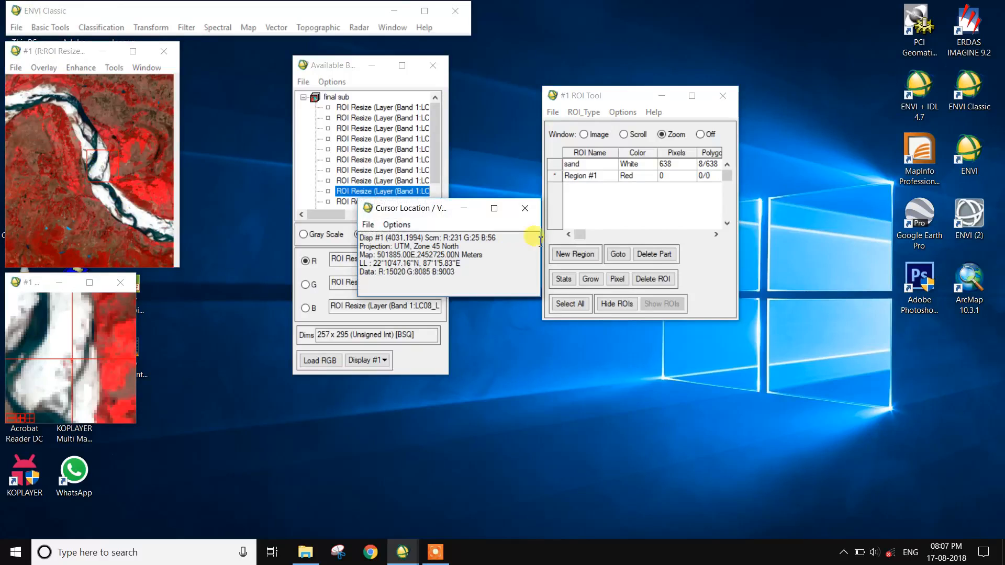
left_click(524, 209)
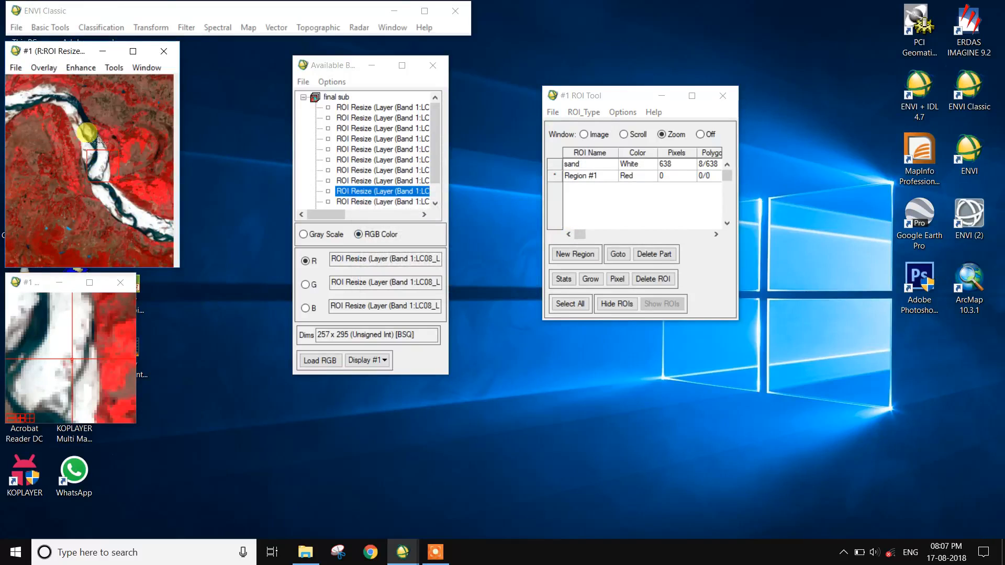
left_click(94, 144)
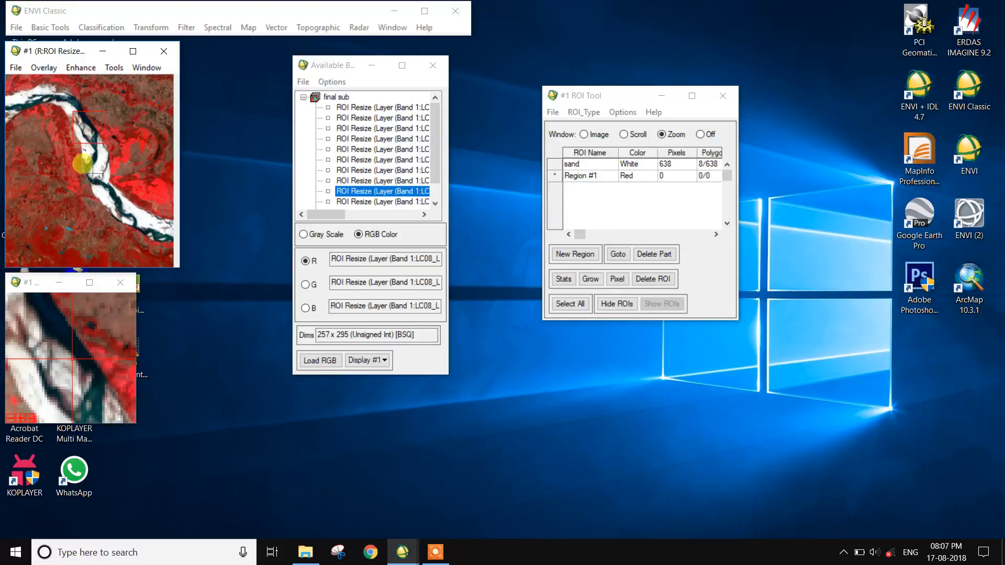
left_click(96, 156)
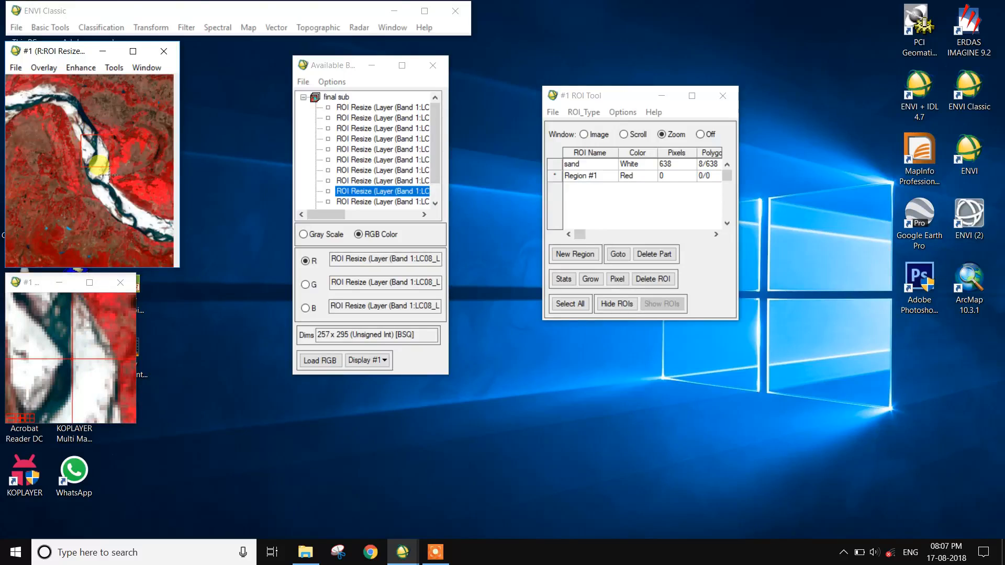
left_click(79, 112)
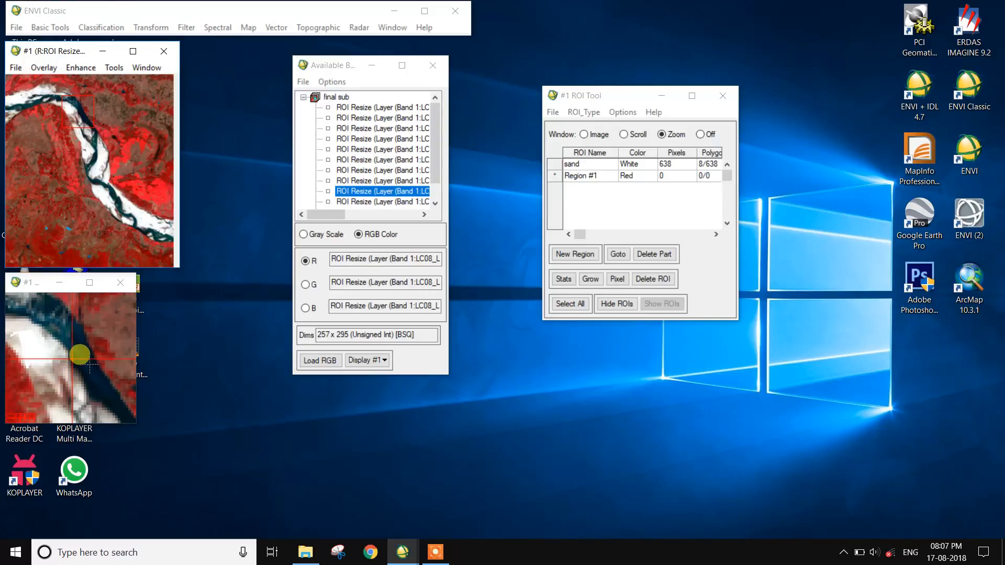
left_click(93, 378)
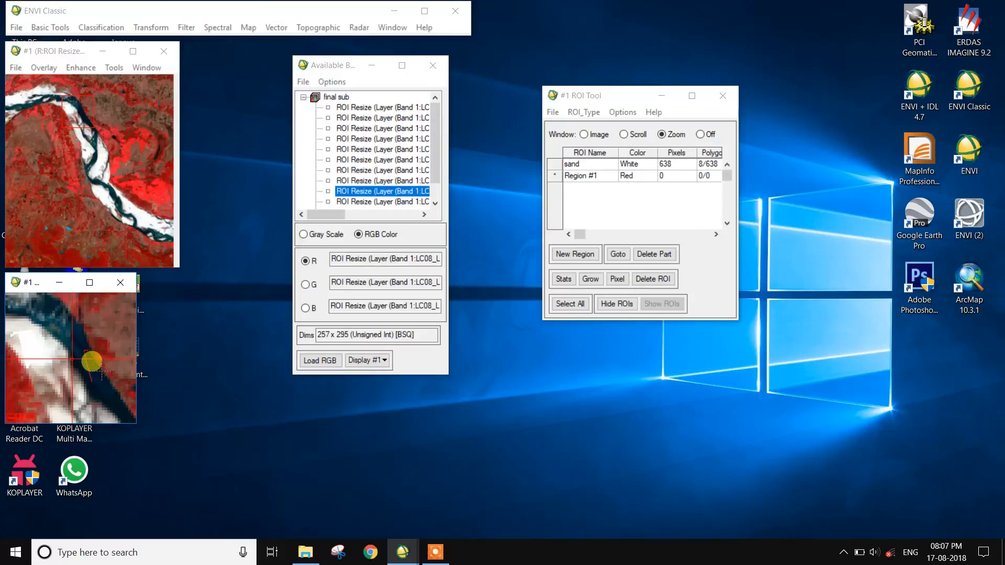
left_click(98, 391)
right_click(95, 384)
right_click(95, 385)
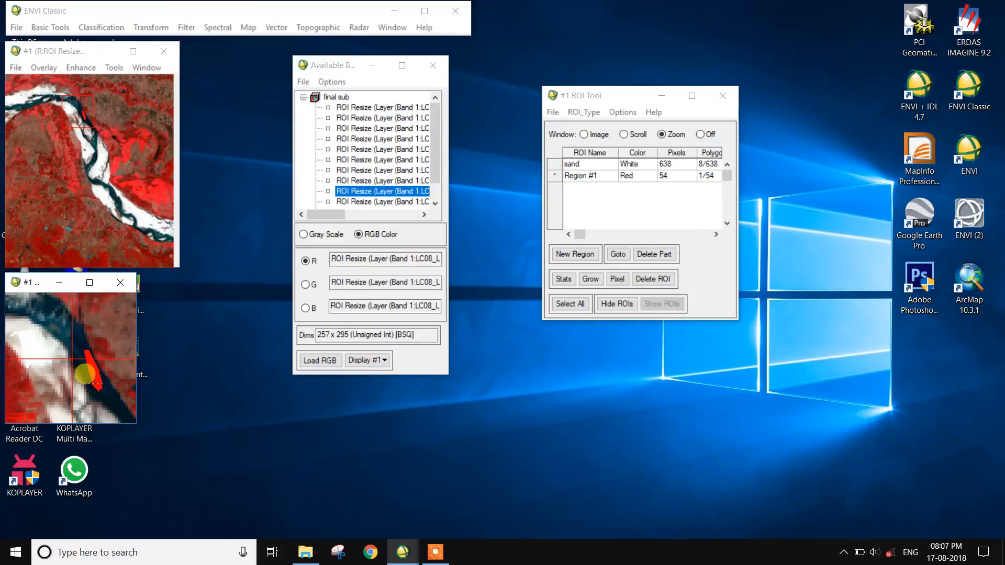
Outline a second polygon for the new region on the dark water channel above the first one, and turn region drawing off.
left_click(60, 307)
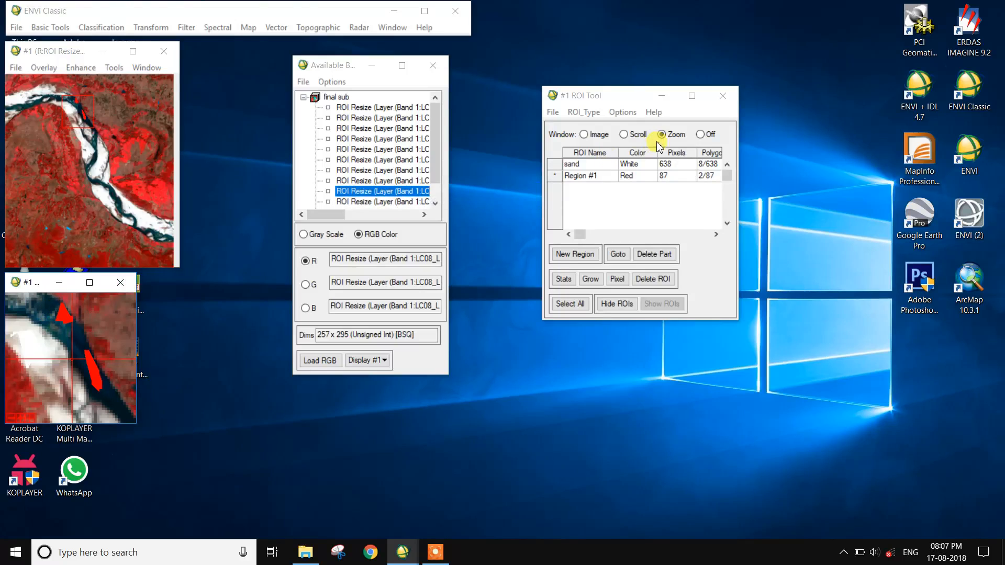
left_click(708, 136)
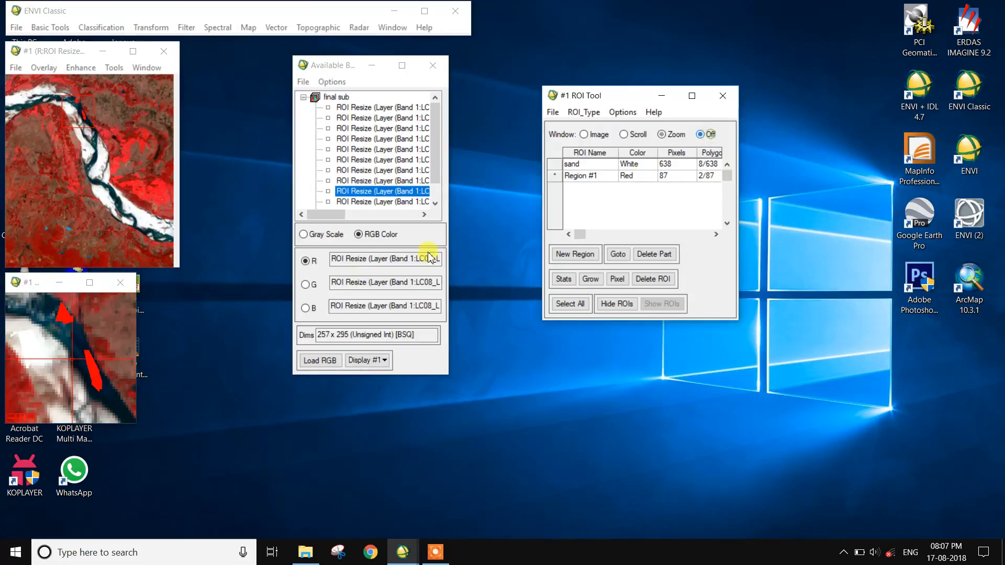
left_click(58, 308)
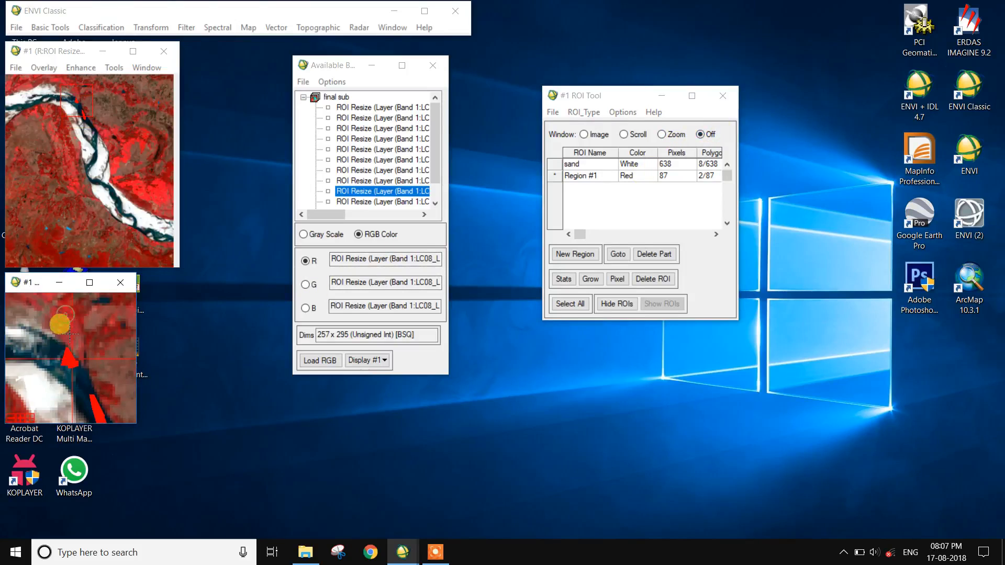
left_click(76, 93)
left_click(83, 96)
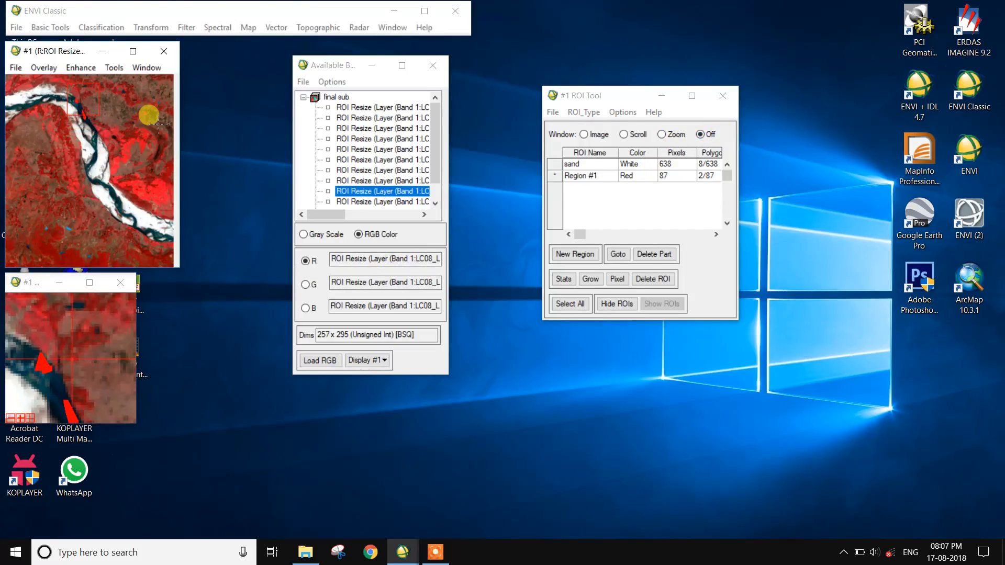
left_click(91, 96)
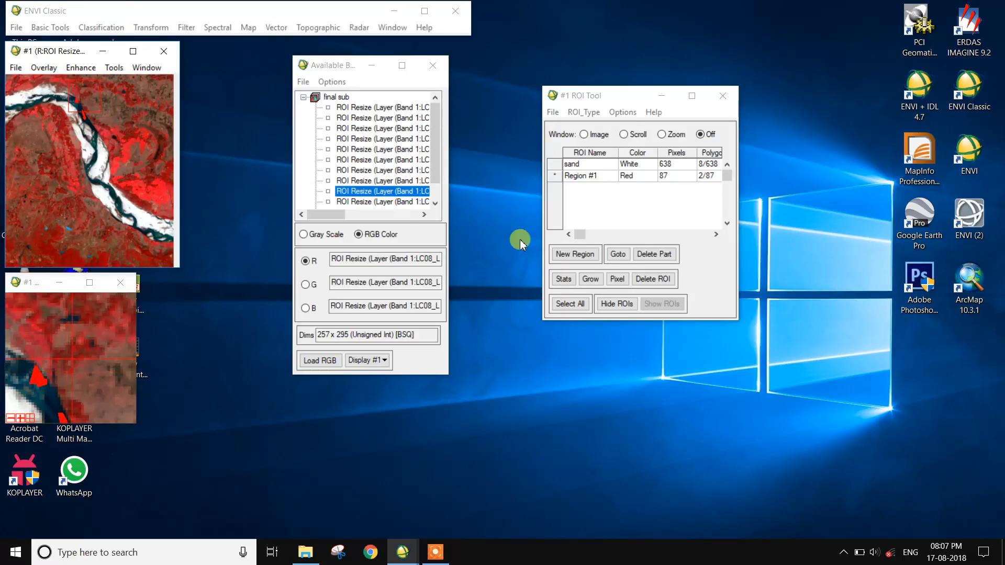
left_click(669, 260)
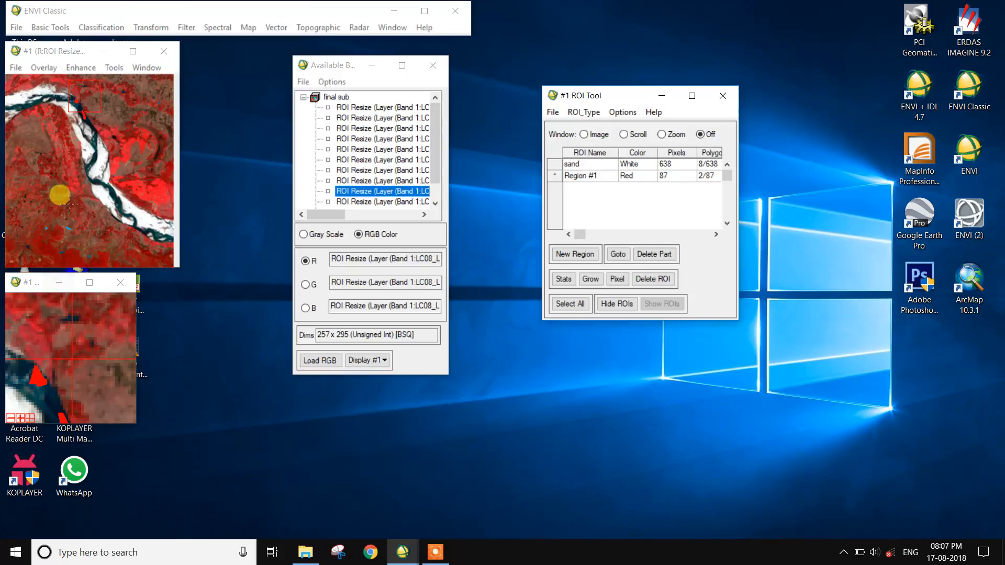
left_click(79, 100)
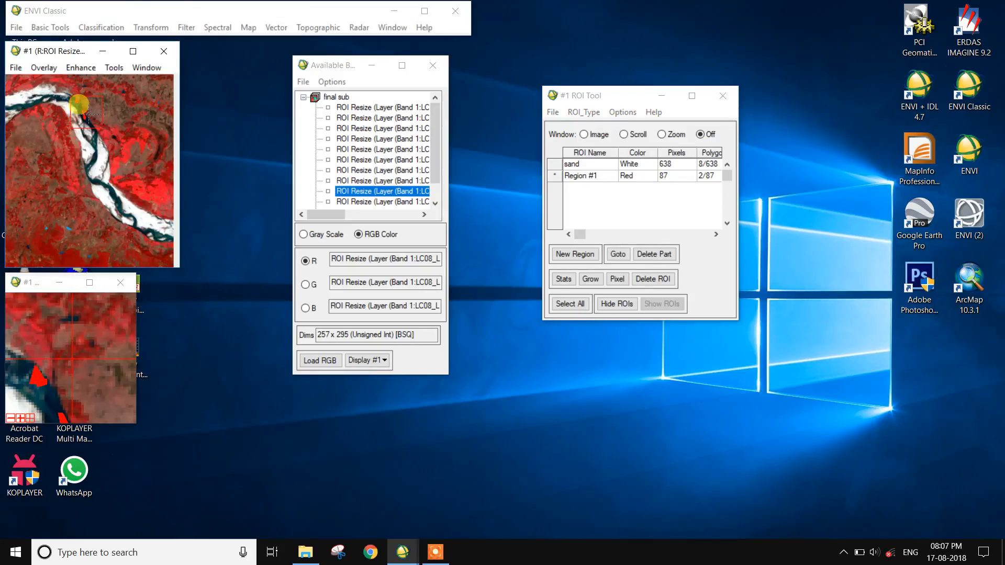
left_click(666, 257)
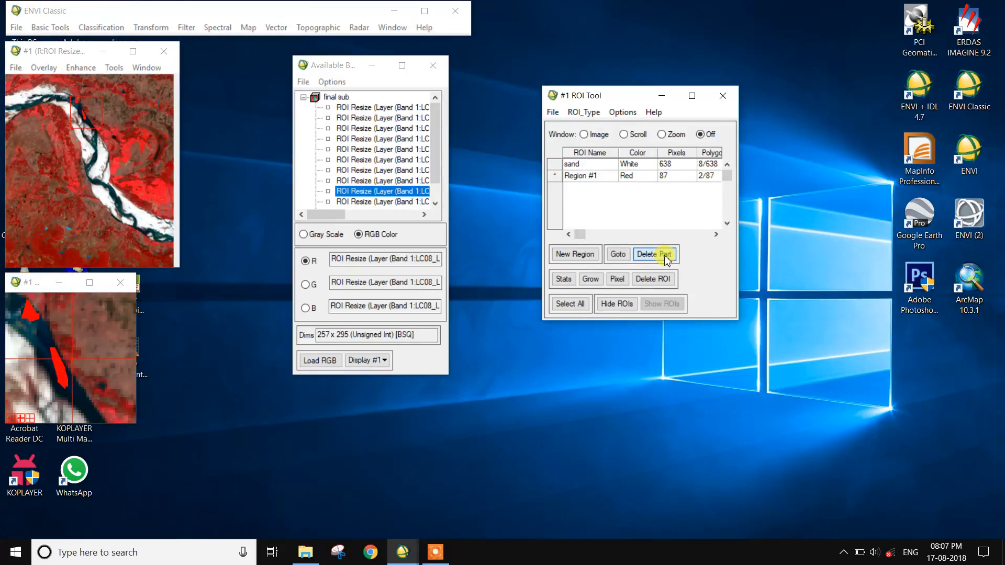
left_click(120, 136)
left_click(90, 94)
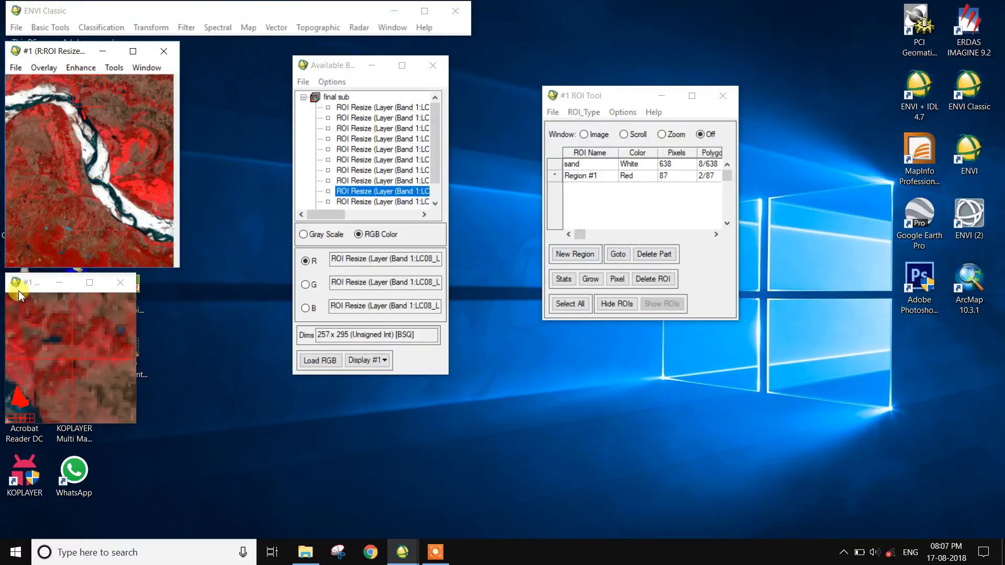
Turn region drawing back on for the zoom view and outline three small polygons along the dark water channel near the image's upper-left corner.
left_click(12, 100)
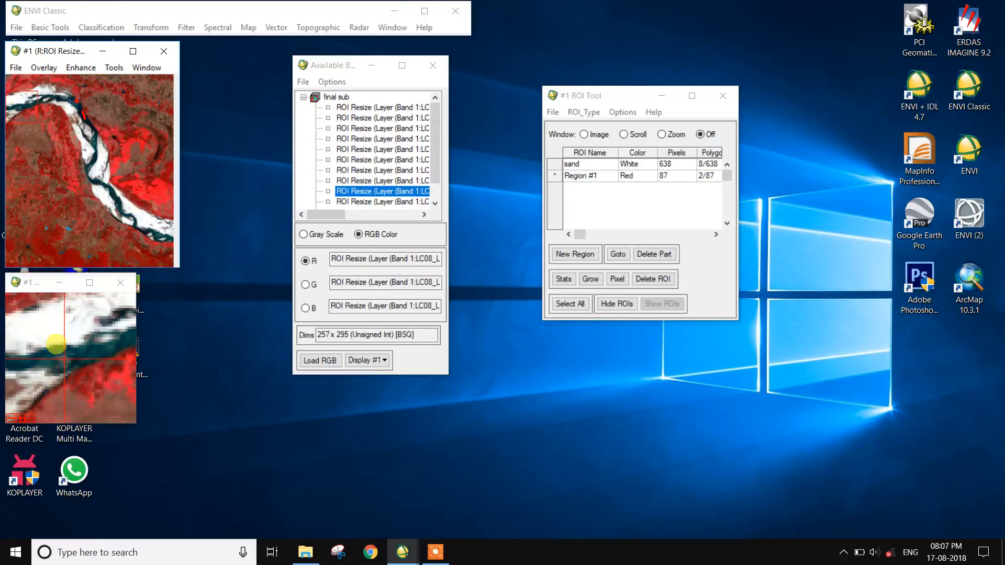
left_click(672, 135)
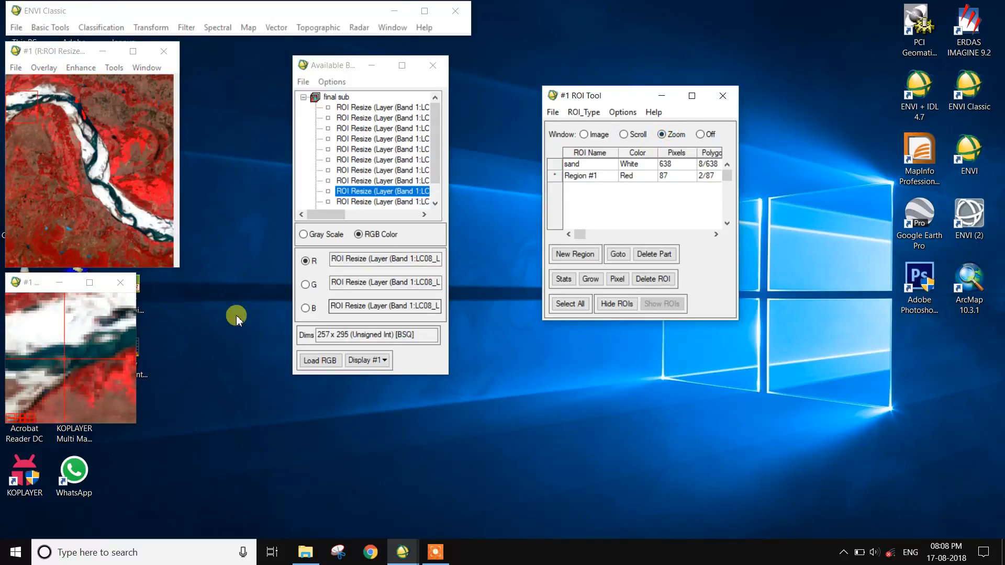
left_click(67, 356)
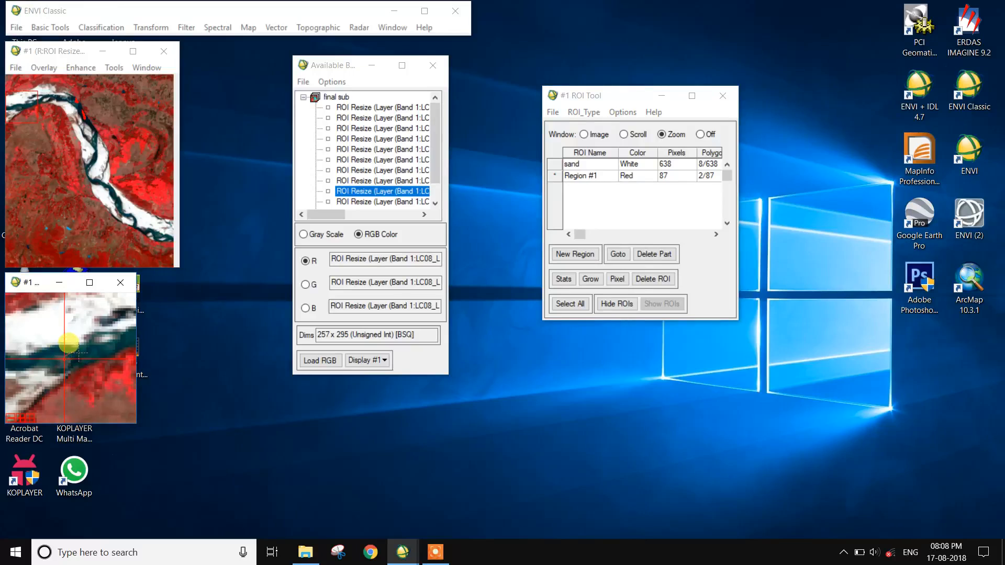
left_click(90, 349)
left_click(65, 362)
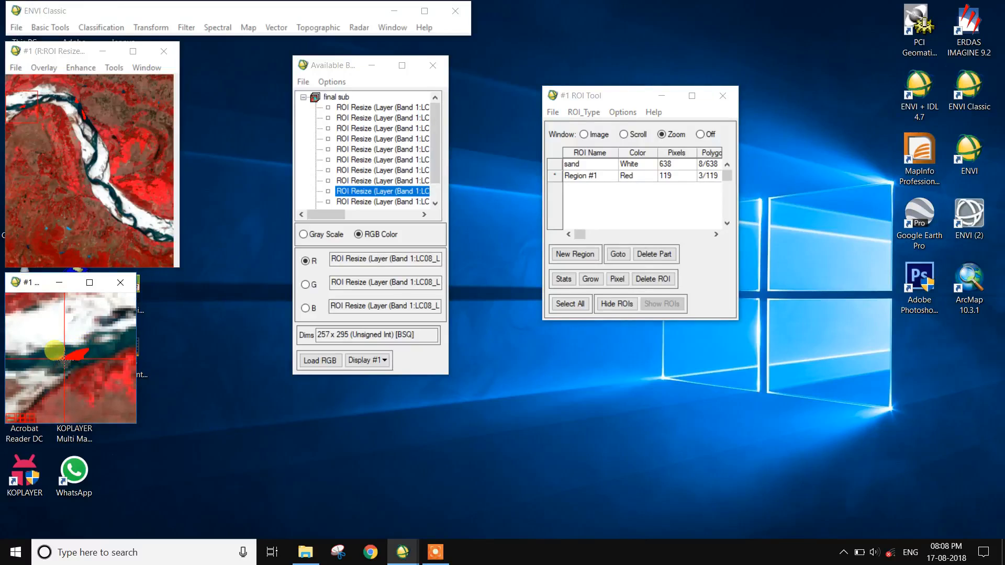
left_click(112, 355)
left_click(103, 353)
right_click(106, 355)
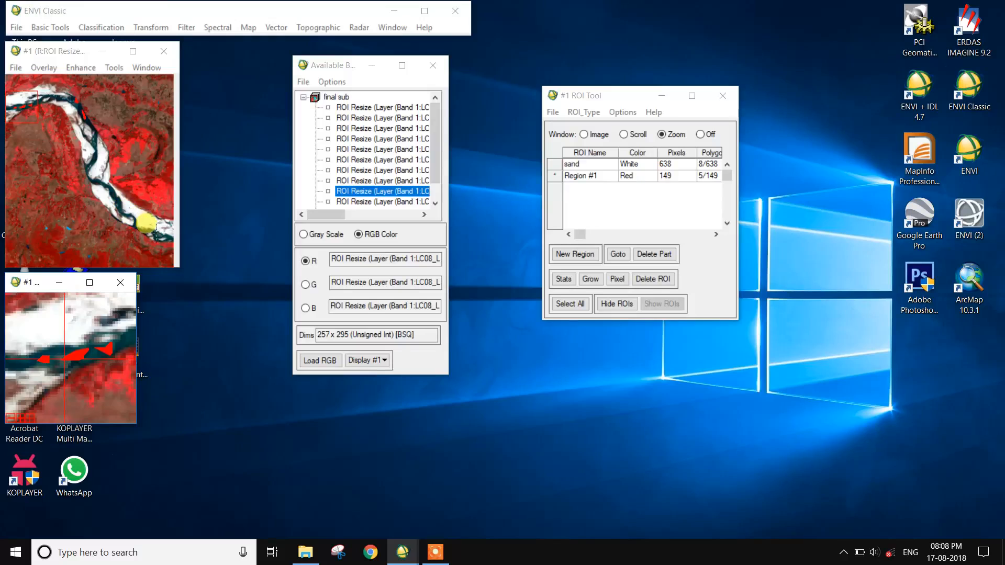
Add two more water polygons to the region, one on the river's lower-right reach and one in the upper-left channel.
left_click(151, 230)
left_click(54, 339)
left_click(70, 348)
right_click(70, 348)
left_click(9, 107)
left_click(121, 335)
left_click(119, 338)
right_click(119, 338)
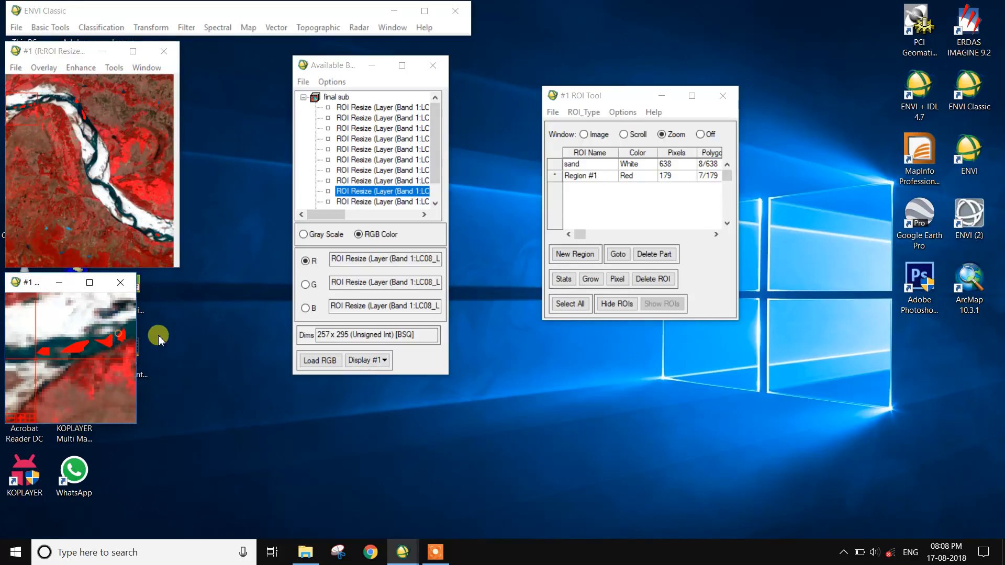
Rename the second region as water body and set its color to Blue.
double_click(602, 175)
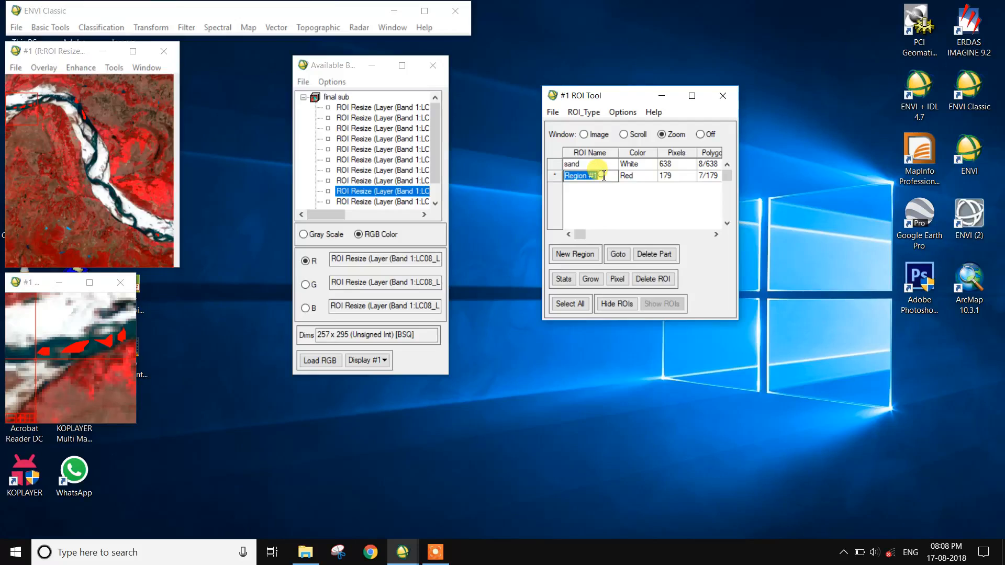
type("water body")
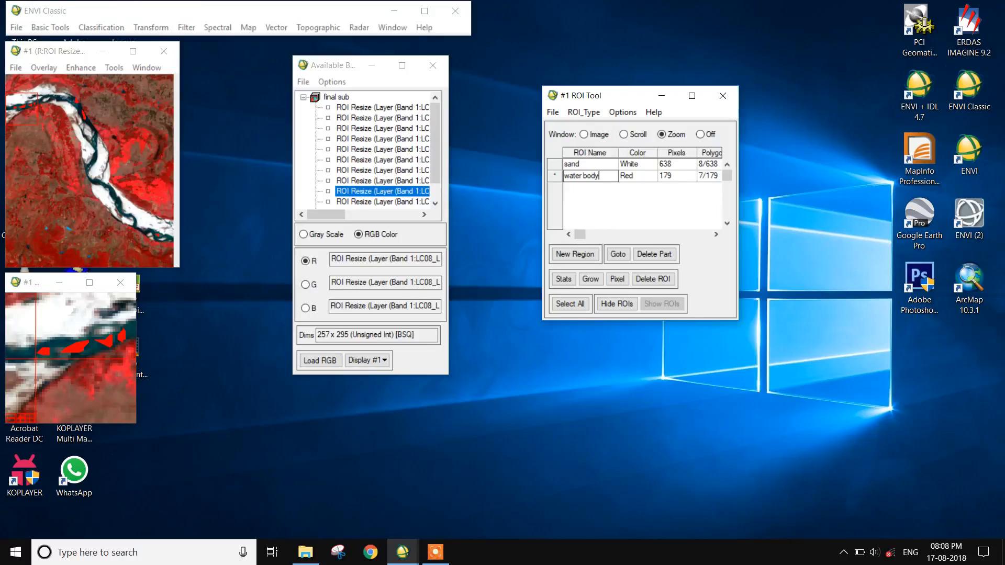
left_click(640, 176)
right_click(642, 177)
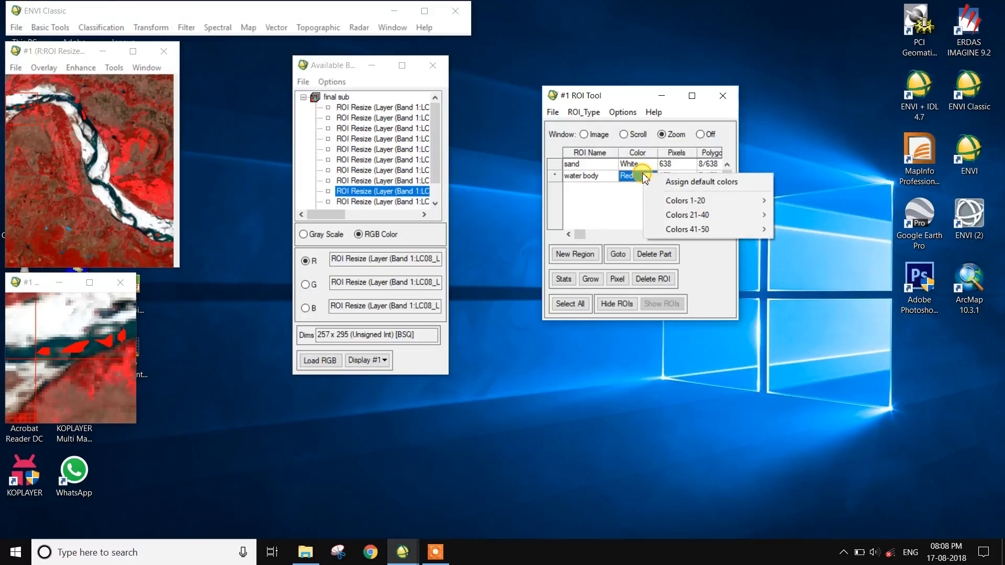
mouse_move(675, 202)
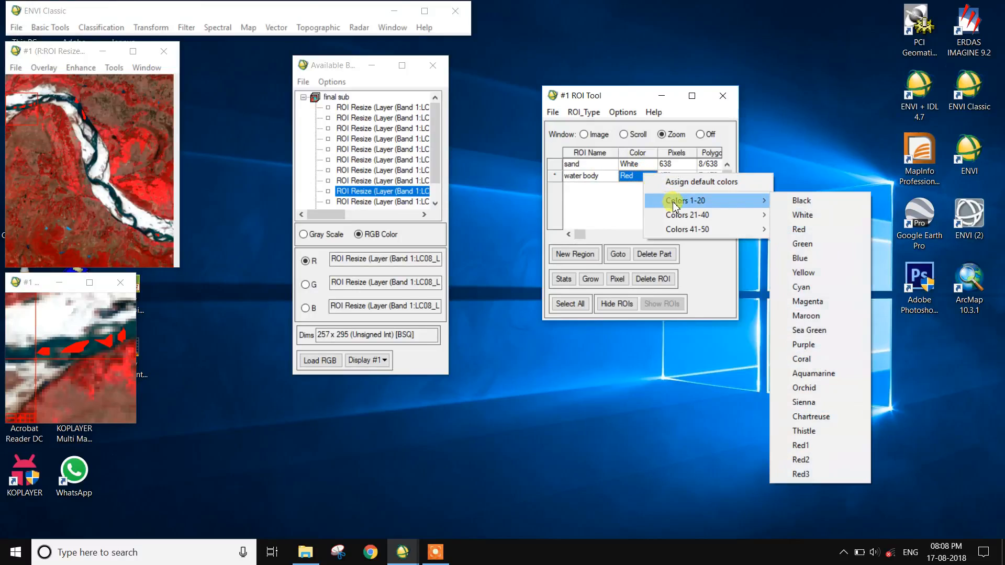
left_click(822, 259)
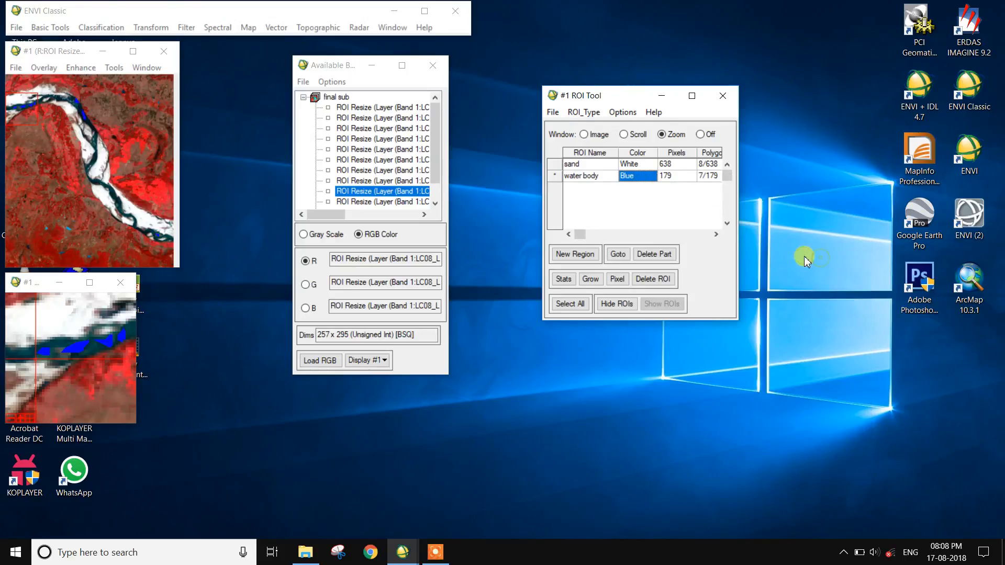
Add a new region and outline a large polygon for it on the deep red vegetation near the image's lower edge.
left_click(576, 254)
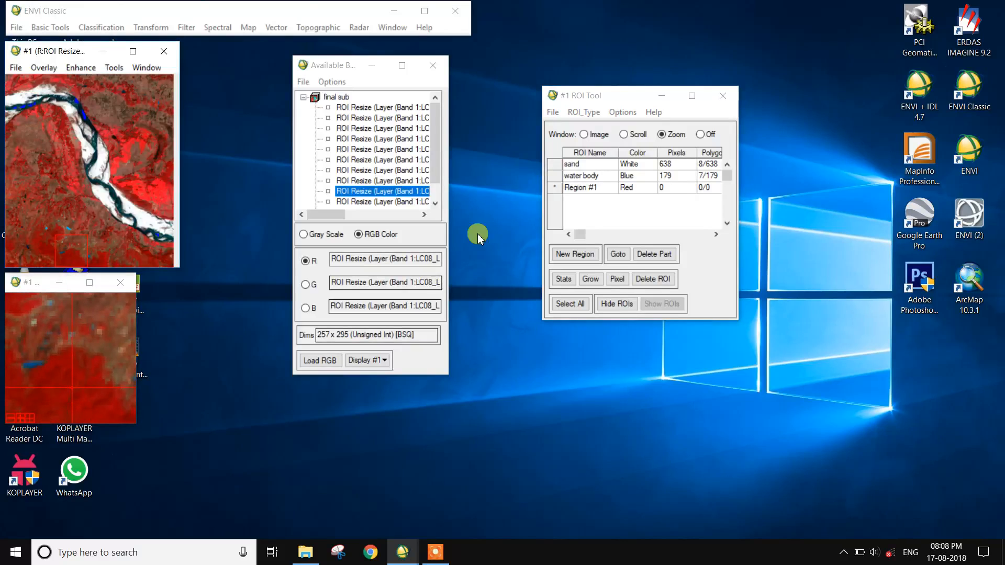
left_click(35, 380)
left_click(113, 397)
left_click(44, 417)
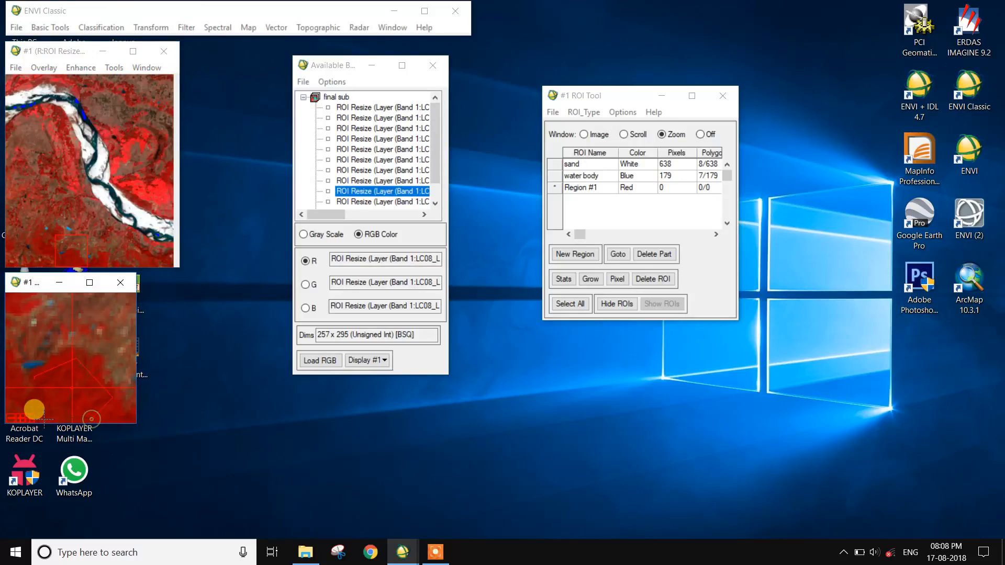
right_click(42, 382)
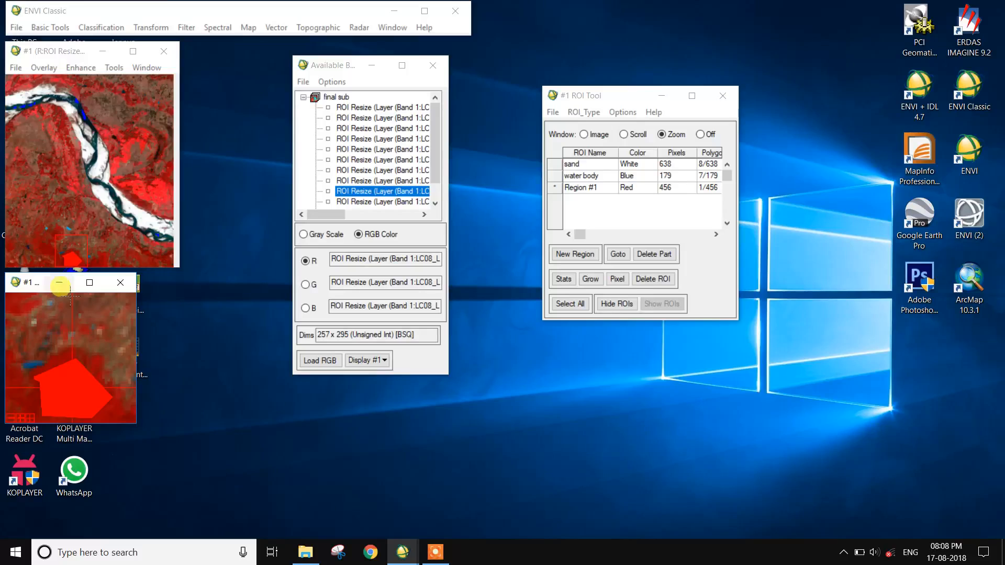
Add two more polygons to the region on the deep red vegetation patches on either side of the large one.
left_click(43, 252)
mouse_move(61, 355)
left_mouse_down()
mouse_move(63, 344)
mouse_move(95, 350)
mouse_move(75, 369)
mouse_move(63, 348)
left_mouse_up()
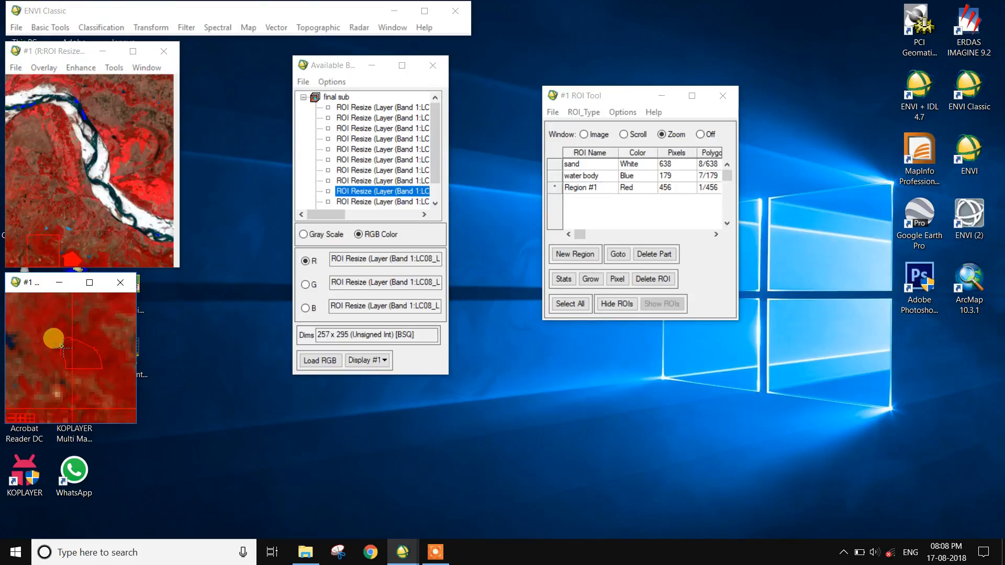
right_click(63, 347)
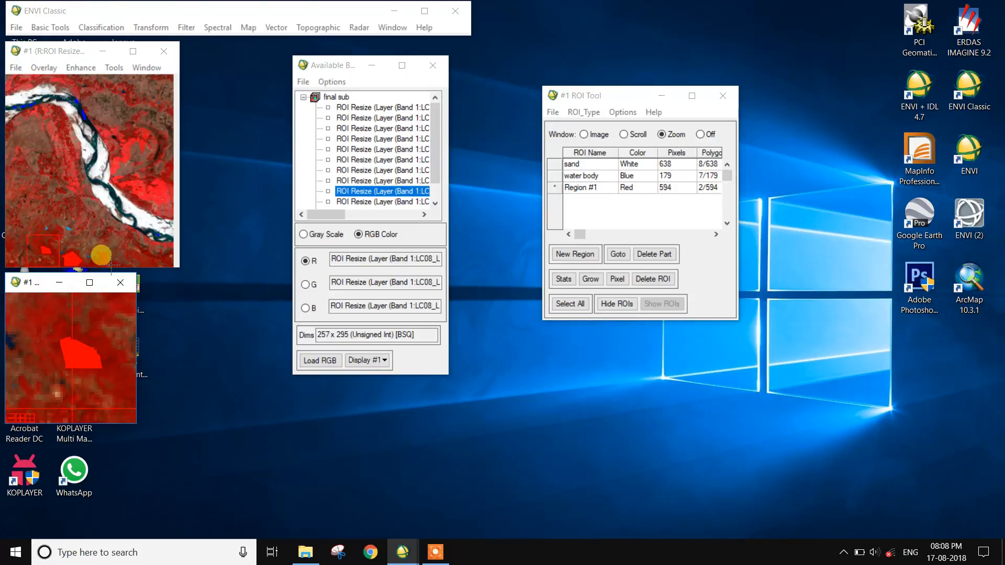
left_click(104, 253)
left_click_drag(49, 390, 40, 404)
right_click(44, 405)
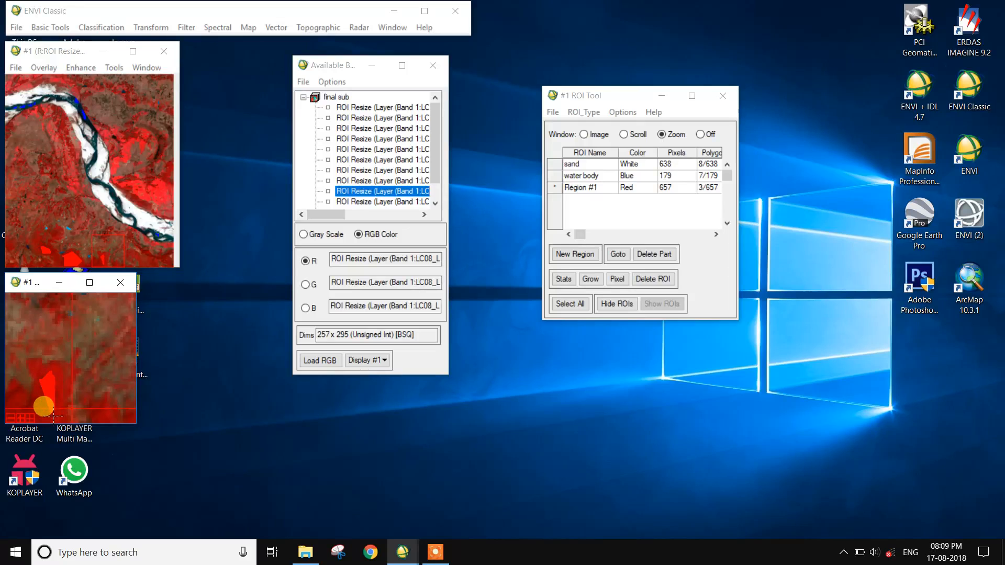
Rename the third region as dencey forest and set its color to Green3.
left_click(609, 190)
left_click(610, 188)
type("dencey forest")
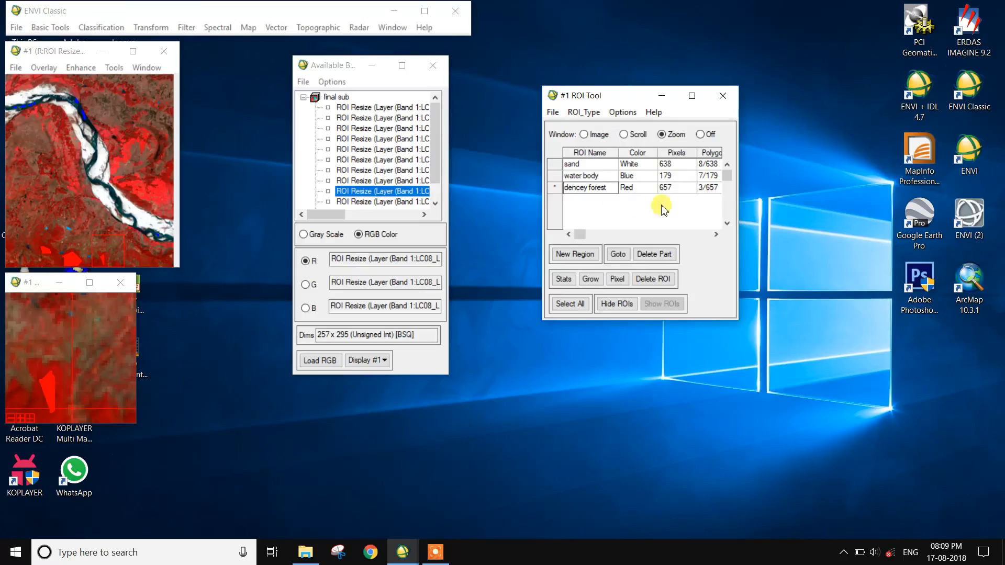
right_click(633, 186)
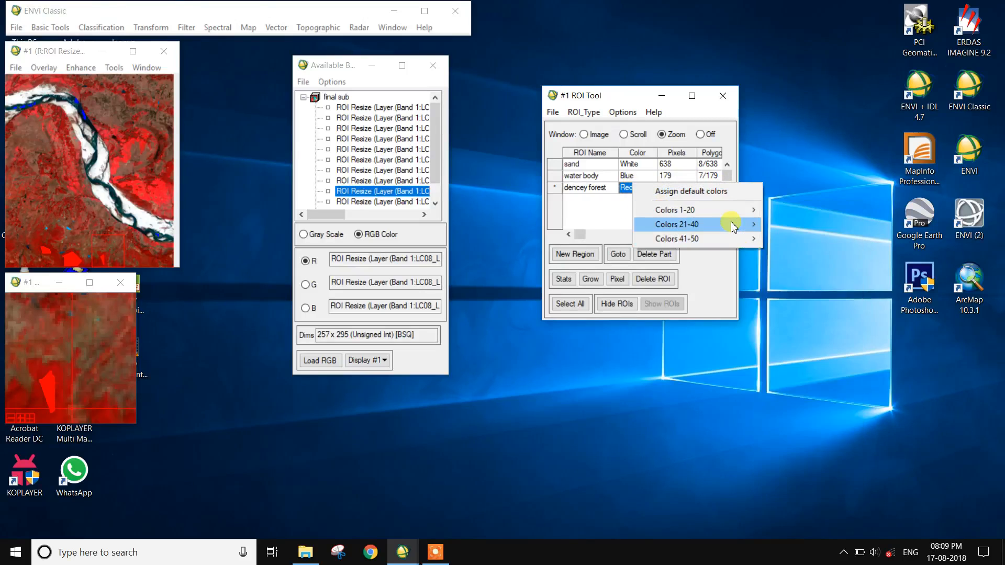
mouse_move(731, 226)
left_click(808, 253)
Add a new region and outline a small polygon for it on the mixed red vegetation southwest of the river.
left_click(601, 256)
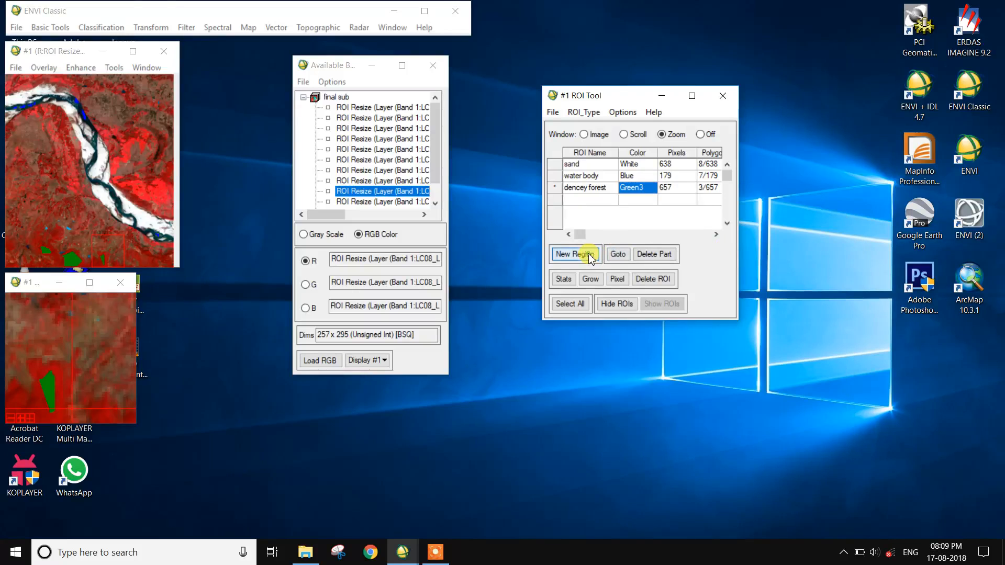
left_click(78, 212)
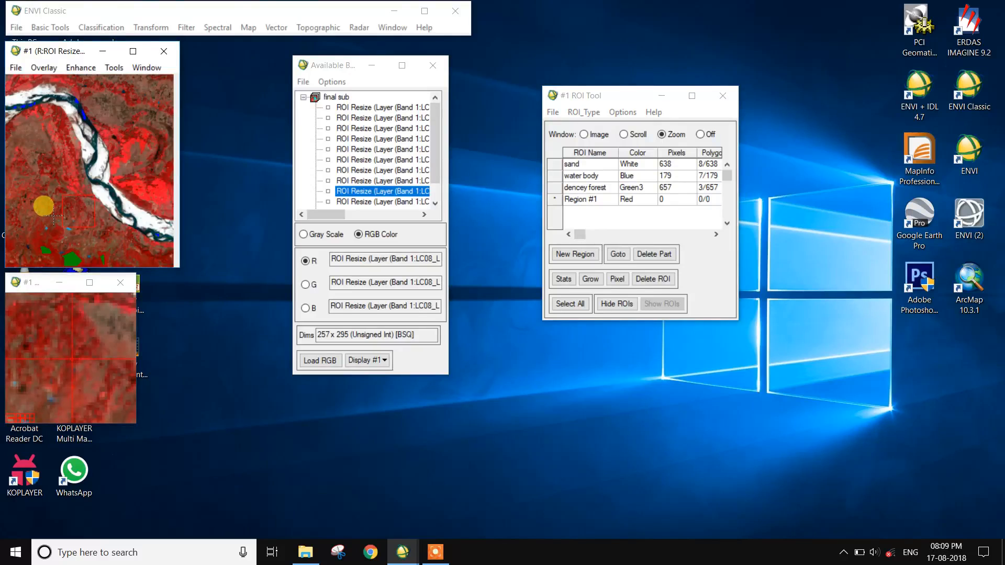
left_click(46, 193)
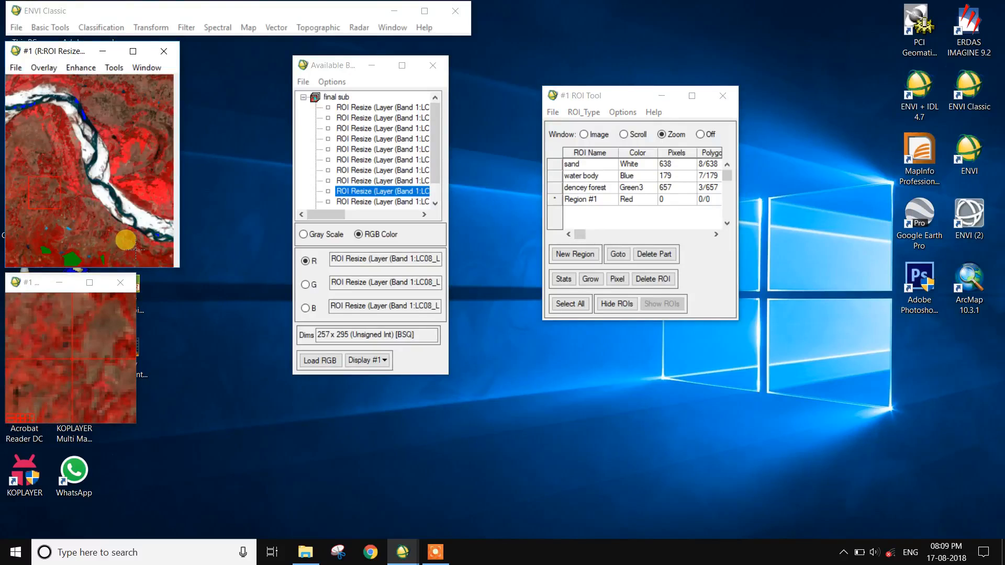
left_click(121, 232)
left_click(76, 220)
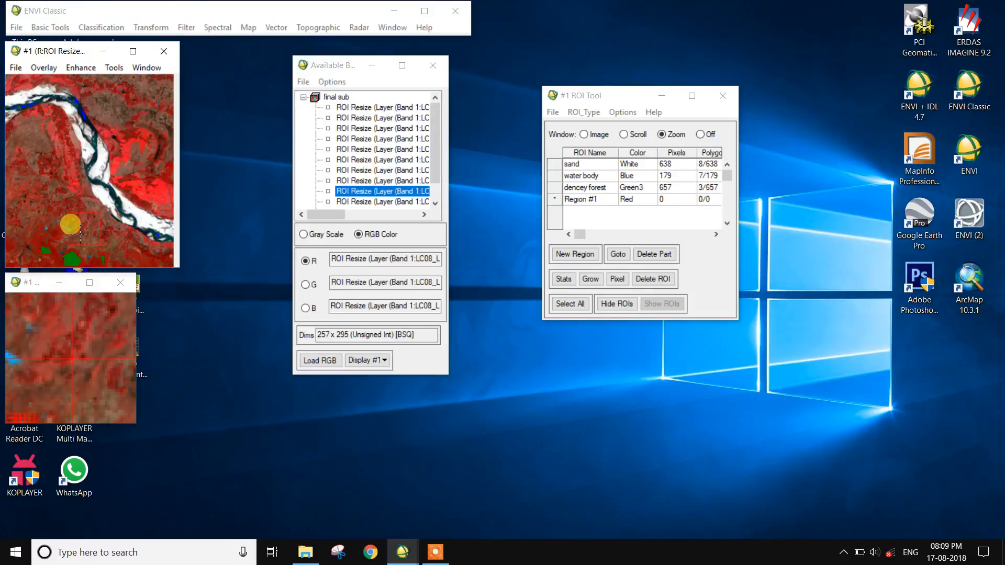
left_click(56, 222)
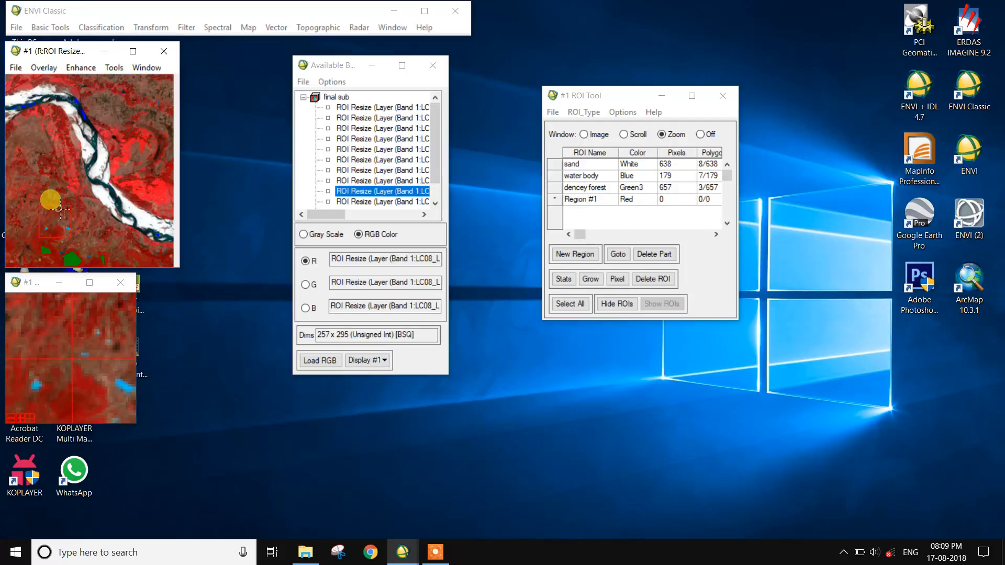
left_click(58, 202)
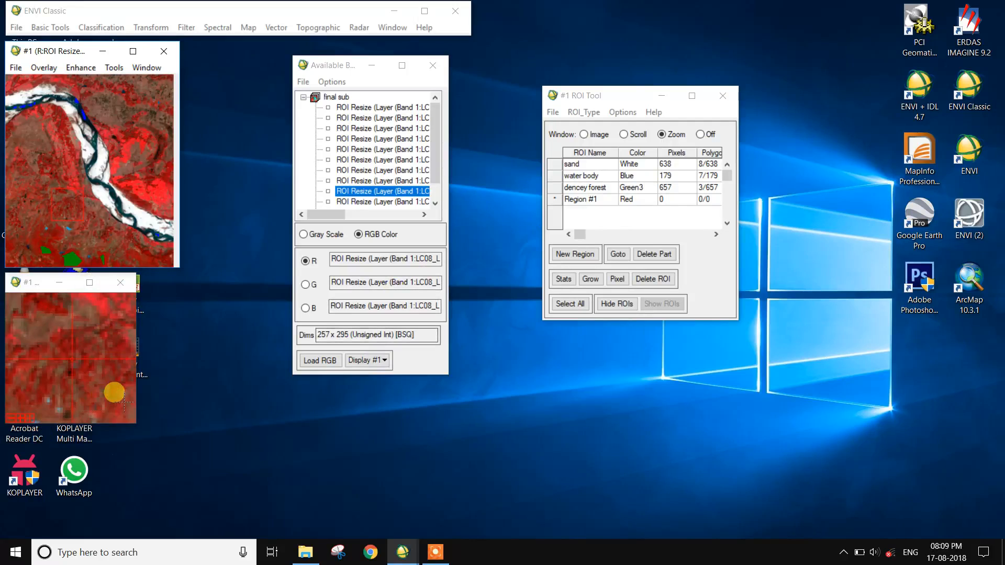
left_click(110, 376)
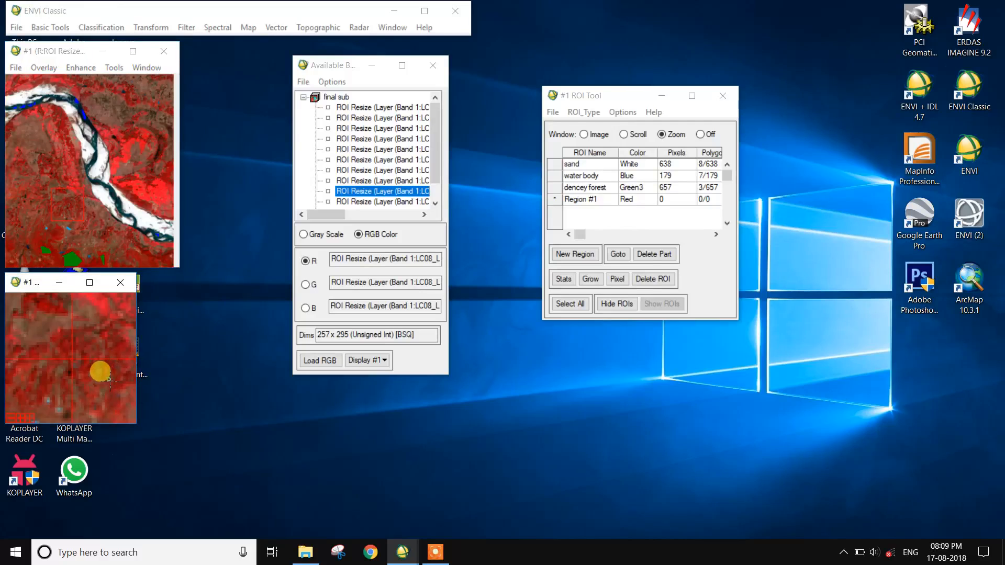
left_click(114, 367)
left_click(114, 375)
right_click(108, 359)
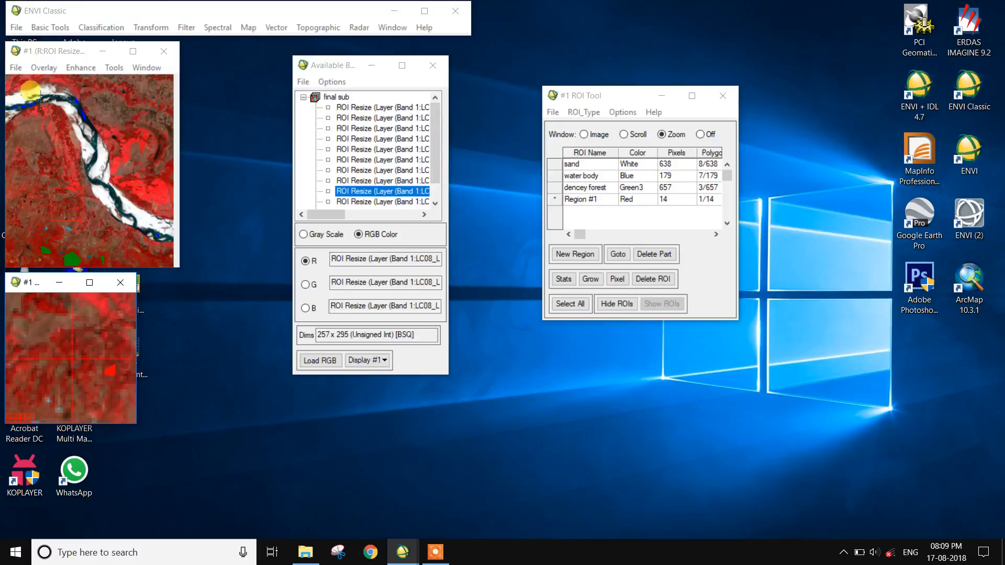
Add two more polygons to the region, on red vegetation near the image's upper-right corner and near its lower-left edge.
left_click(114, 92)
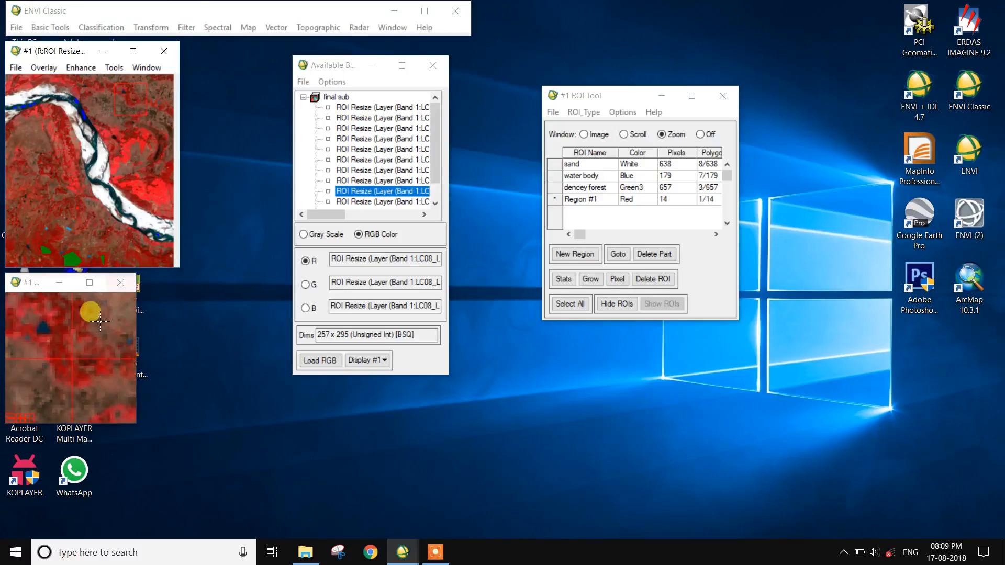
left_click(82, 388)
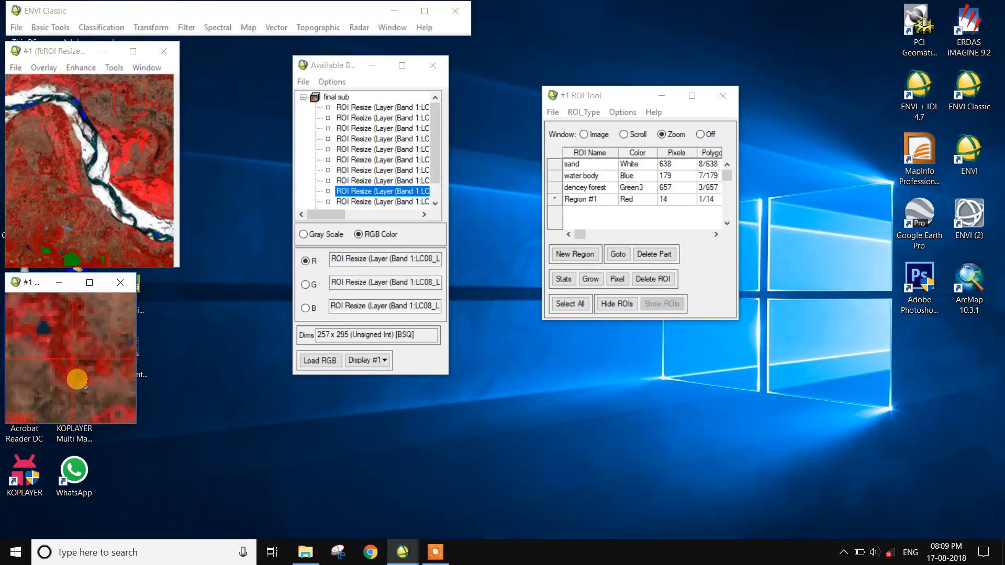
right_click(77, 374)
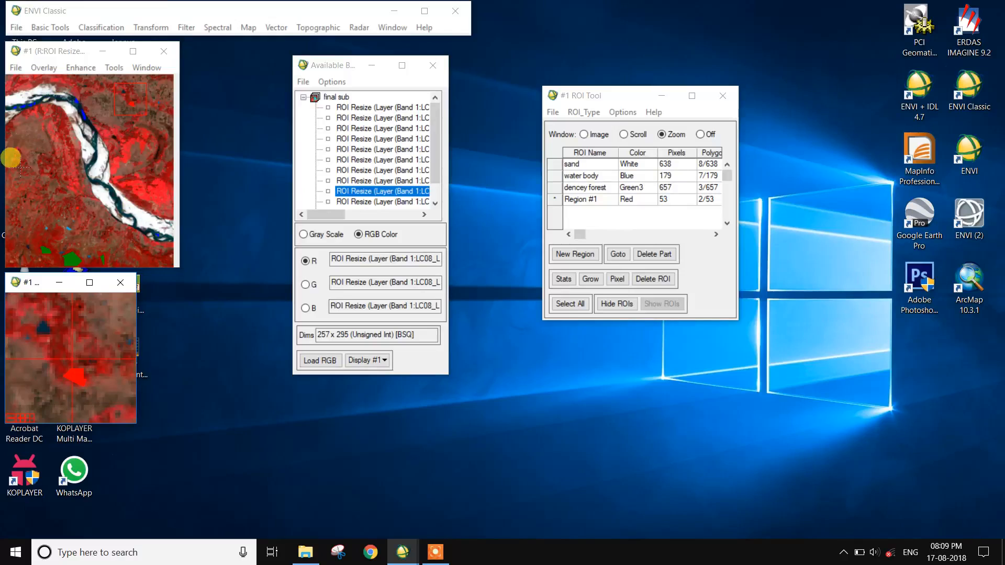
left_click(23, 194)
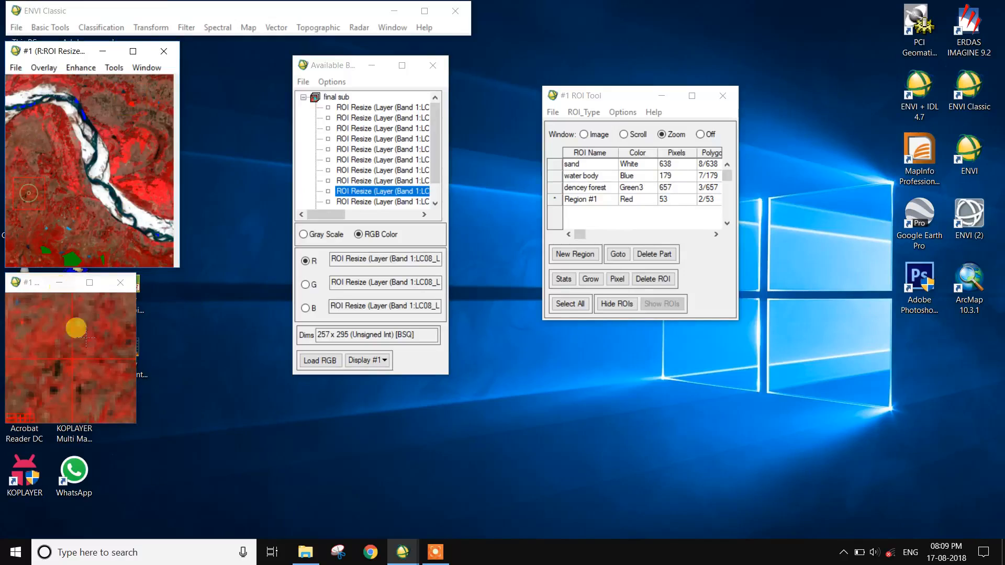
left_click(34, 343)
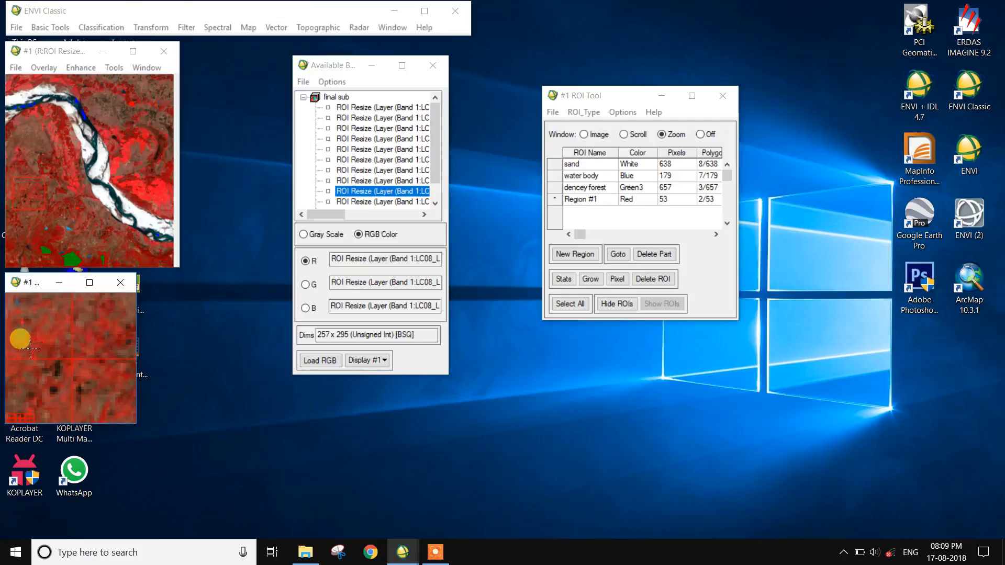
right_click(32, 342)
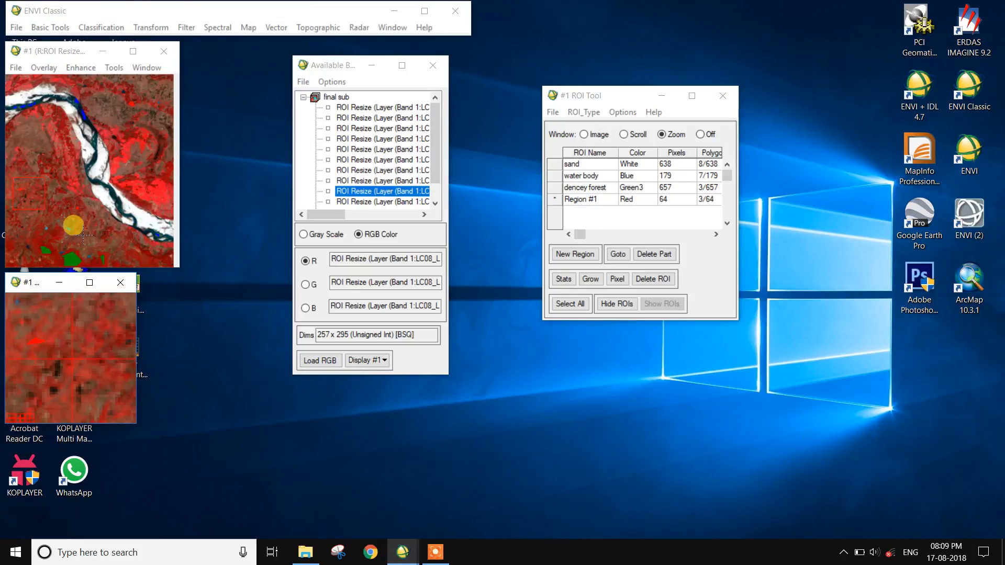
Add a larger polygon on the red vegetation southwest of the river and a small one near the image's upper-right corner.
left_click(67, 208)
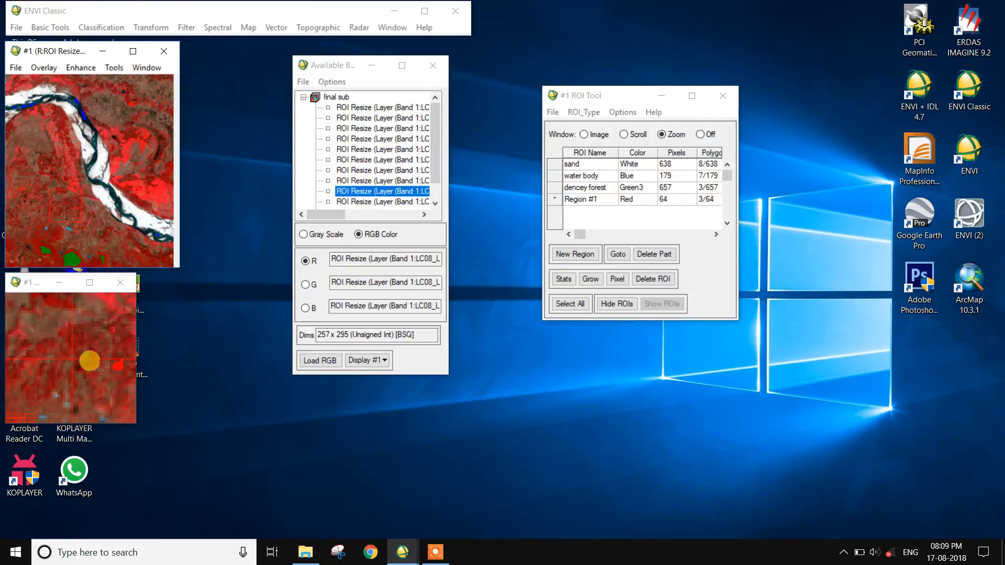
mouse_move(77, 336)
left_mouse_down()
mouse_move(102, 335)
mouse_move(69, 348)
left_mouse_up()
right_click(65, 331)
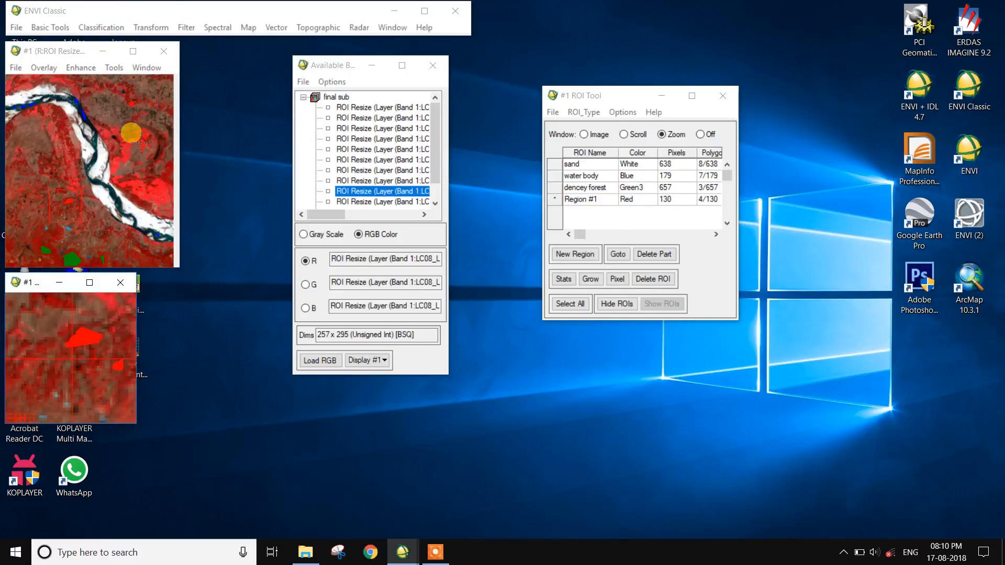
left_click(159, 103)
left_click(82, 359)
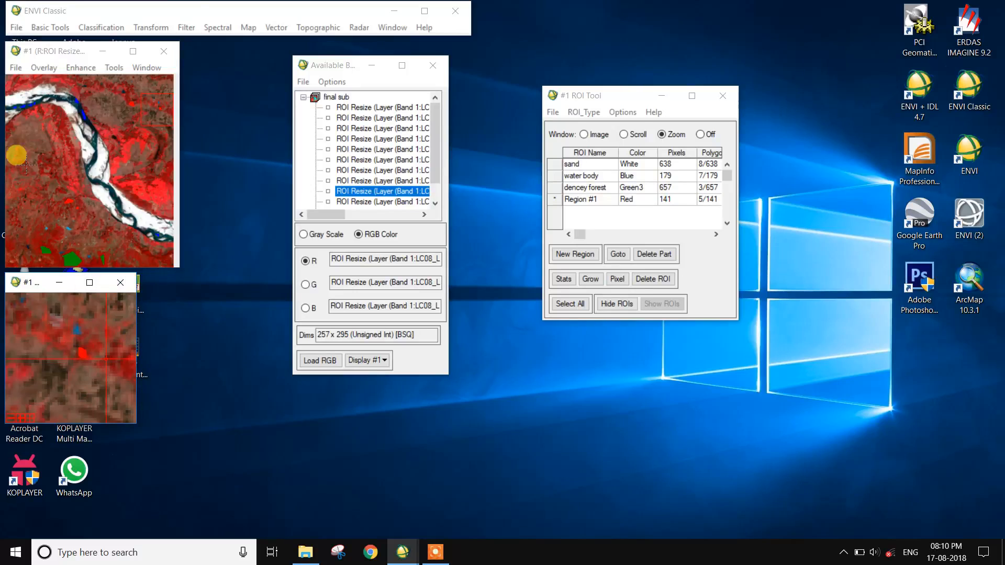
left_click(9, 129)
left_click(19, 341)
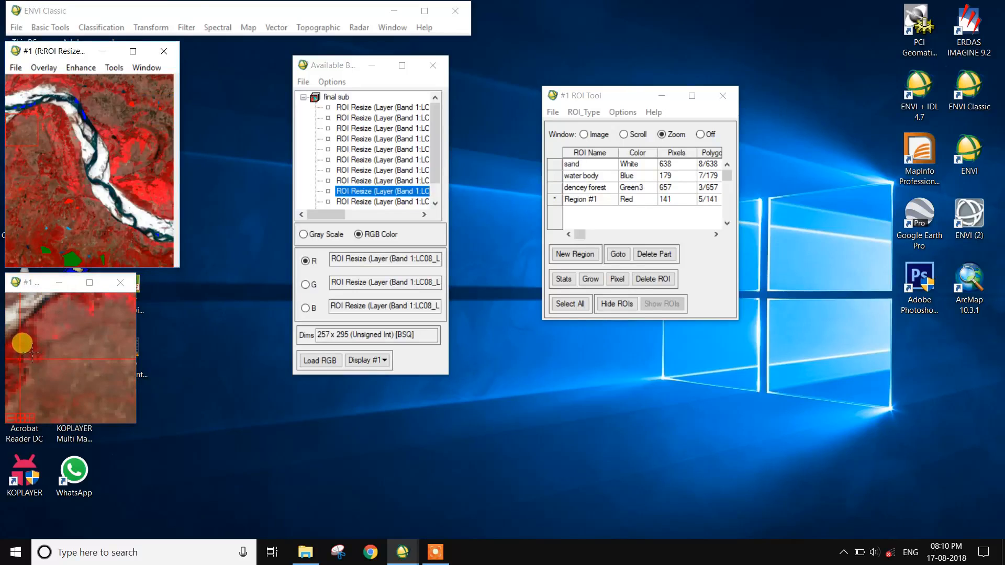
Rename the fourth region as open forest and set its color to Green1.
left_click(612, 202)
type("open fore")
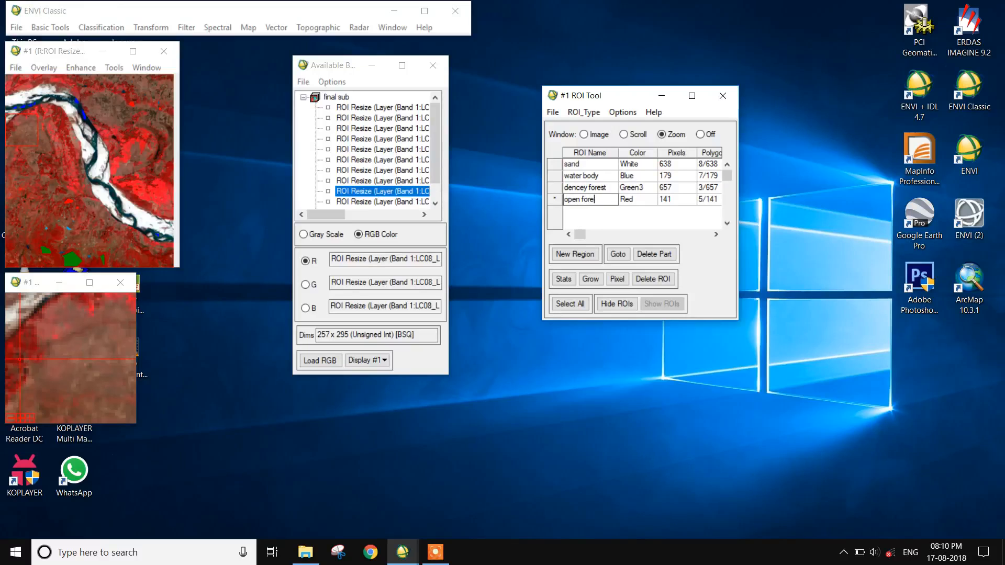
left_click(649, 202)
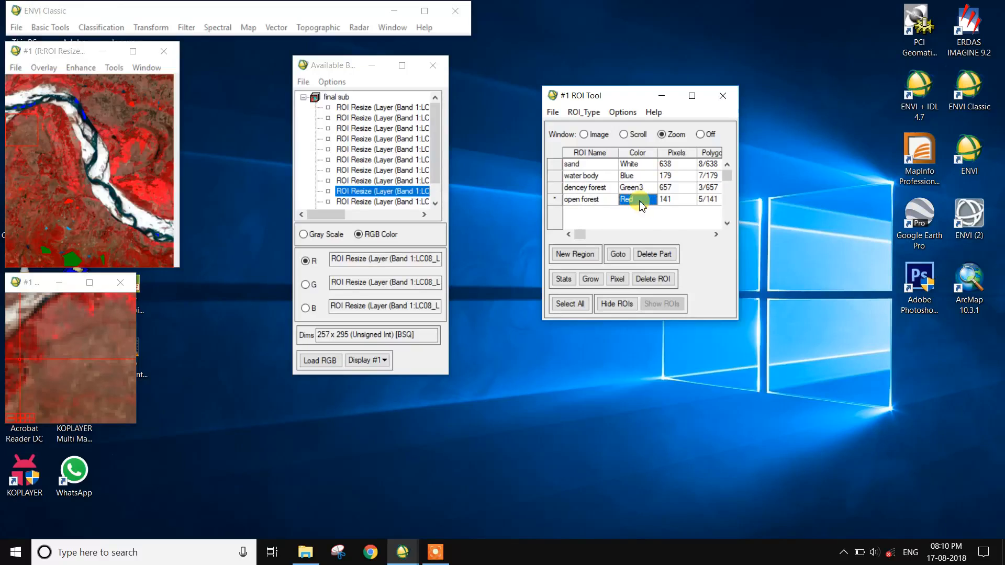
right_click(645, 202)
mouse_move(712, 245)
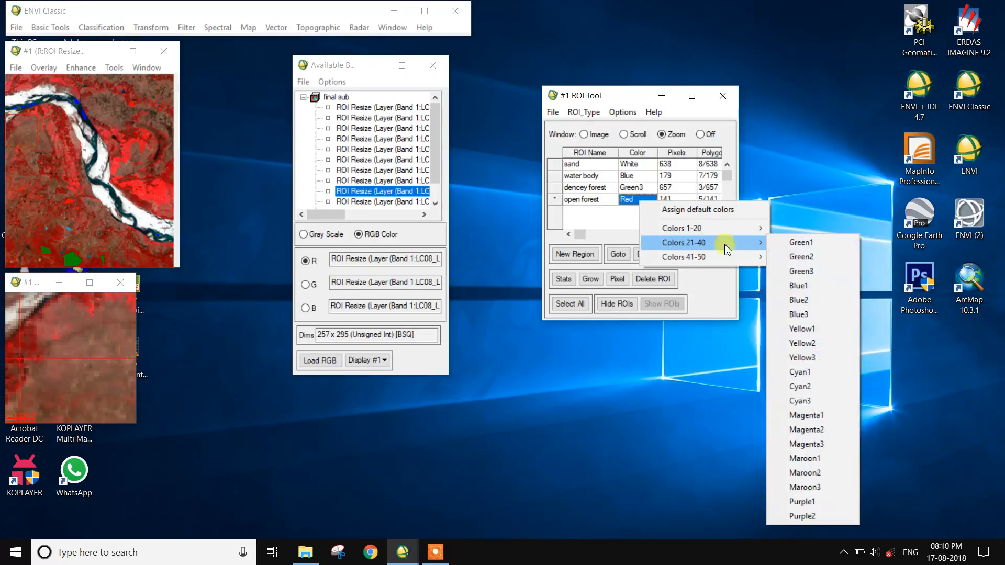
left_click(814, 246)
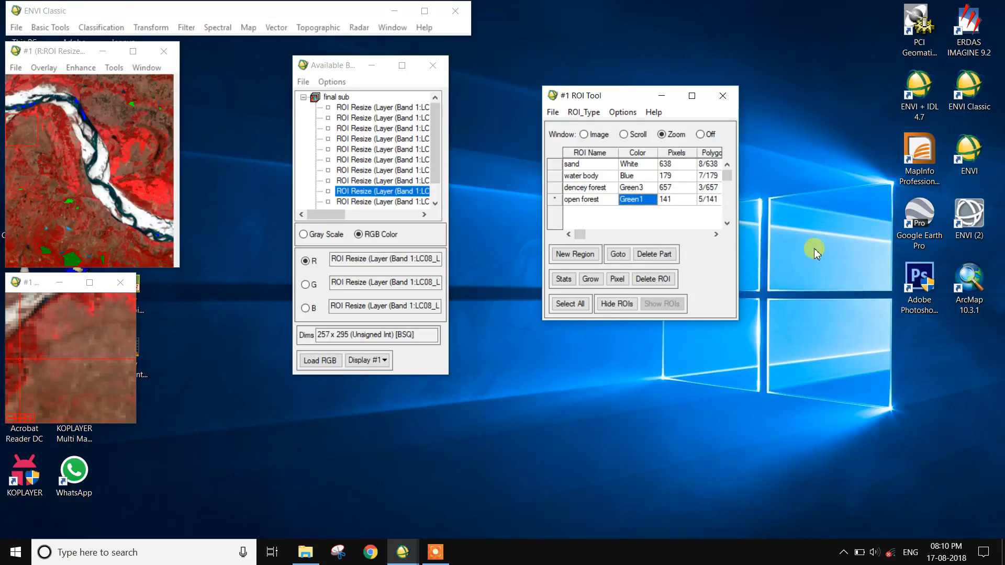
Add a new region and outline a large polygon for it on the bright red patch near the image's right edge.
left_click(576, 255)
left_click(146, 185)
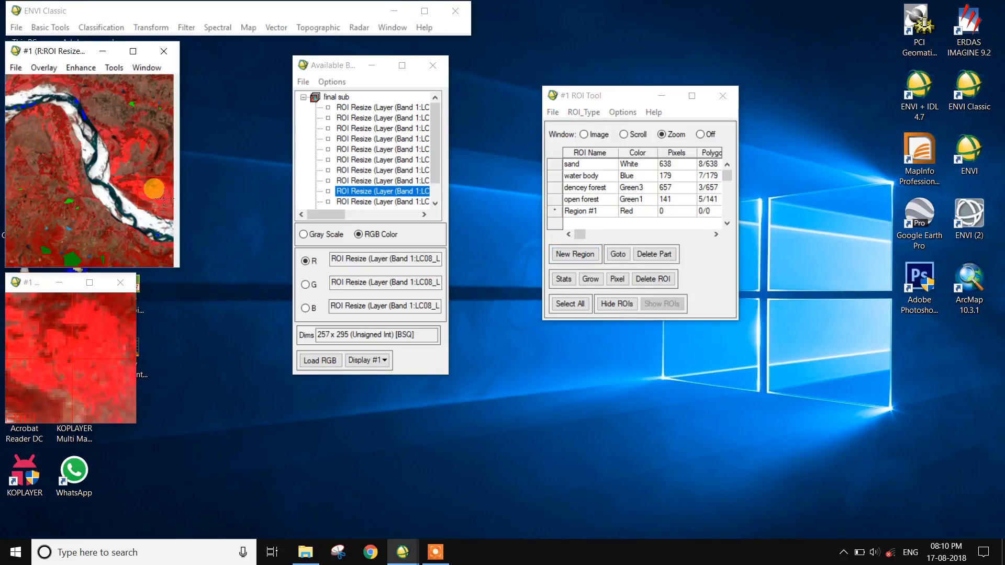
left_click(66, 362)
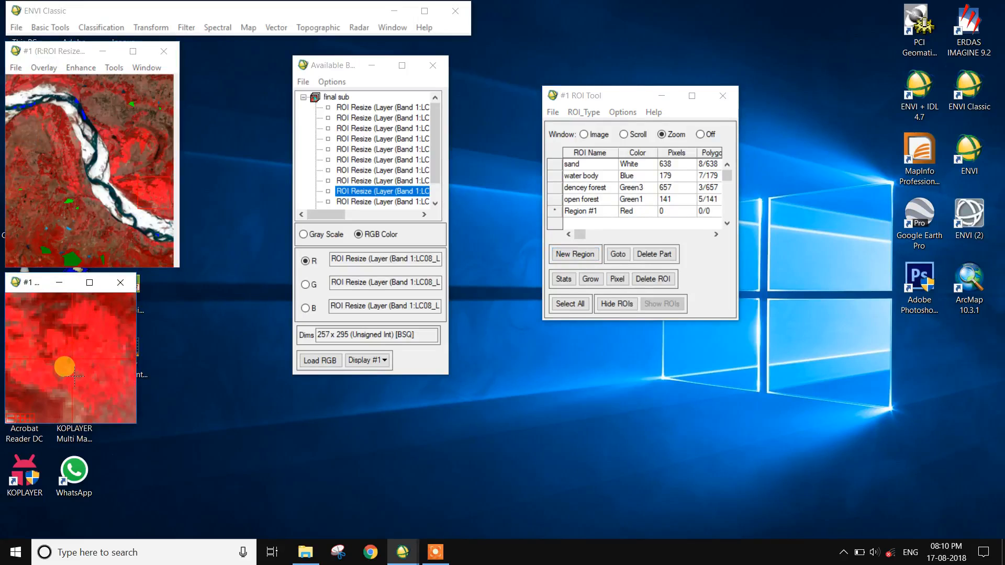
mouse_move(84, 332)
left_mouse_down()
mouse_move(102, 341)
mouse_move(99, 373)
mouse_move(75, 358)
left_mouse_up()
right_click(76, 357)
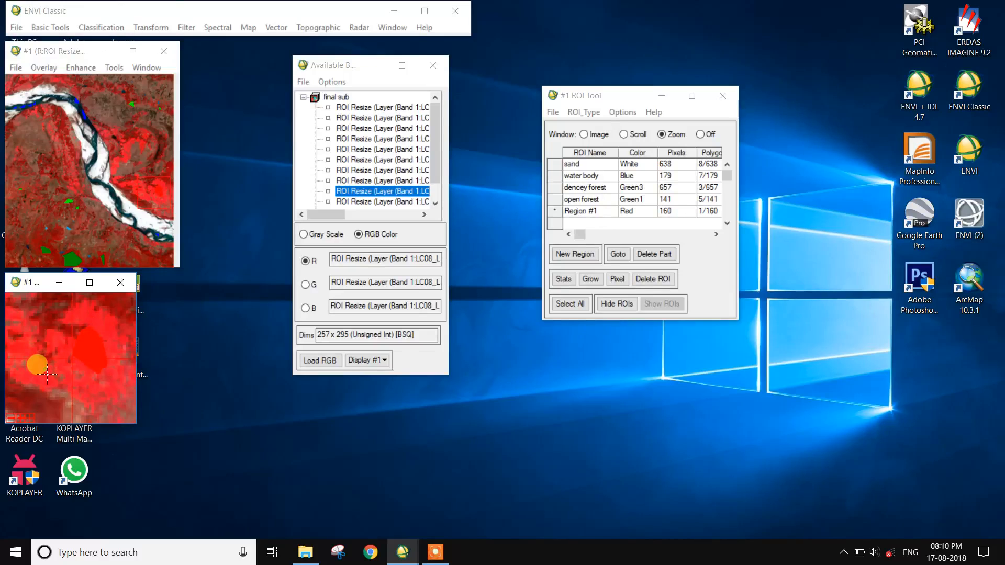
Add several smaller polygons to the region on the surrounding bright red patches east of the river.
right_click(38, 372)
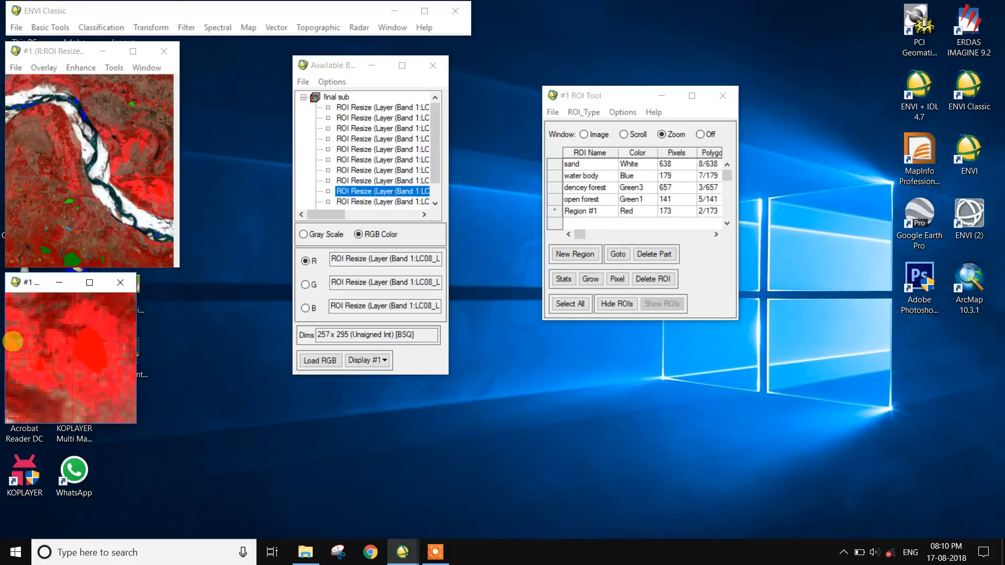
right_click(18, 348)
left_click(122, 157)
left_click(69, 378)
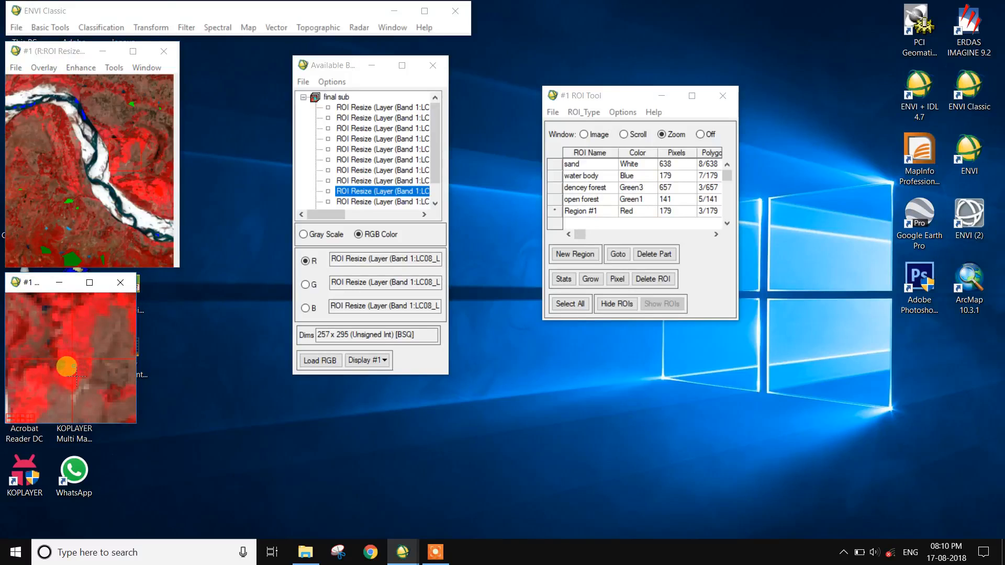
right_click(68, 380)
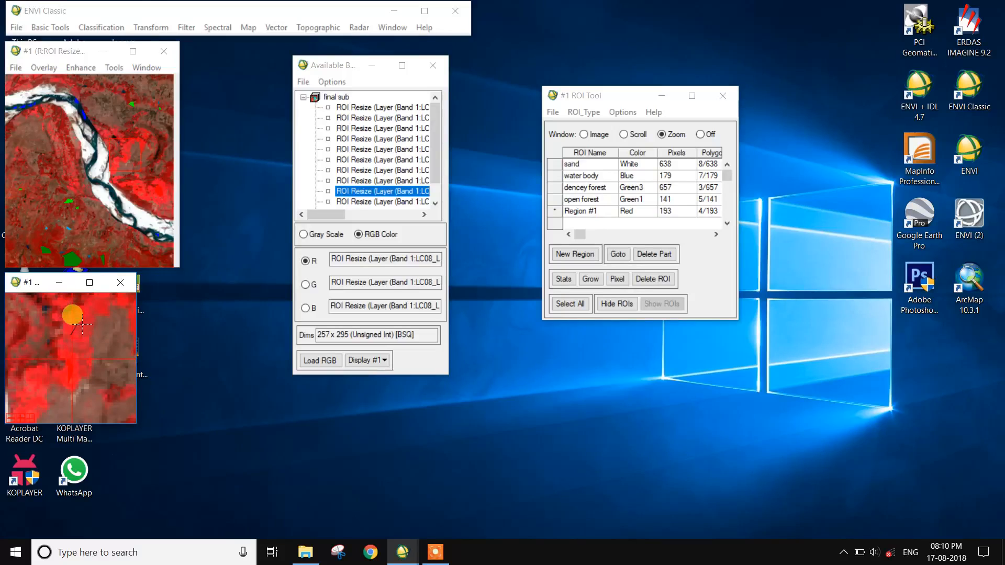
Rename the fifth region as cropland and set its color to Yellow.
left_click(610, 211)
type("cropl")
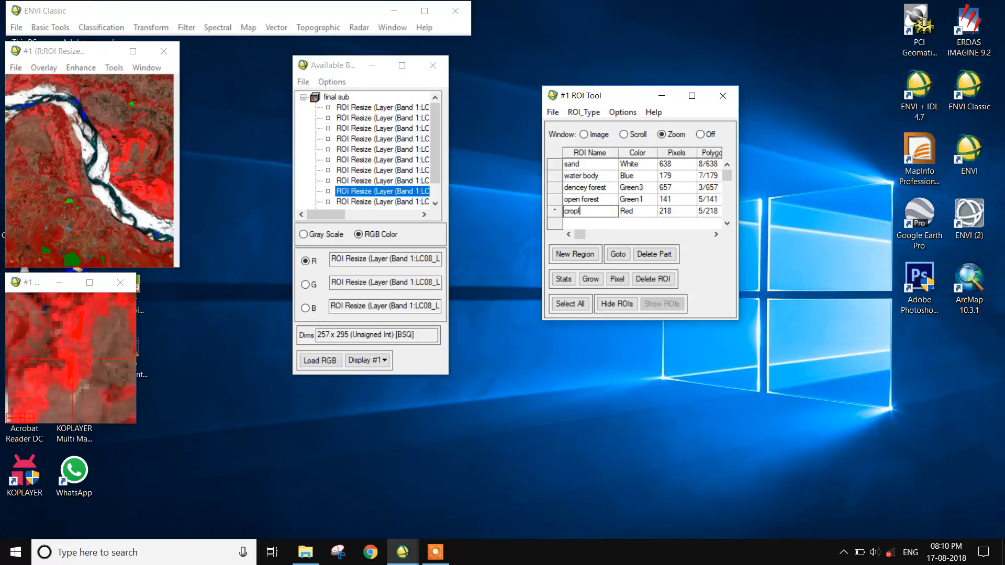
left_click(610, 211)
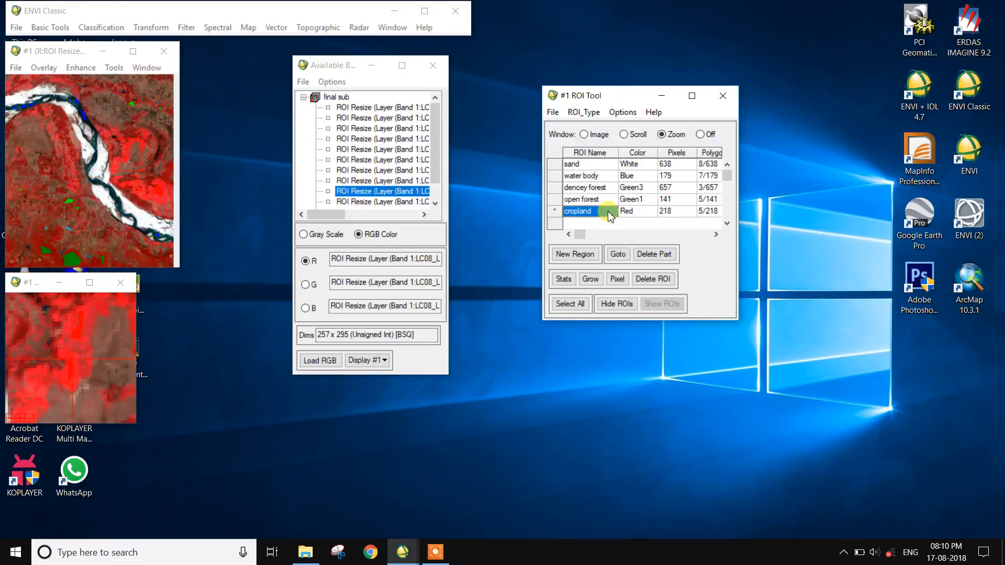
right_click(634, 212)
mouse_move(698, 255)
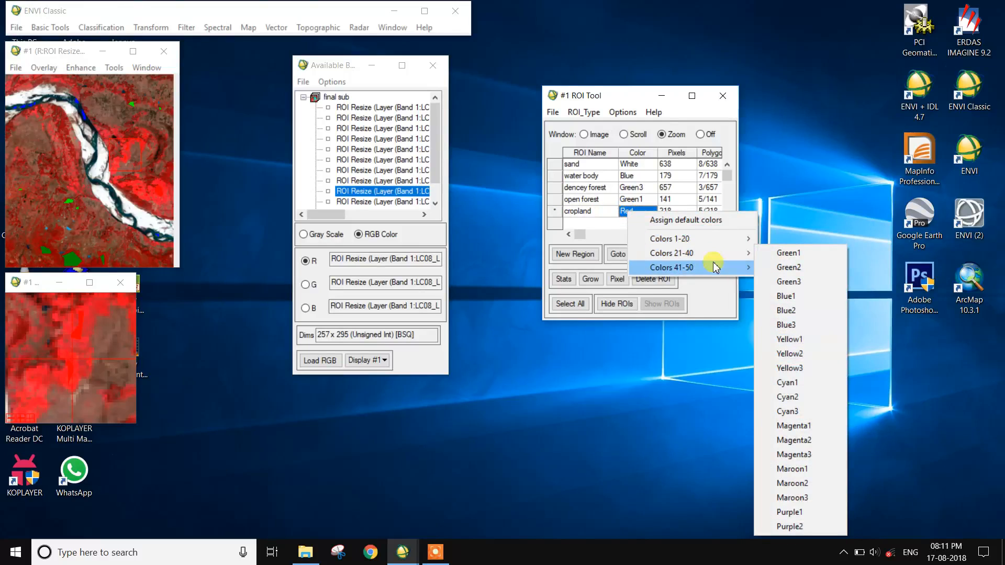
mouse_move(686, 239)
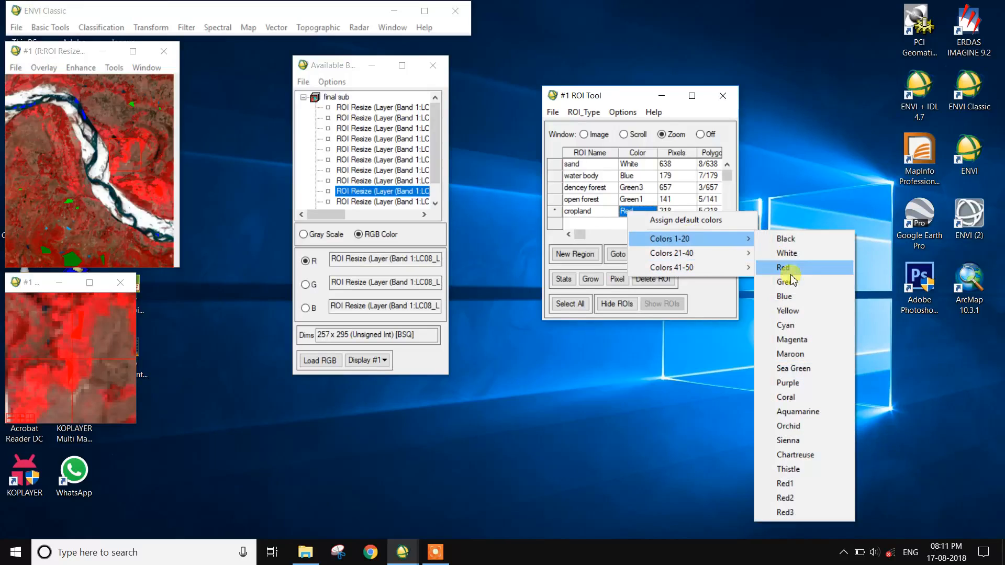
left_click(788, 310)
Add a new region and outline a large polygon for it on the brown land west of the river.
left_click(585, 255)
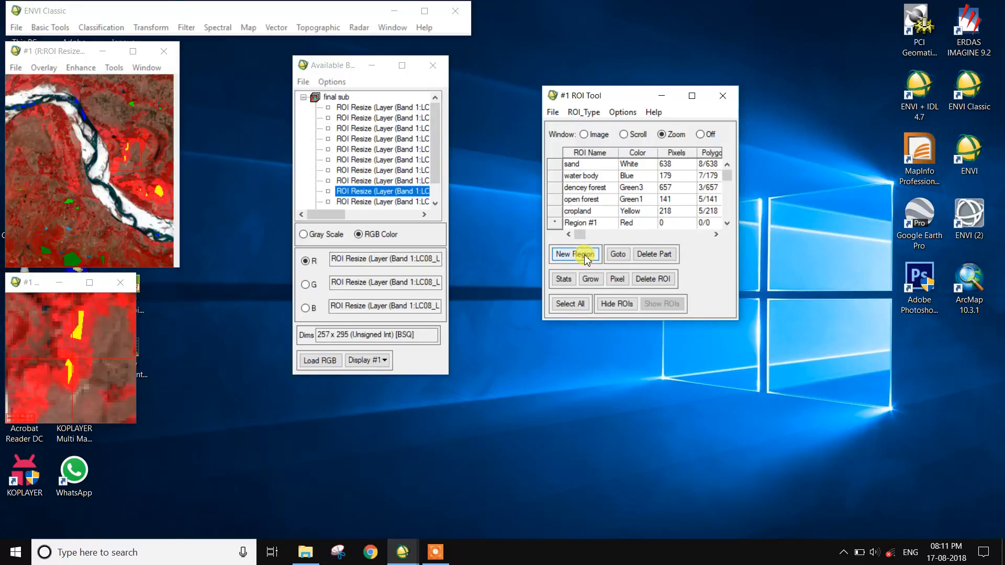
left_click(34, 136)
mouse_move(50, 361)
left_mouse_down()
mouse_move(39, 330)
mouse_move(76, 323)
mouse_move(103, 360)
mouse_move(95, 398)
mouse_move(21, 353)
mouse_move(97, 322)
mouse_move(84, 379)
mouse_move(49, 348)
mouse_move(78, 360)
mouse_move(44, 366)
left_mouse_up()
right_click(29, 356)
Add more polygons to the region on the brown land east of the river, beside the cropland patches and near the river bend.
left_click(115, 118)
right_click(46, 348)
left_click(131, 169)
right_click(46, 355)
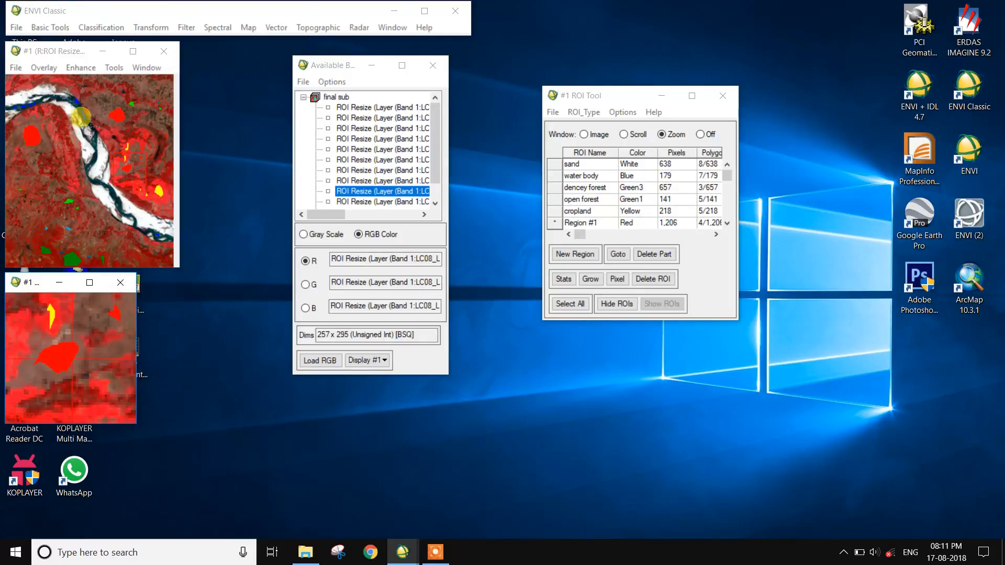
left_click(95, 109)
mouse_move(83, 367)
left_mouse_down()
mouse_move(103, 312)
mouse_move(101, 378)
left_mouse_up()
right_click(111, 387)
right_click(111, 387)
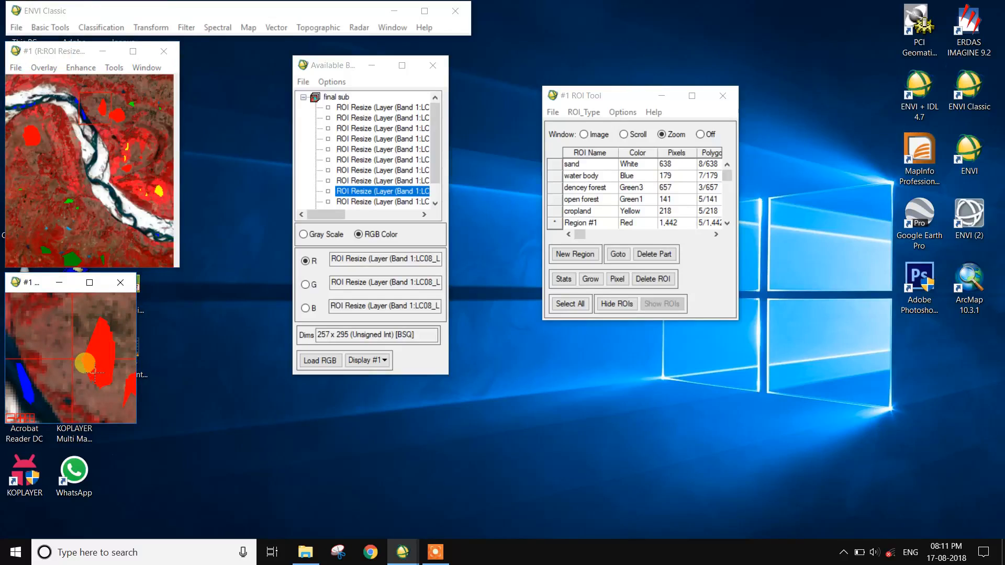
Rename the sixth region as fellowland and set its color to Sienna.
left_click(600, 222)
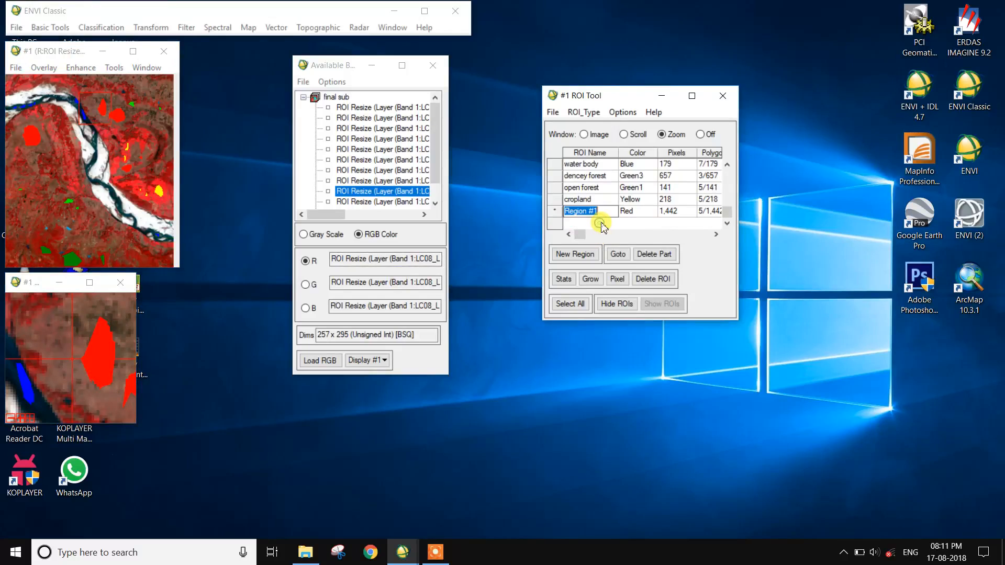
type("fellowland")
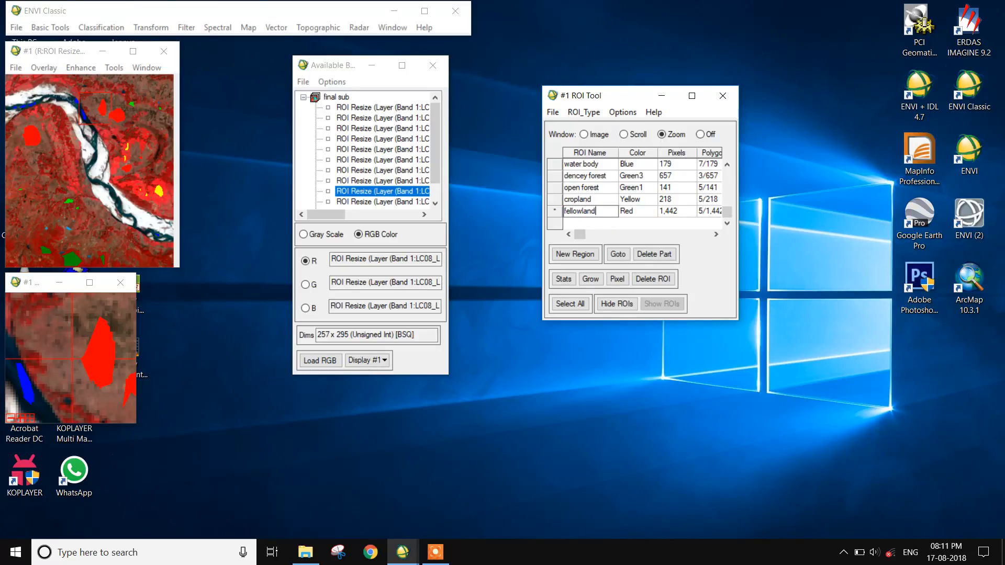
left_click(627, 217)
right_click(628, 215)
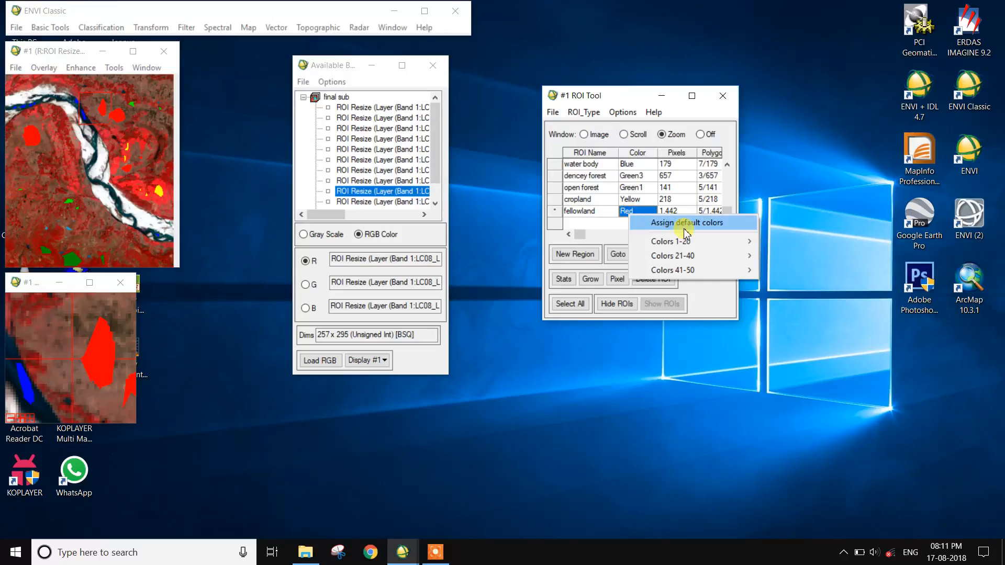
mouse_move(689, 241)
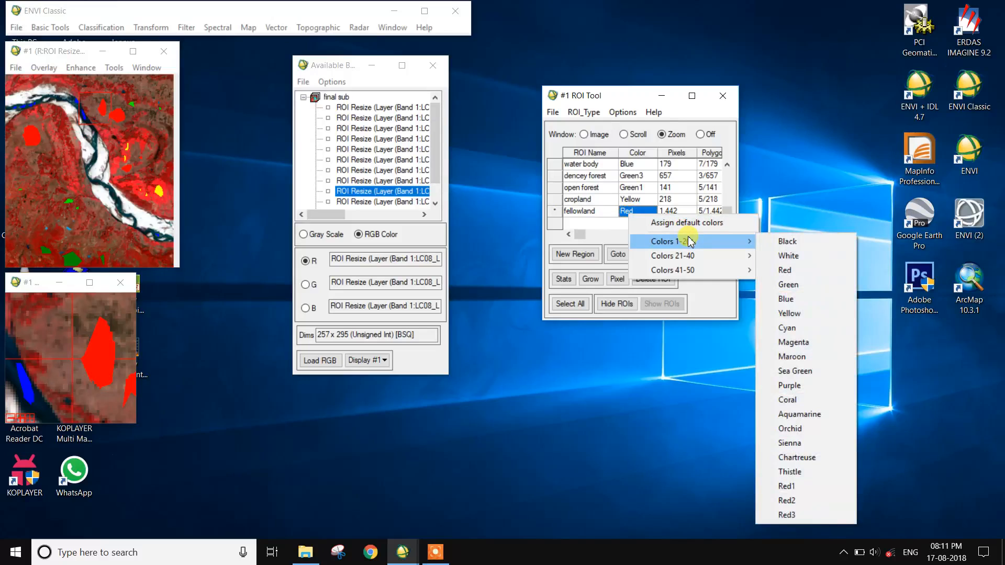
left_click(789, 443)
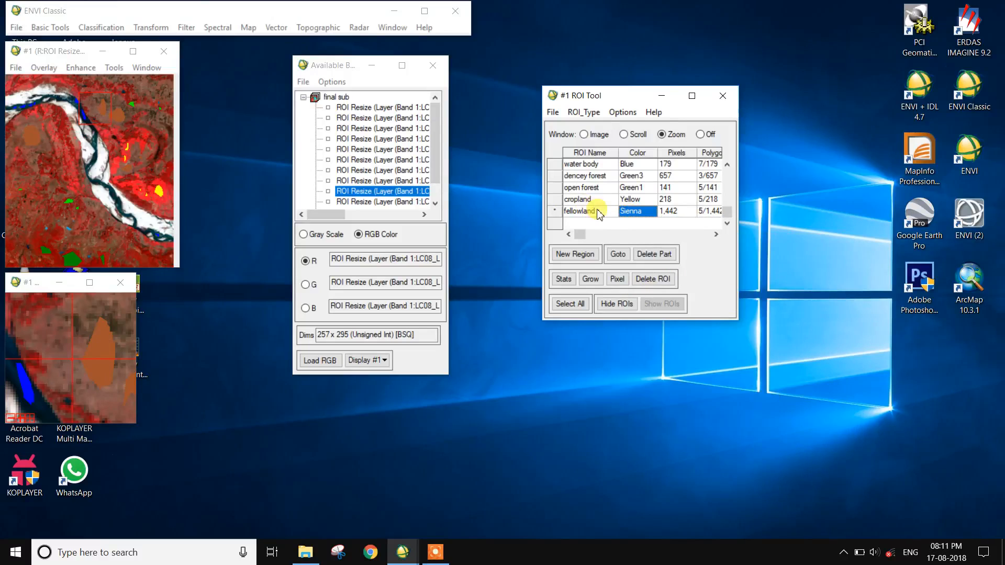
Save the six 257x295 regions, sand through fellowland, to a file named ROI in the ann folder, overwriting the existing one.
scroll(600, 215, "up", 1)
left_click(553, 112)
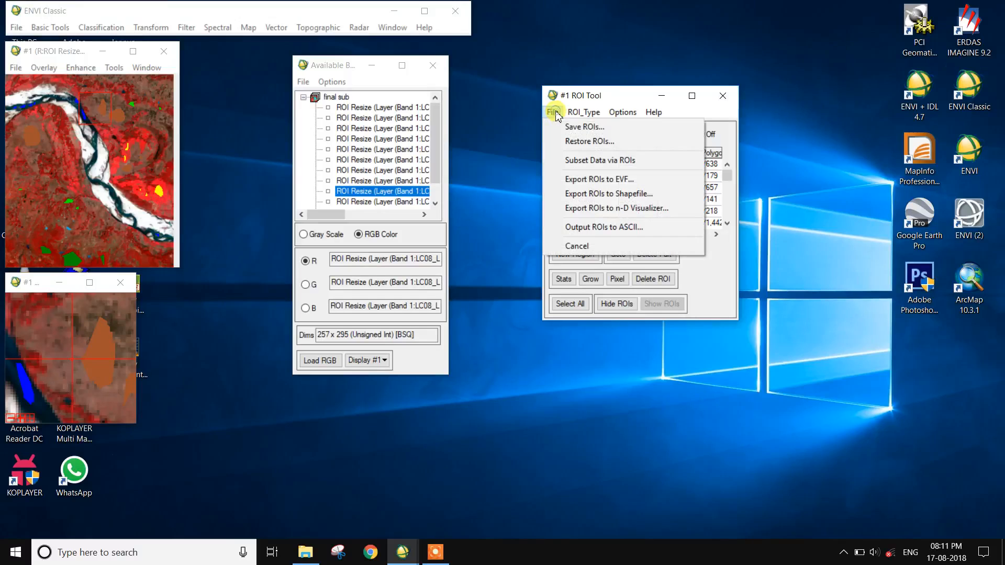
left_click(568, 127)
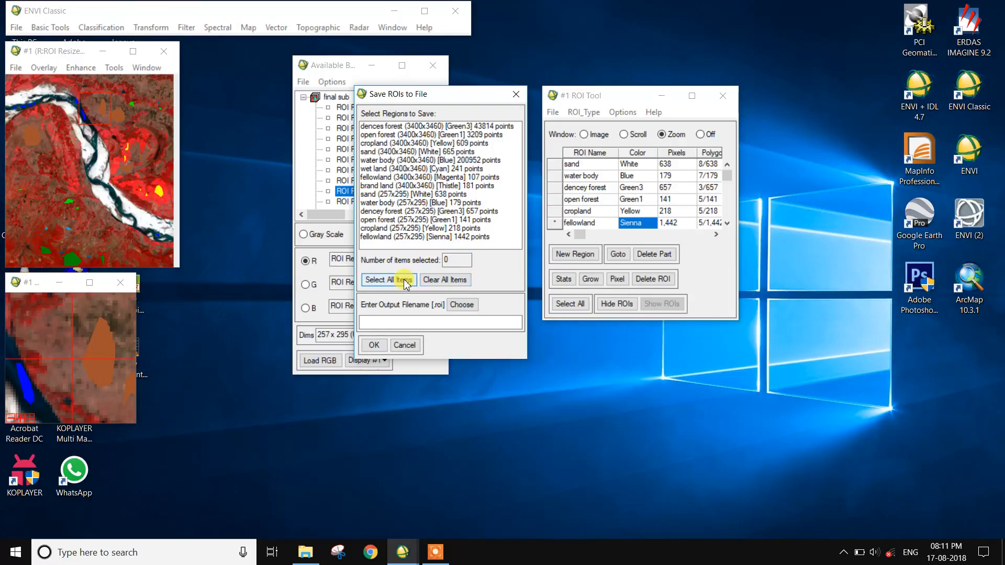
left_click_drag(403, 238, 397, 194)
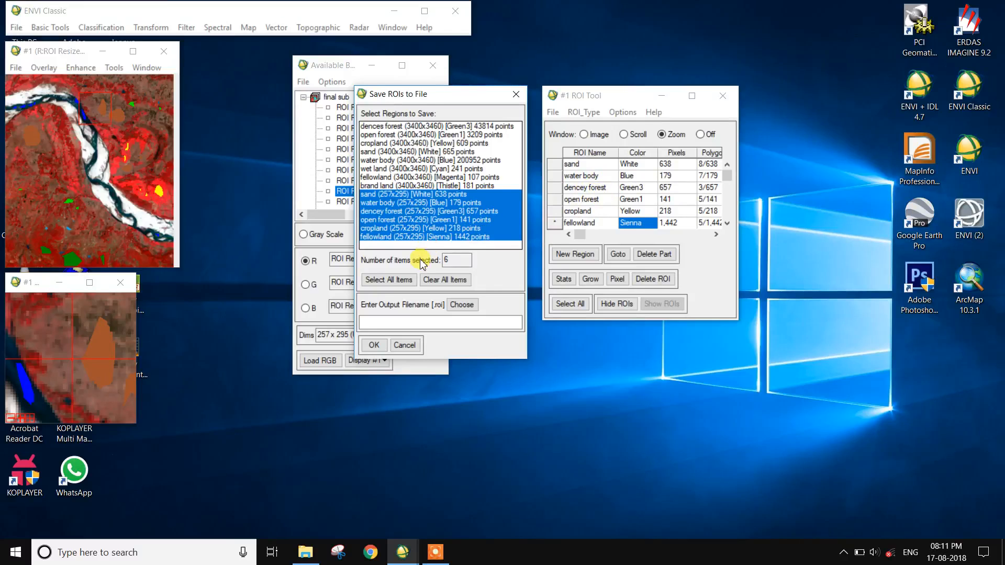
left_click(459, 305)
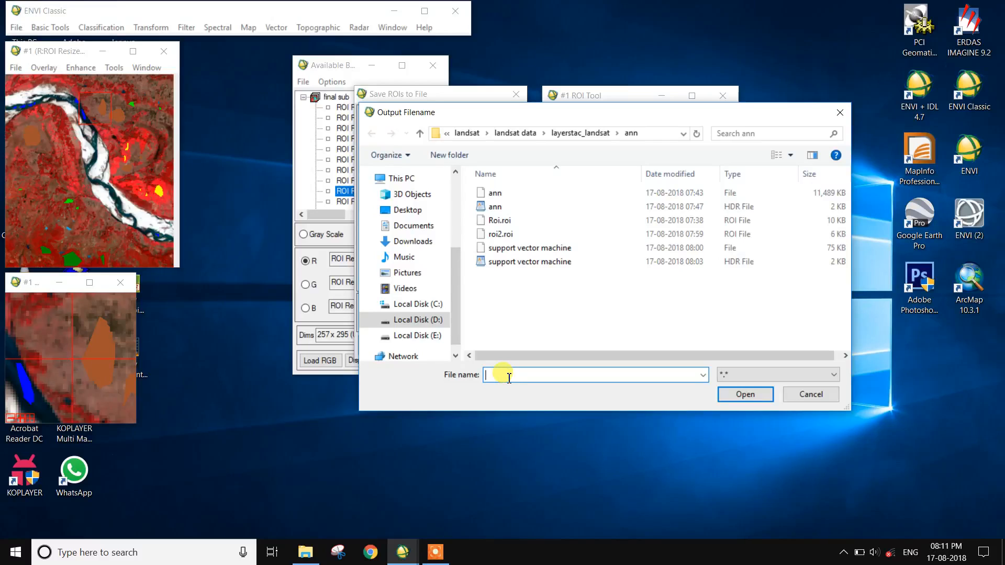
type("ROI")
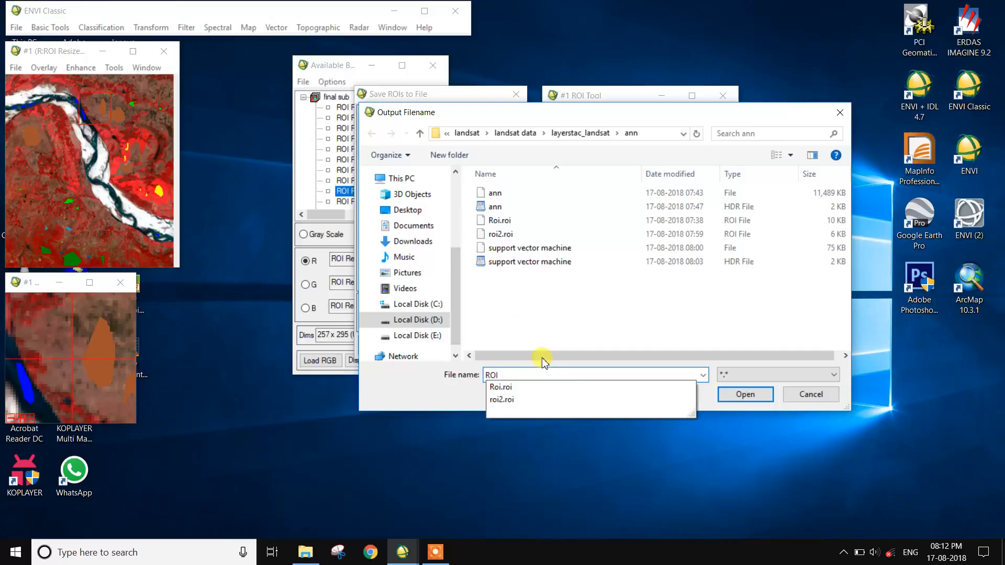
left_click(740, 396)
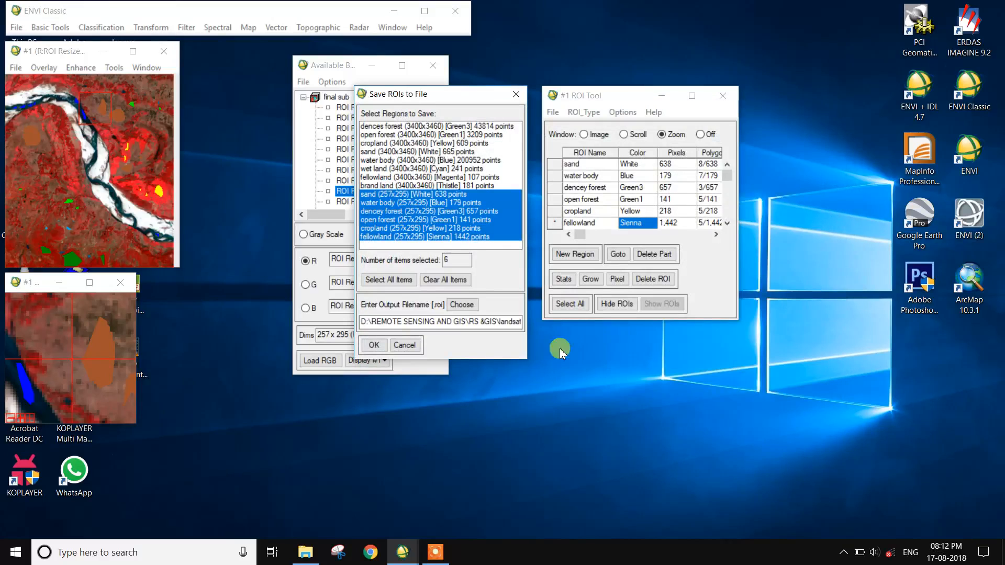
left_click(375, 347)
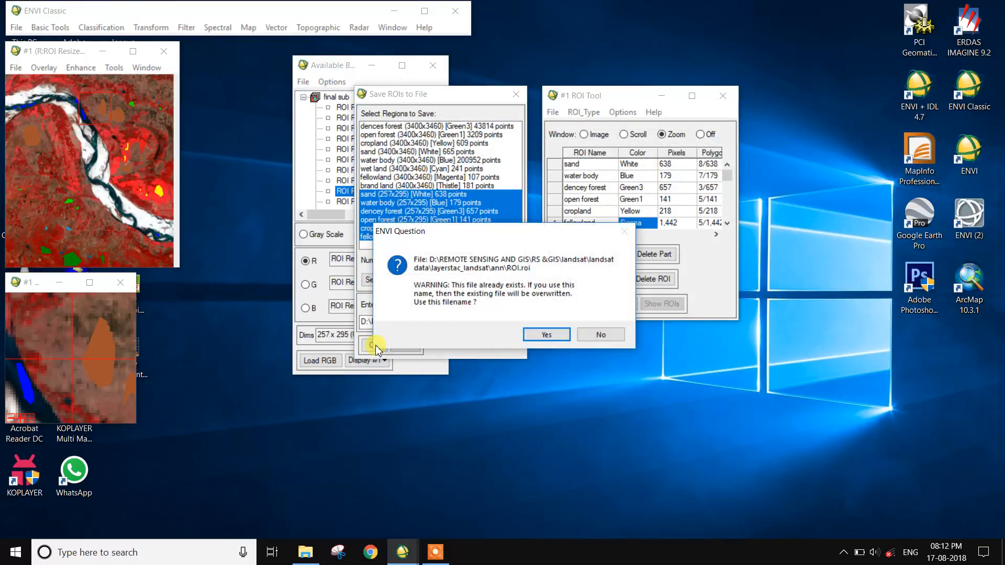
left_click(545, 336)
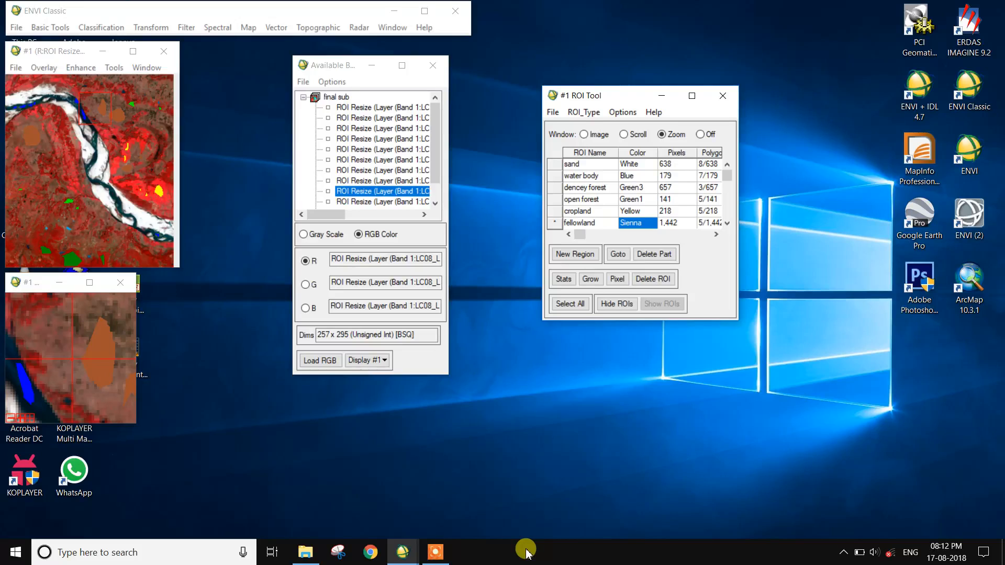
Start a supervised Neural Net classification with final sub as the input file.
left_click(85, 31)
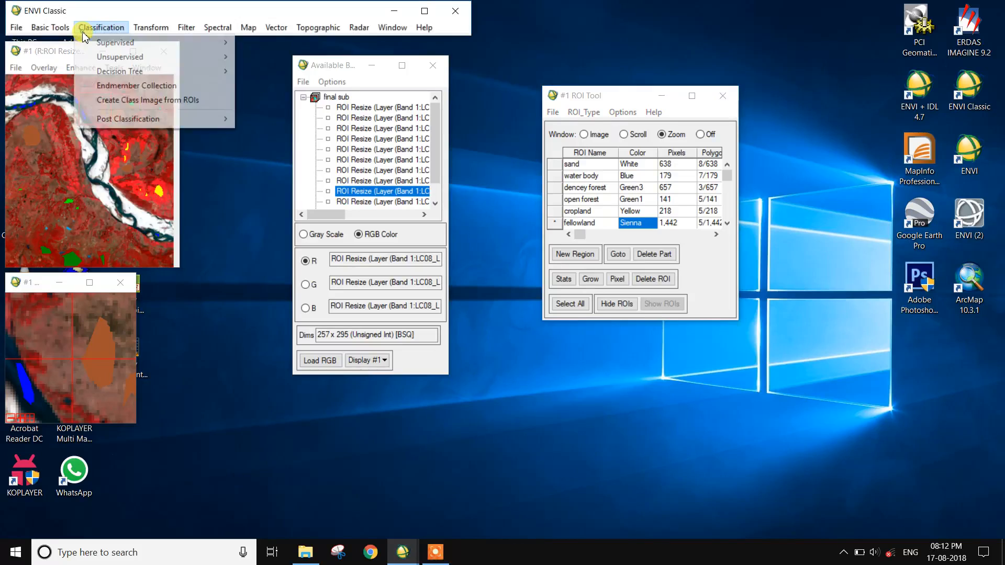
mouse_move(102, 42)
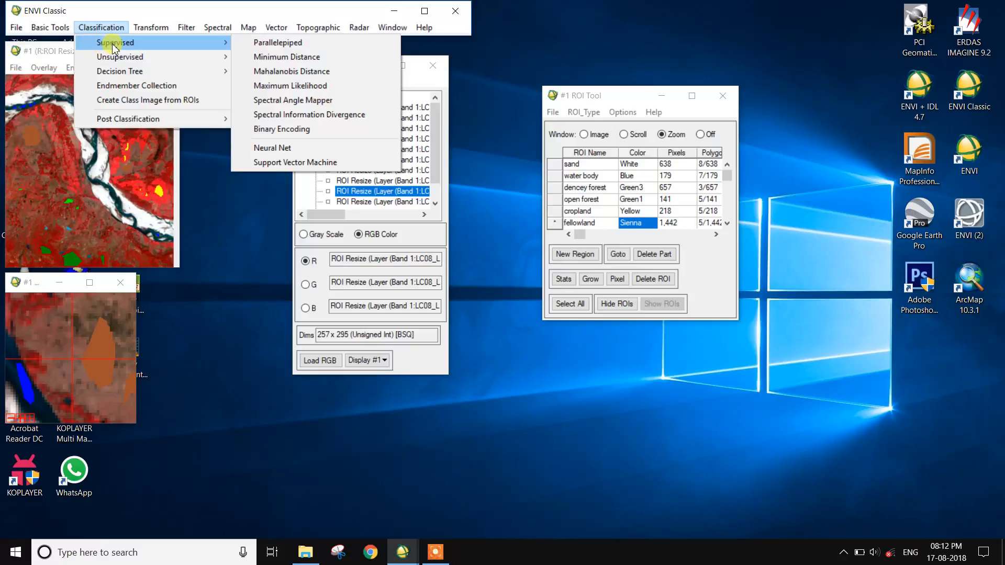
left_click(272, 149)
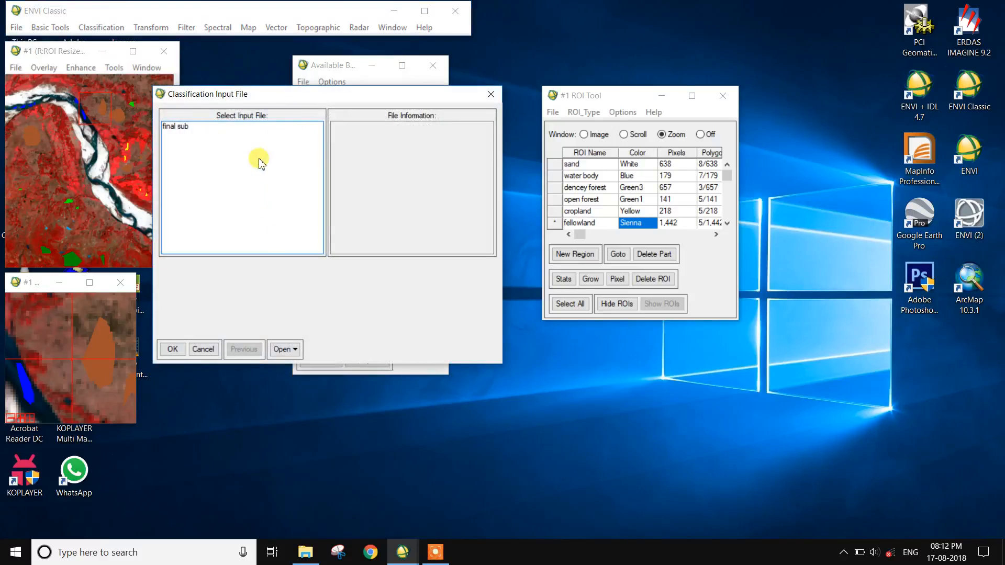
left_click(178, 127)
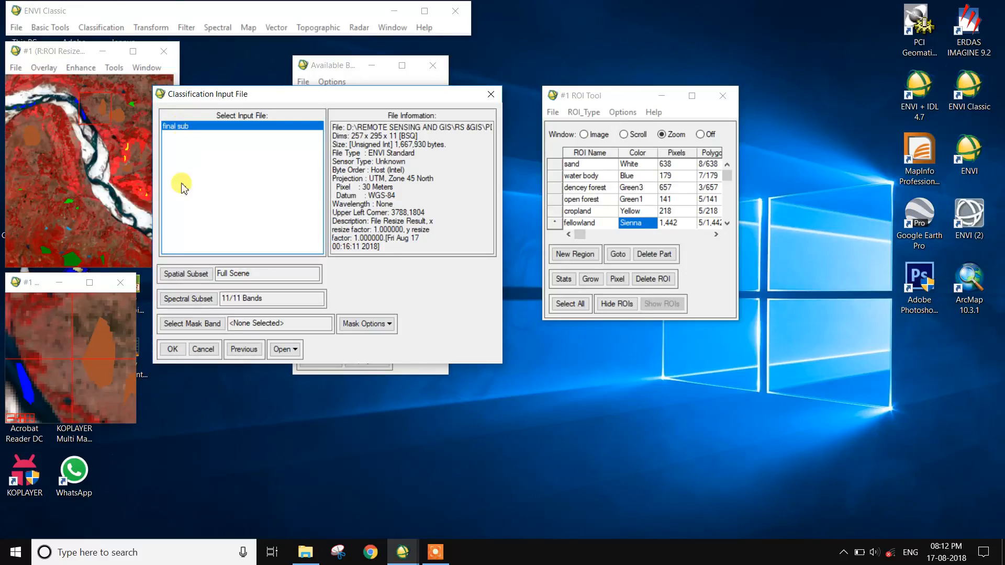
left_click(173, 349)
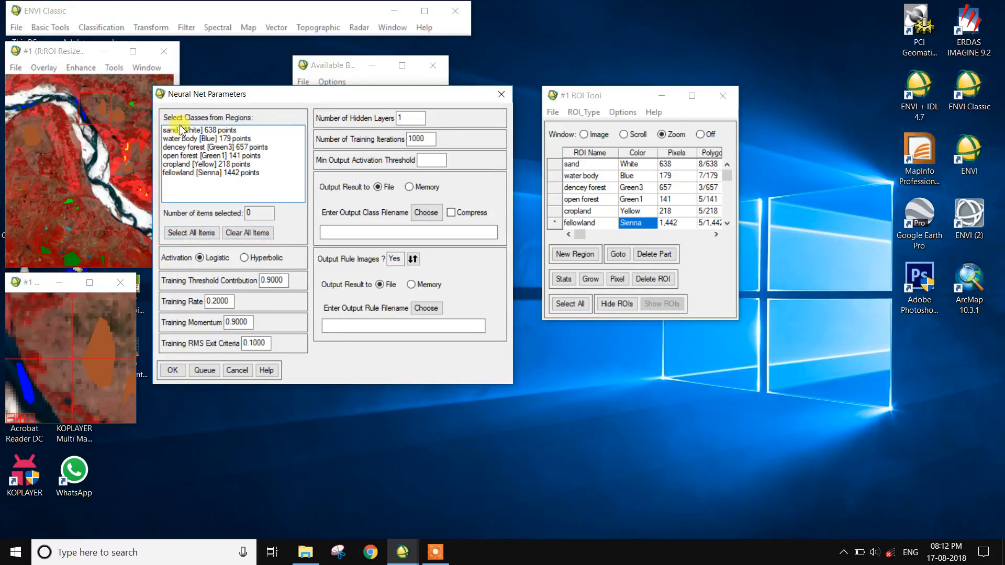
Run the classification on all six regions without rule images, saving the class image as ANN over the existing file.
left_click(184, 234)
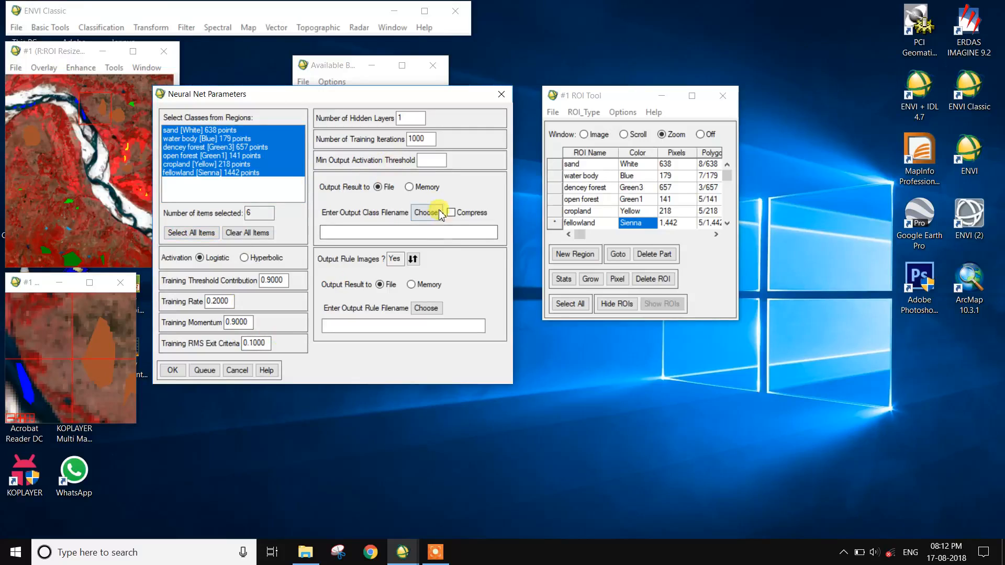
left_click(413, 259)
left_click(424, 213)
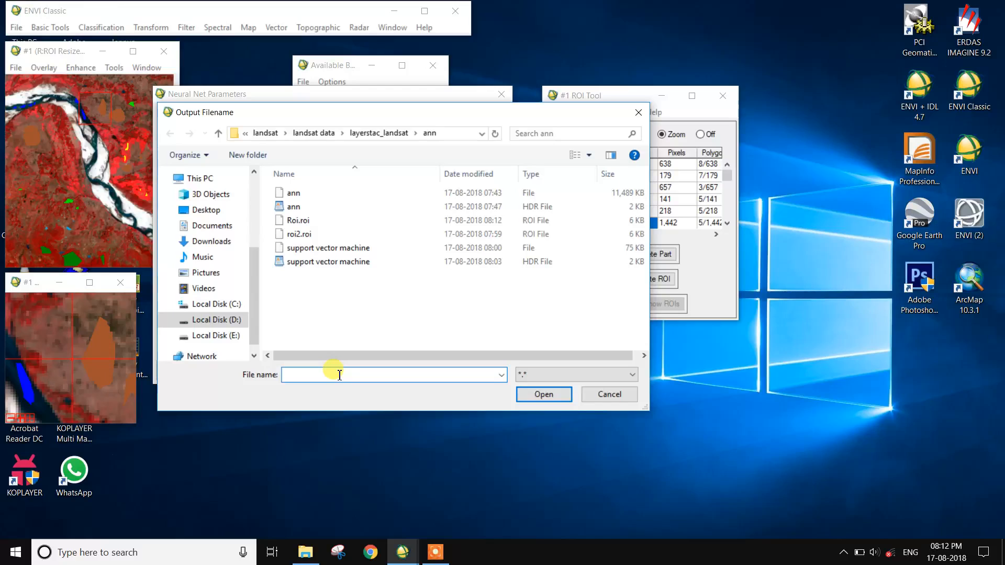
key("Caps_Lock")
key("Caps_Lock")
type("ANN")
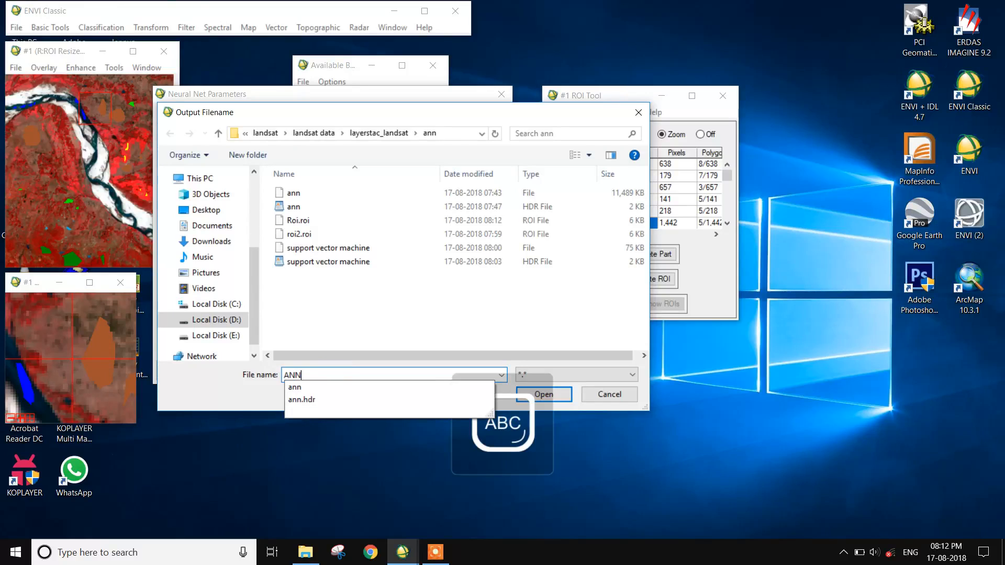
left_click(542, 395)
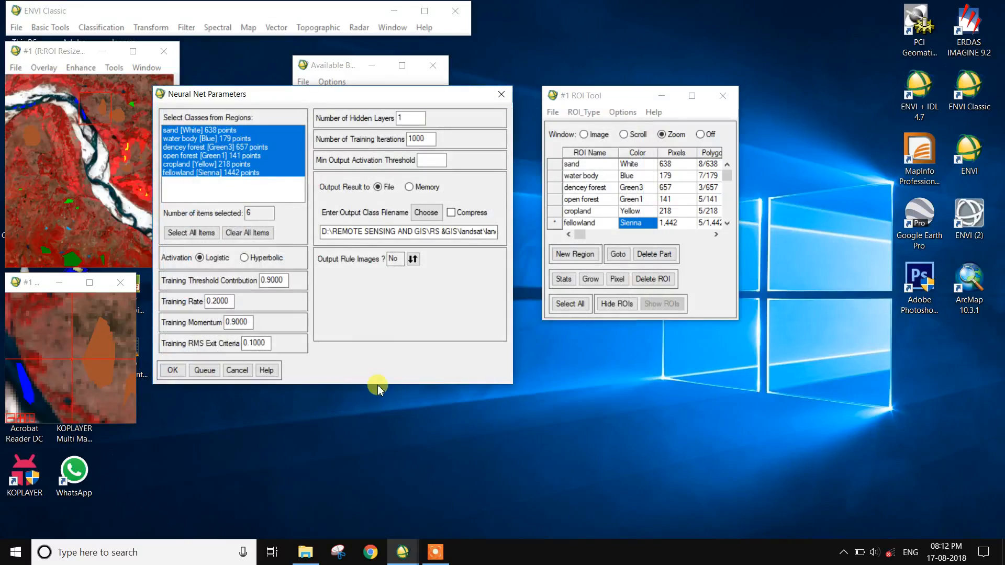
left_click(175, 370)
left_click(558, 336)
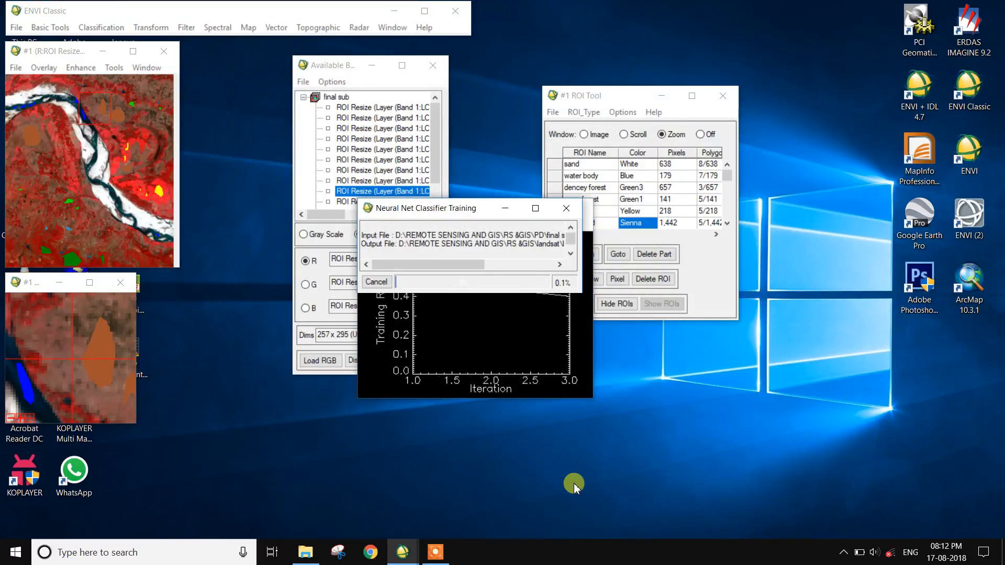
Move the classifier training progress window and the RMS plot window apart so both are unobstructed.
left_click_drag(463, 209, 710, 331)
left_click_drag(467, 209, 455, 325)
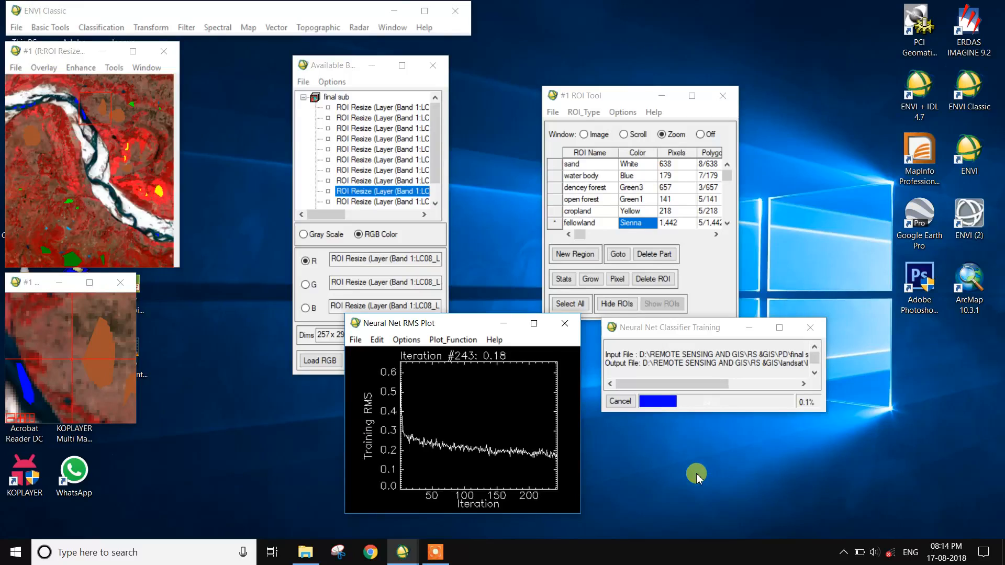
left_click(437, 551)
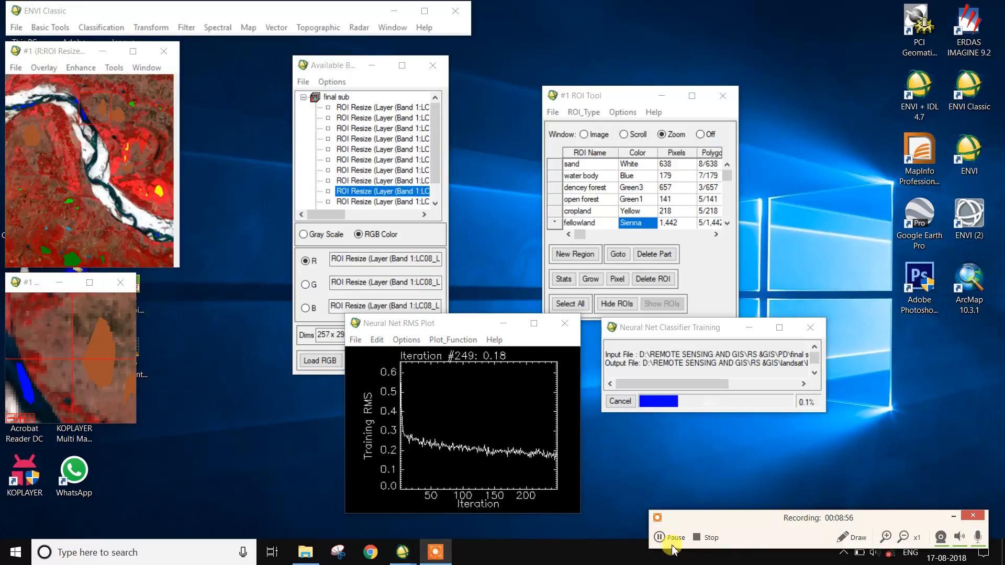
left_click(950, 518)
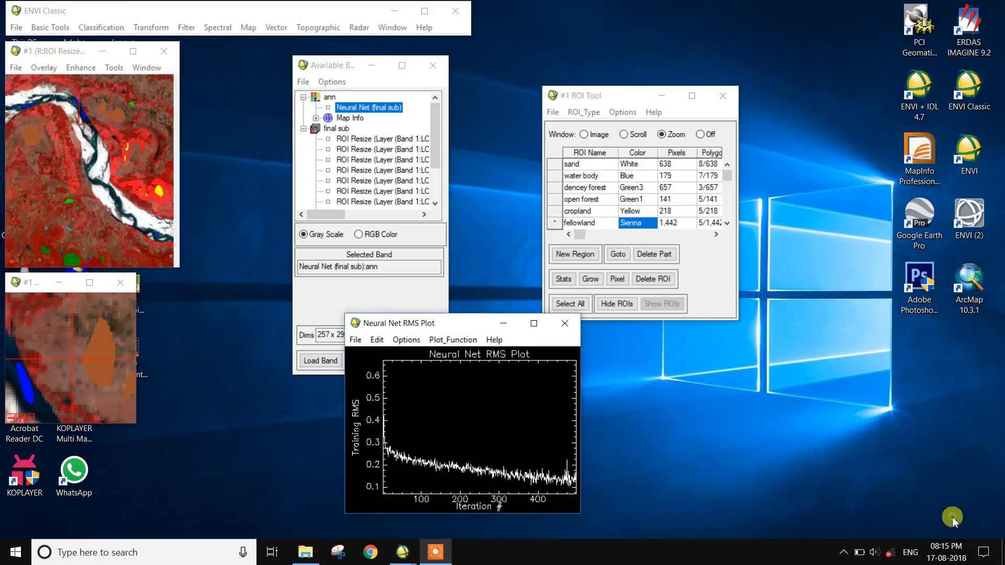
Move the Neural Net RMS plot away from the bands list and minimize it.
left_click_drag(453, 326, 697, 344)
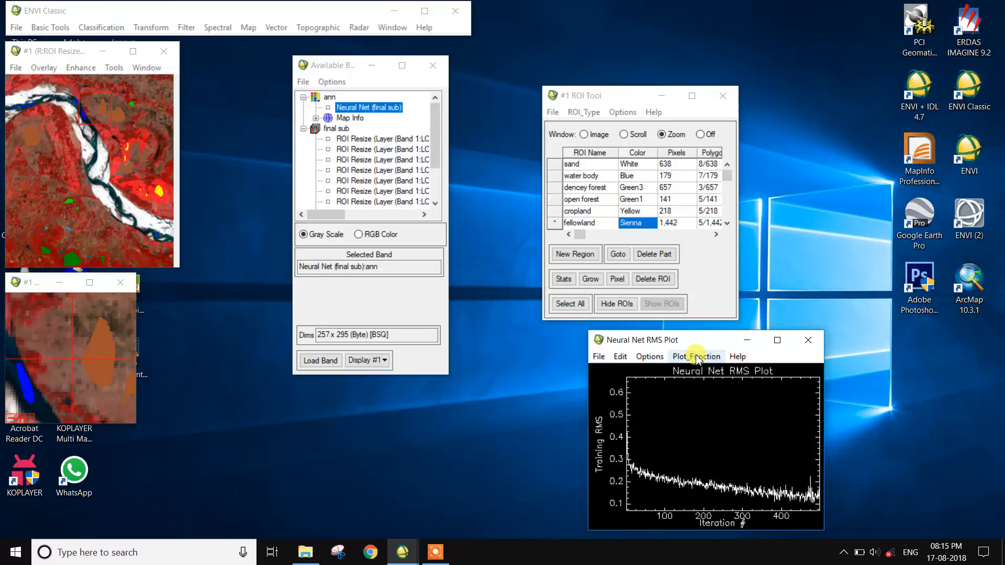
left_click(747, 340)
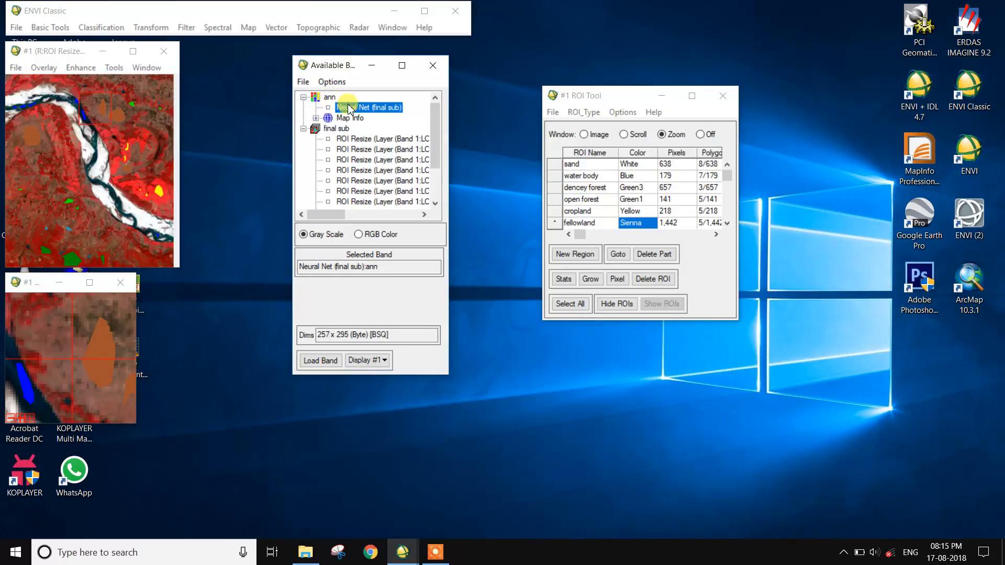
left_click(383, 360)
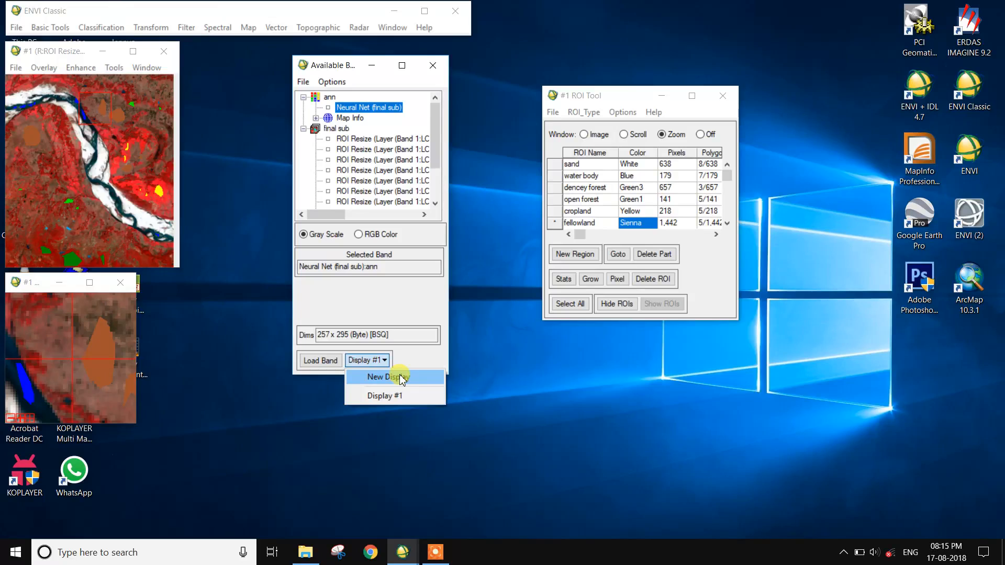
left_click(401, 378)
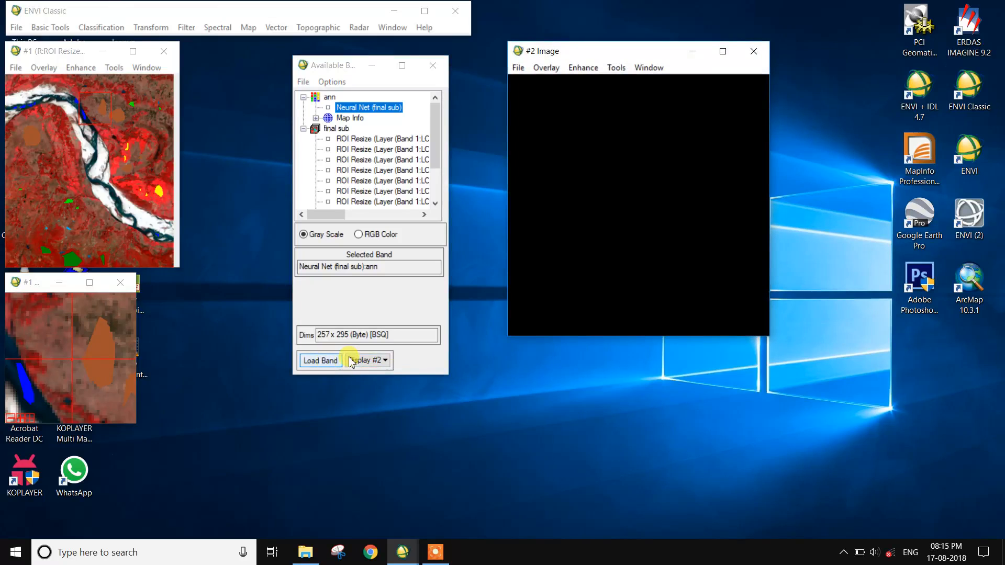
left_click(754, 51)
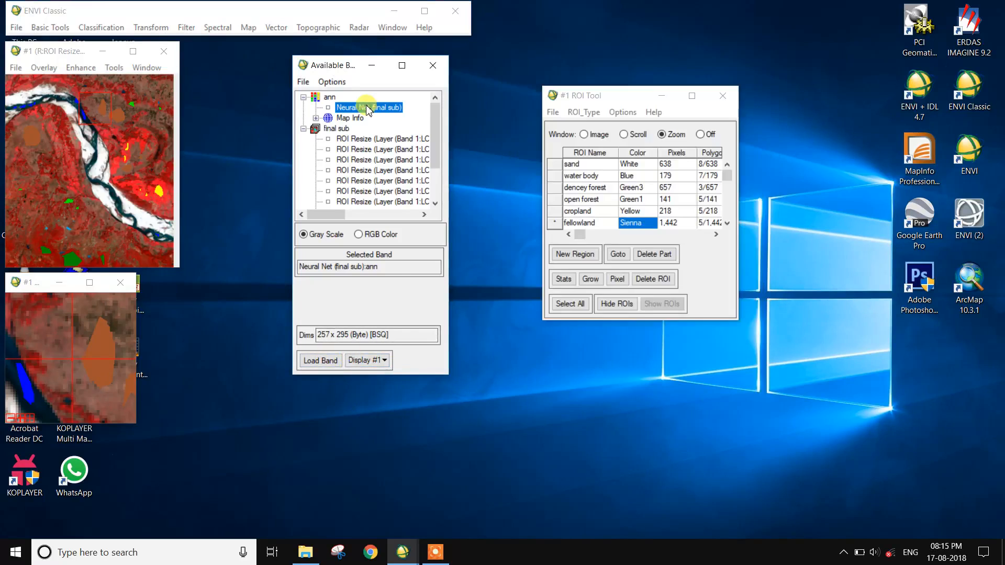
Load the Neural Net band into a new display and place it beside display #1, moving the bands list out of the way.
right_click(369, 108)
left_click(381, 114)
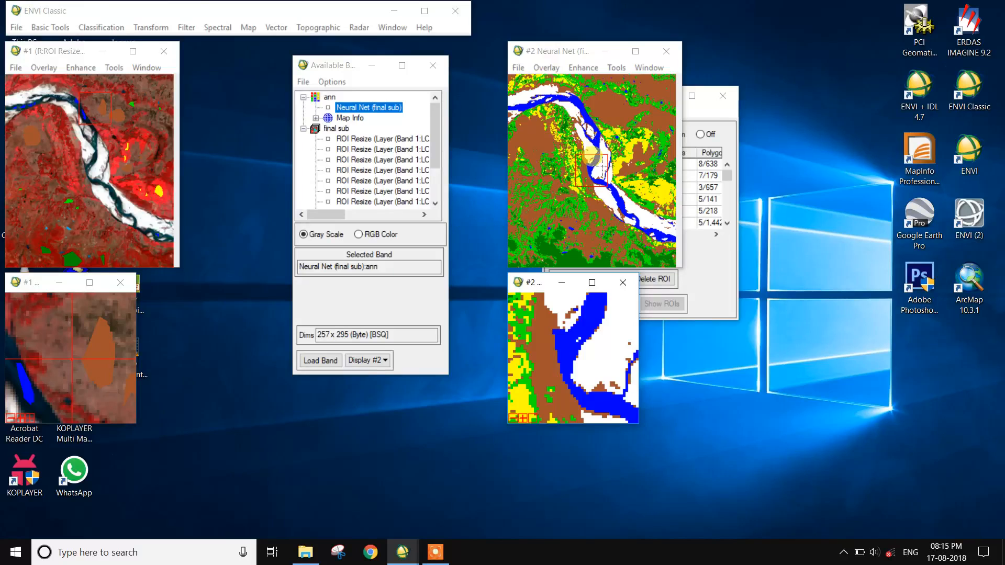
left_click_drag(573, 49, 533, 66)
left_click_drag(339, 65, 754, 92)
left_click_drag(536, 69, 296, 58)
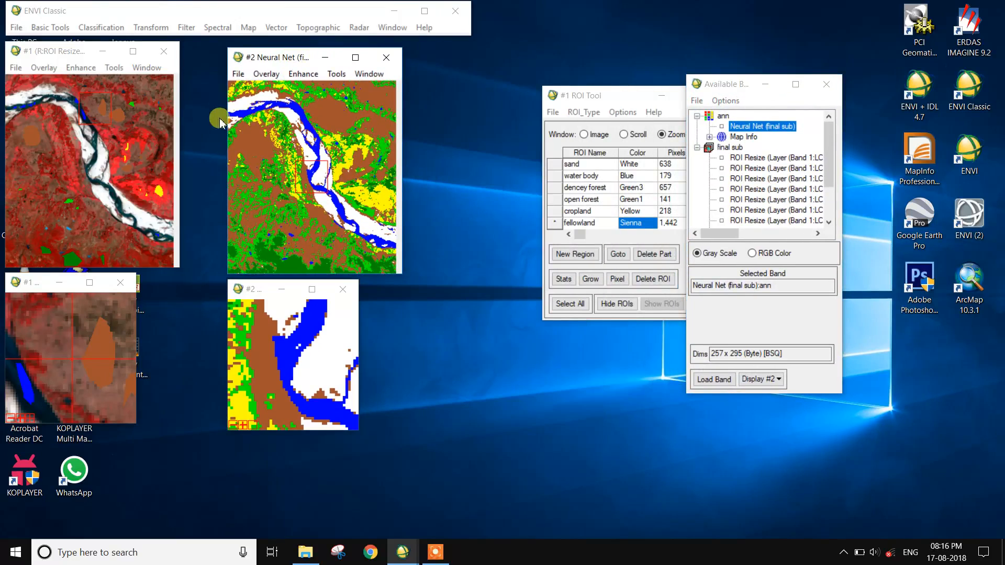
Link display #1 and display #2 with dynamic overlay on, using display #2 as the link size and position reference.
left_click(336, 74)
mouse_move(355, 91)
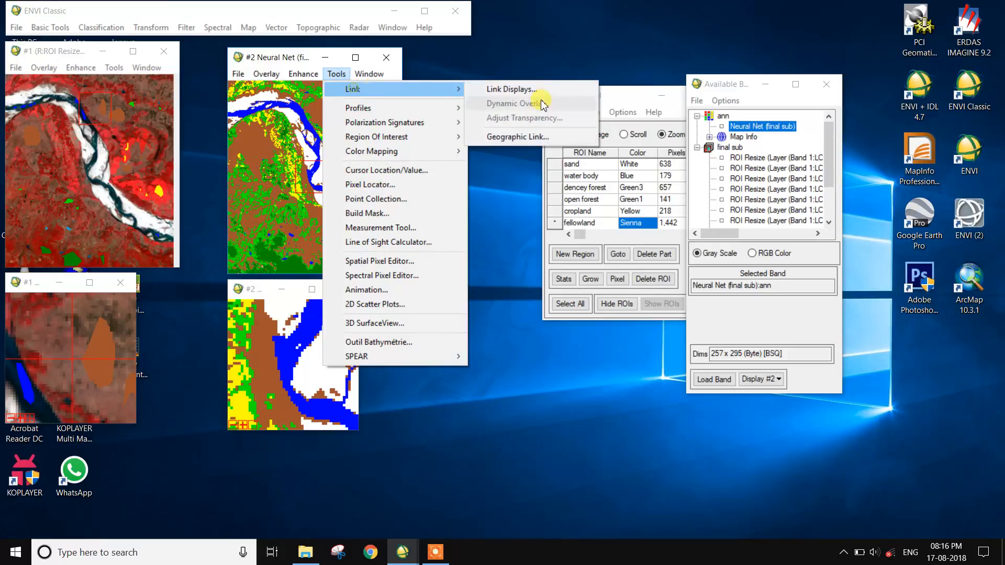
left_click(533, 90)
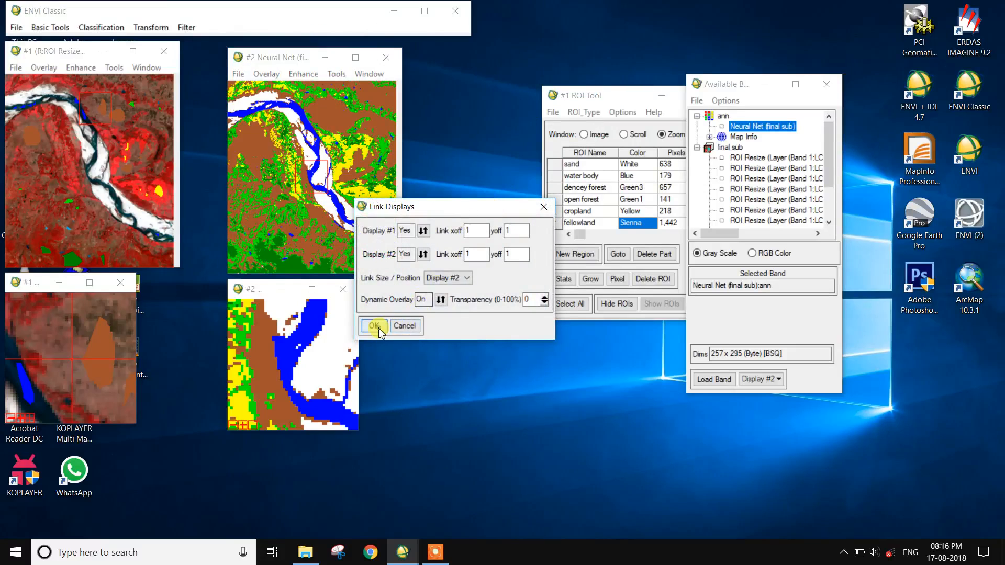
left_click(374, 325)
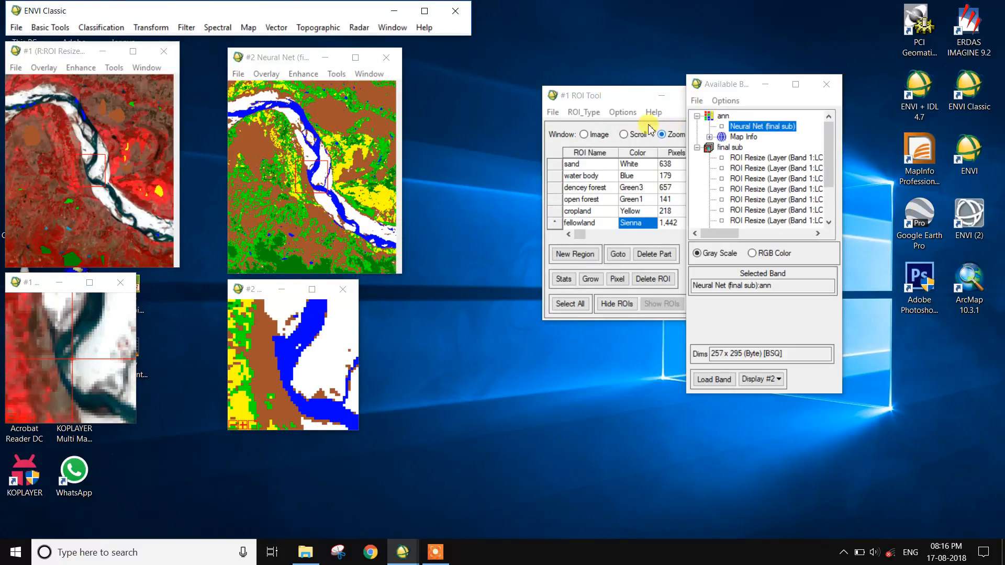
Set the ROI Tool window selection to Off and move the ROI Tool clear of the bands list.
left_click(618, 102)
left_click(700, 134)
left_click_drag(629, 97, 557, 87)
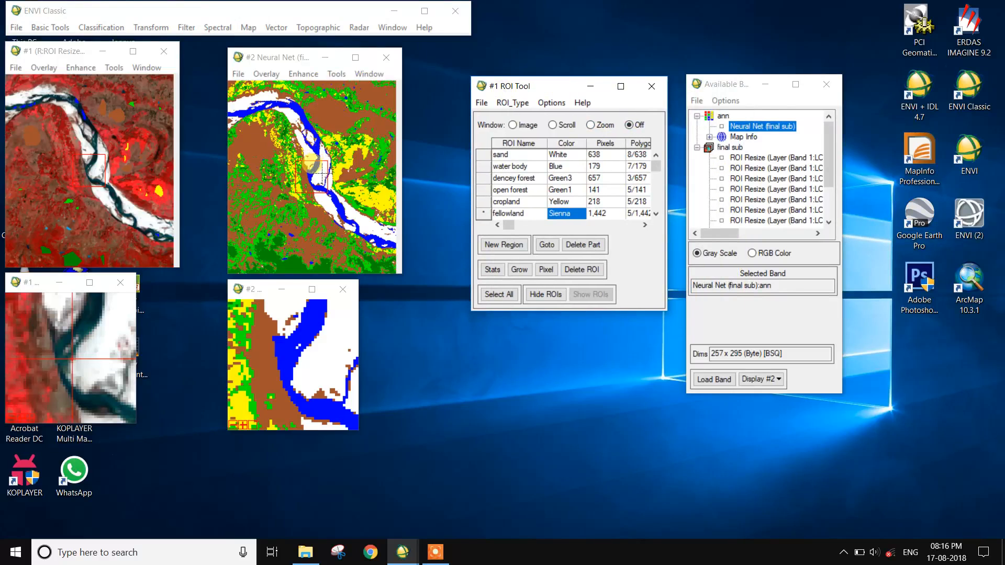
Compare the false-colour image with the Neural Net classification at several places using the linked dynamic overlay.
left_click(321, 176)
left_click(142, 177)
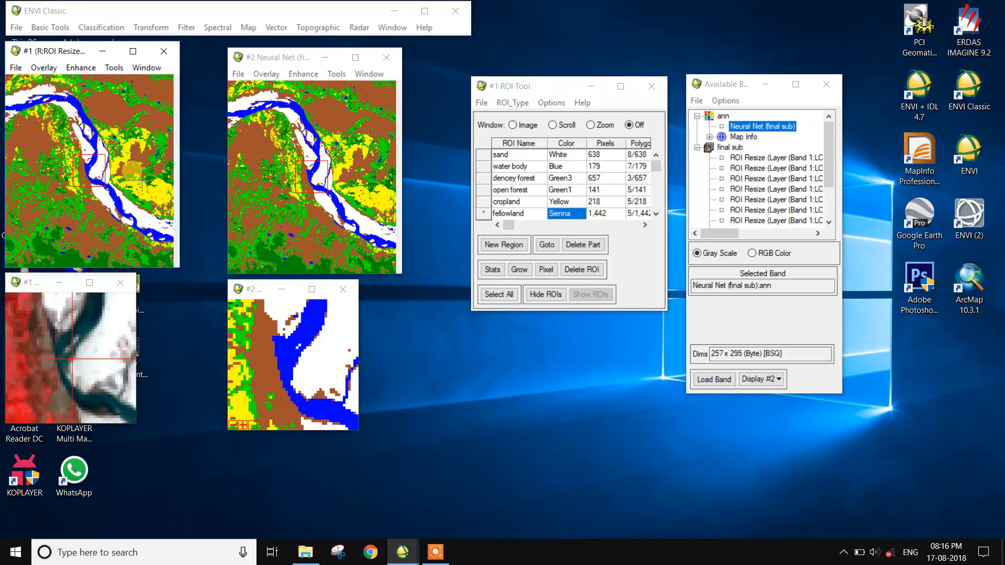
left_click(386, 179)
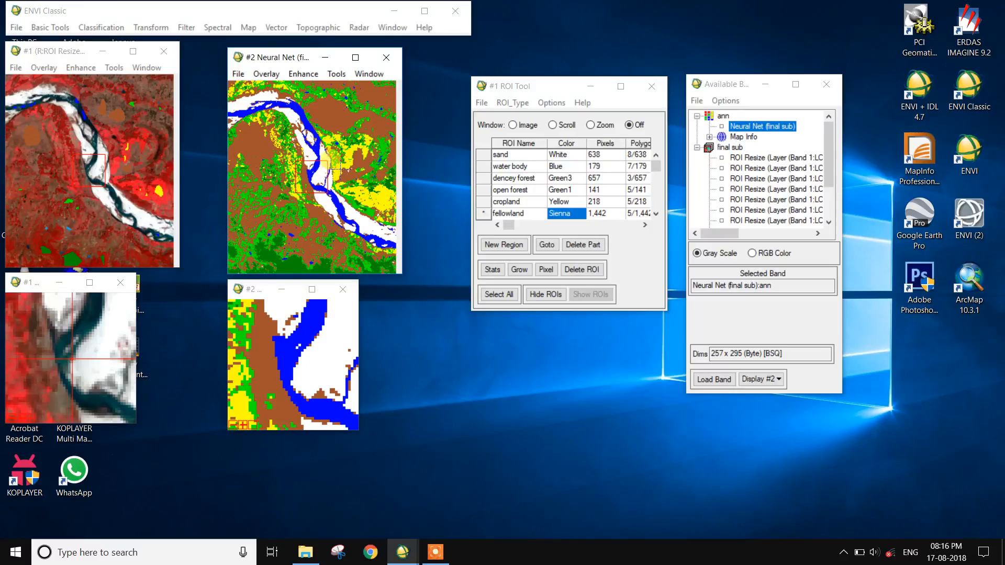
left_click(267, 141)
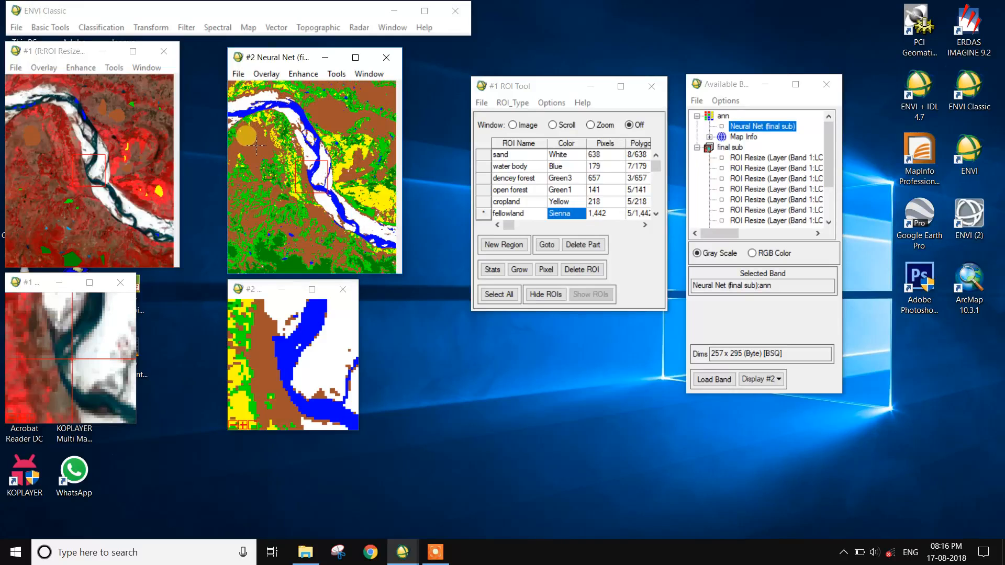
left_click(261, 155)
left_click(284, 260)
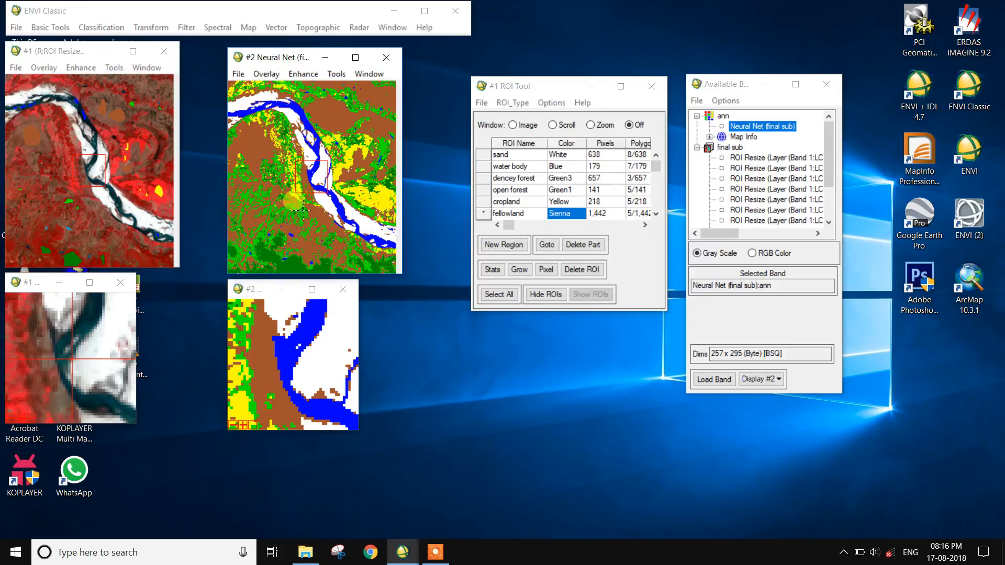
left_click(377, 198)
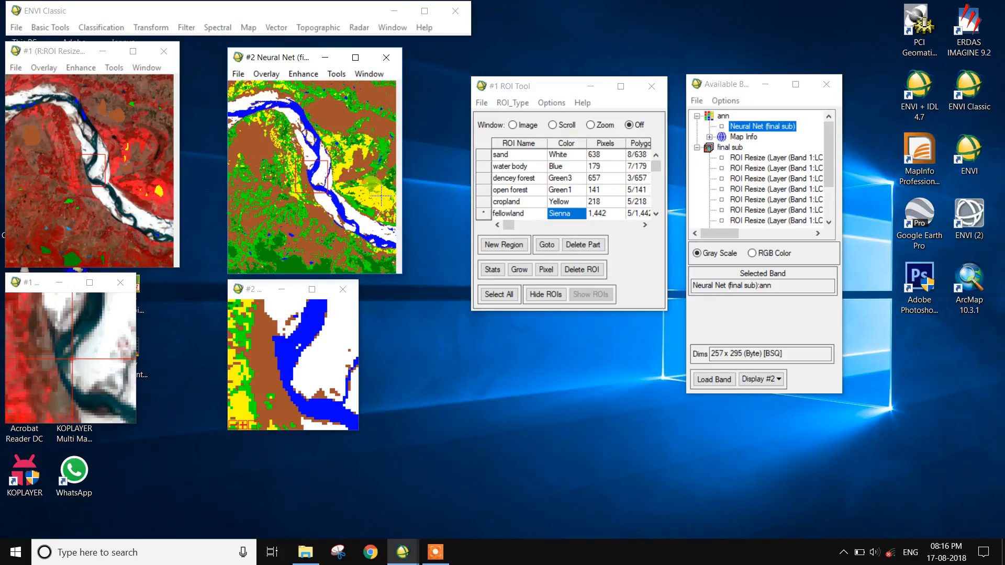
left_click(320, 172)
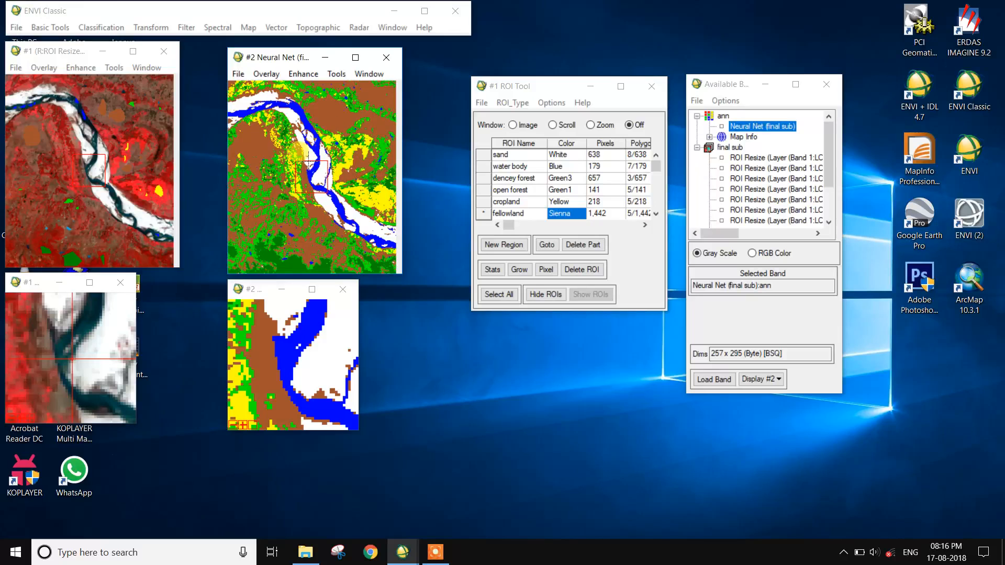
Open the Interactive Class Tool for display #2 with ann as the input classification file.
left_click(268, 74)
left_click(293, 101)
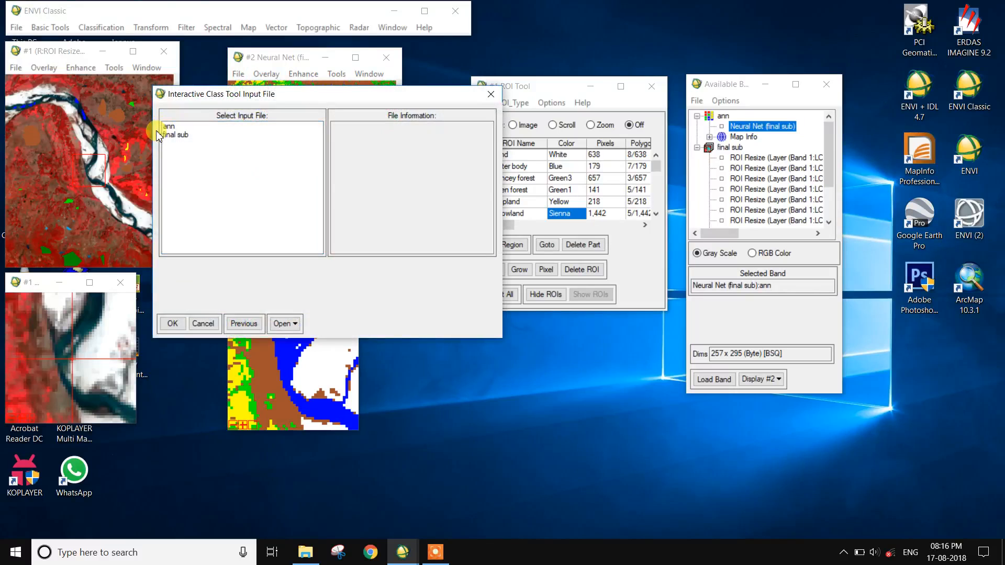
left_click(168, 127)
left_click(171, 324)
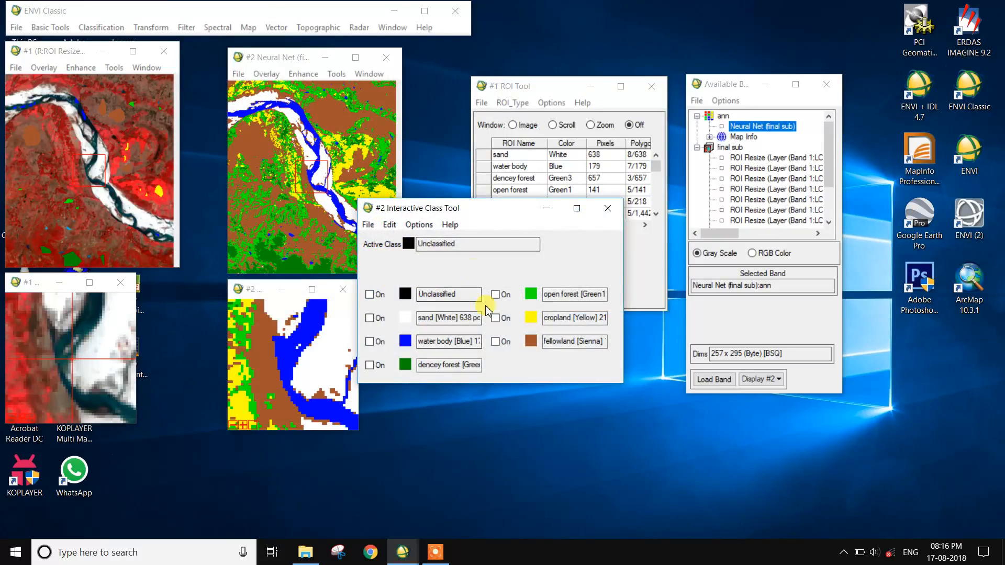
Change the sand class colour to Red in the class colour map.
left_click(419, 225)
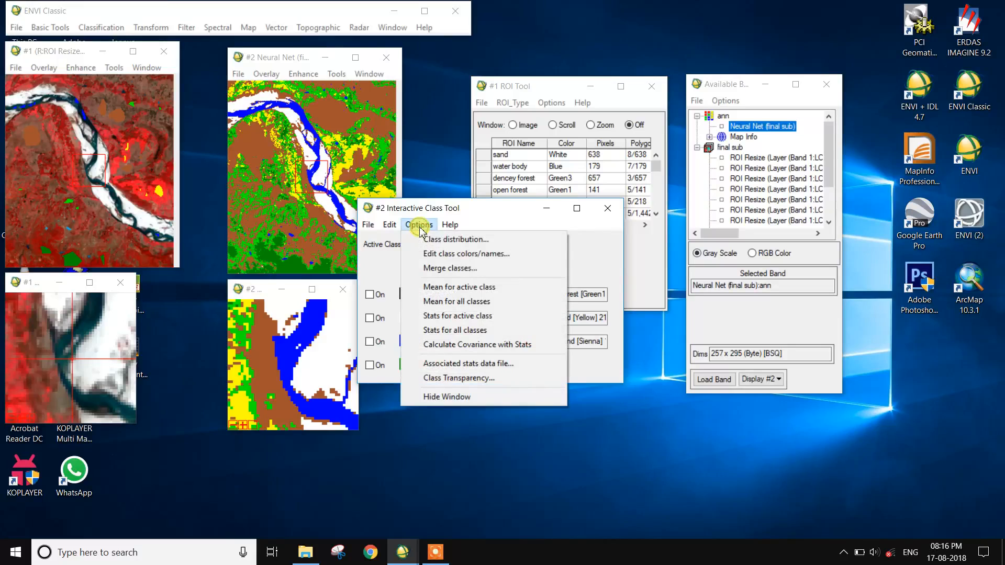
left_click(434, 257)
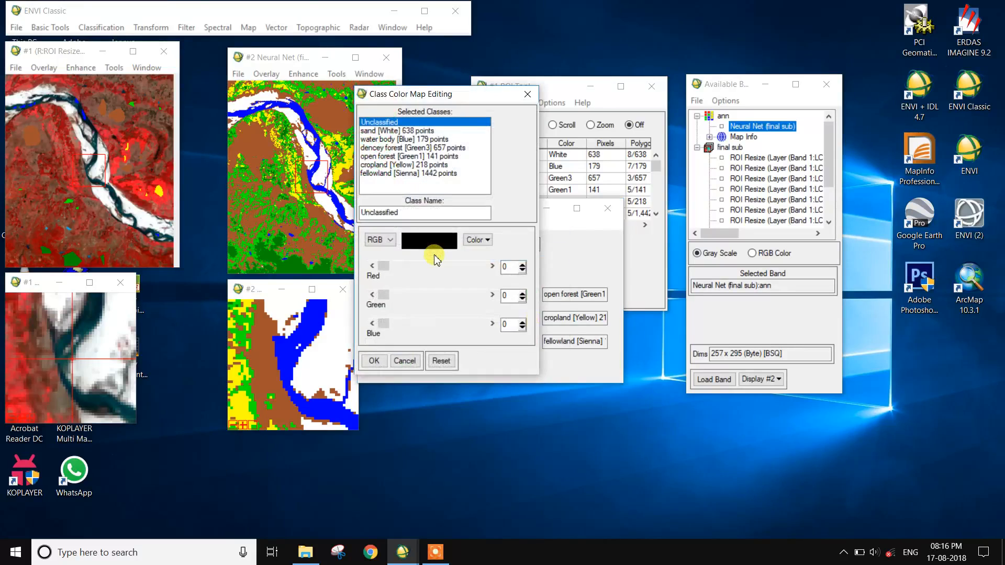
left_click(381, 132)
left_click(478, 239)
mouse_move(493, 269)
left_click(597, 298)
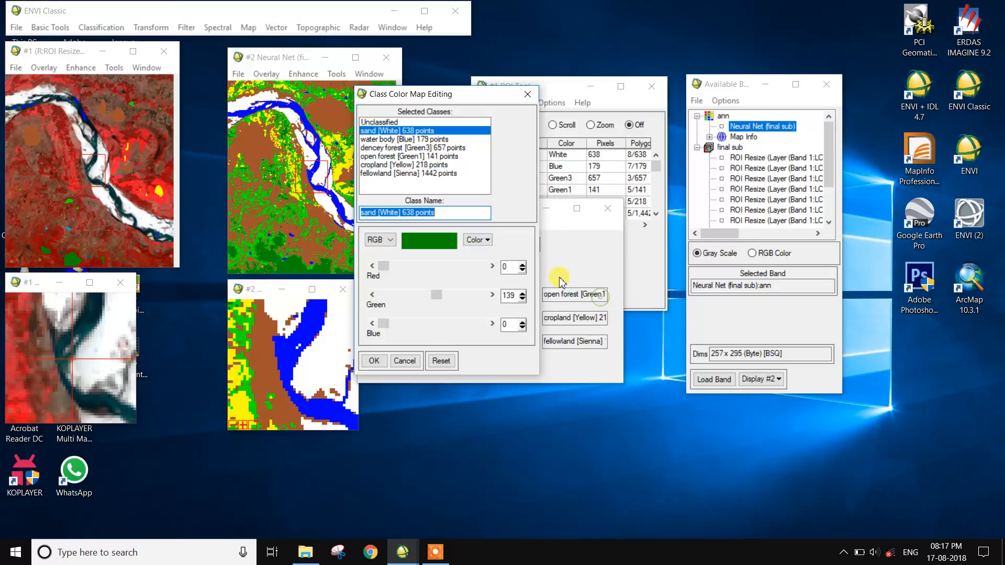
left_click(486, 248)
mouse_move(507, 256)
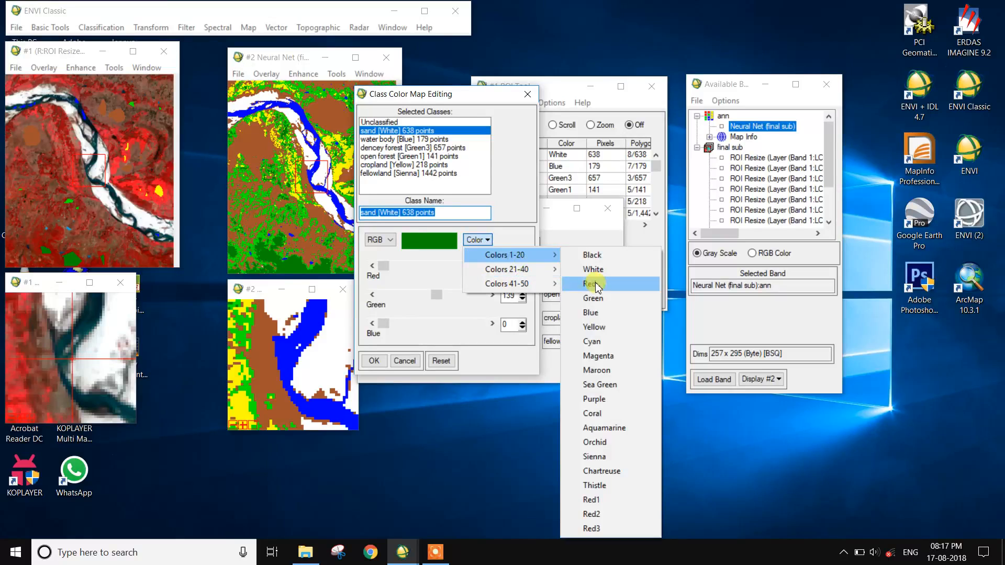
left_click(593, 284)
left_click(374, 361)
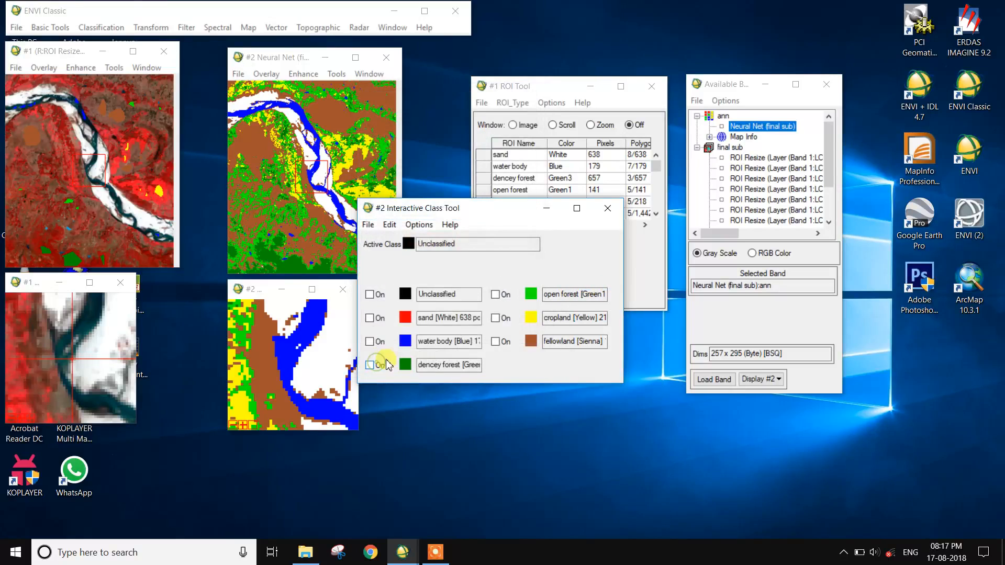
Save the red sand class colour to the classification file.
left_click(368, 225)
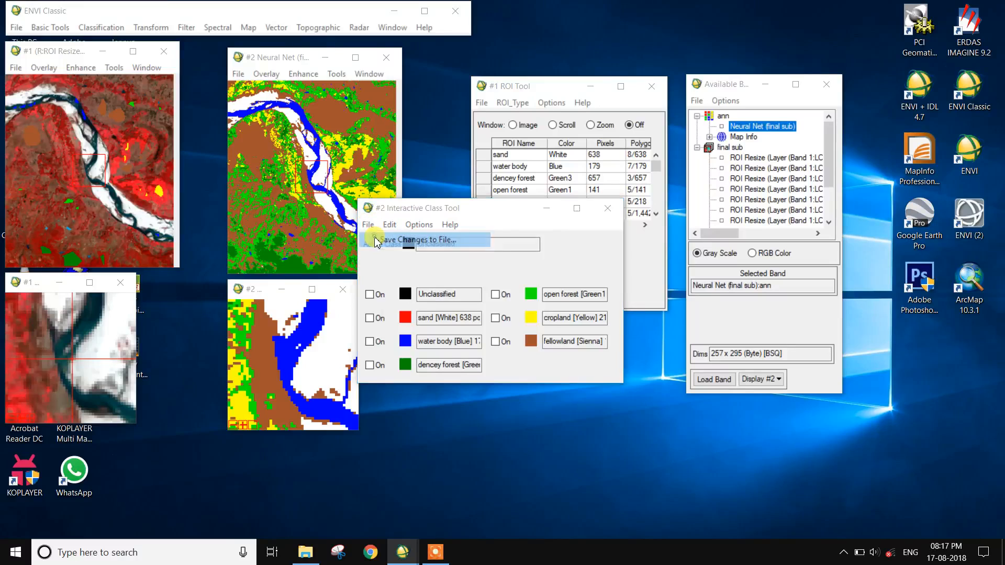
left_click(416, 241)
left_click(535, 320)
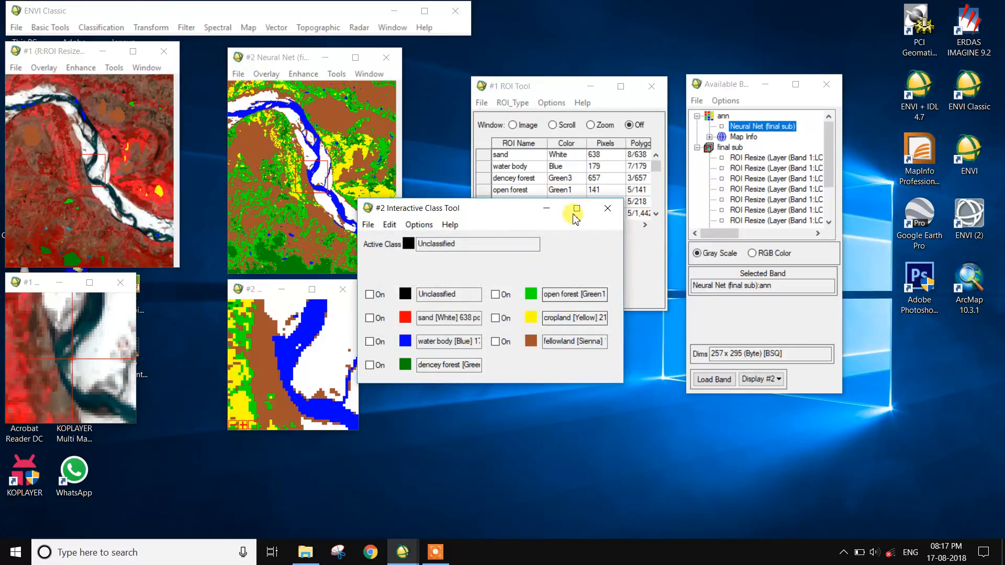
Load the Neural Net band into new display #3 beside display #2, moving the Interactive Class Tool out of the way.
left_click(744, 126)
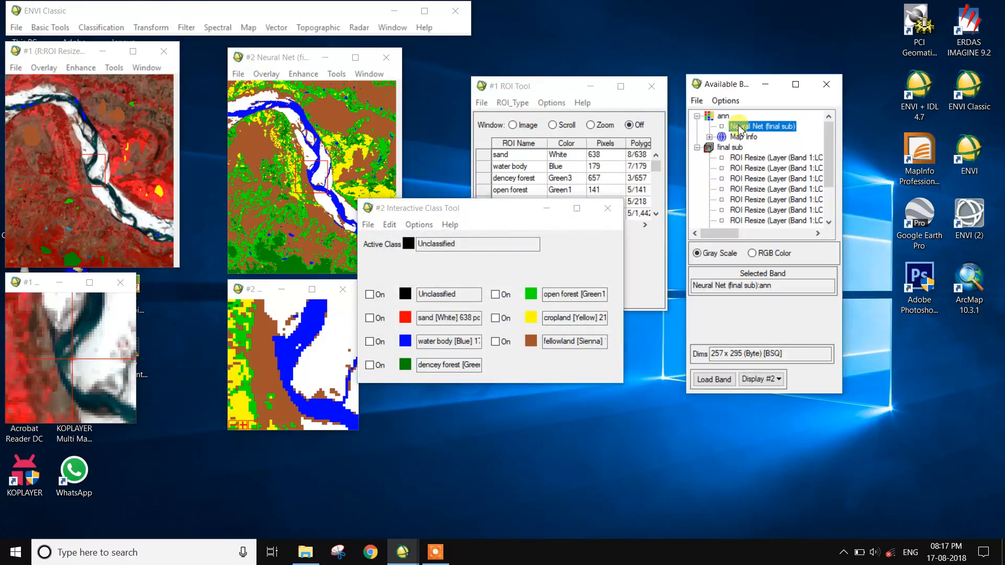
left_click(762, 379)
left_click(738, 396)
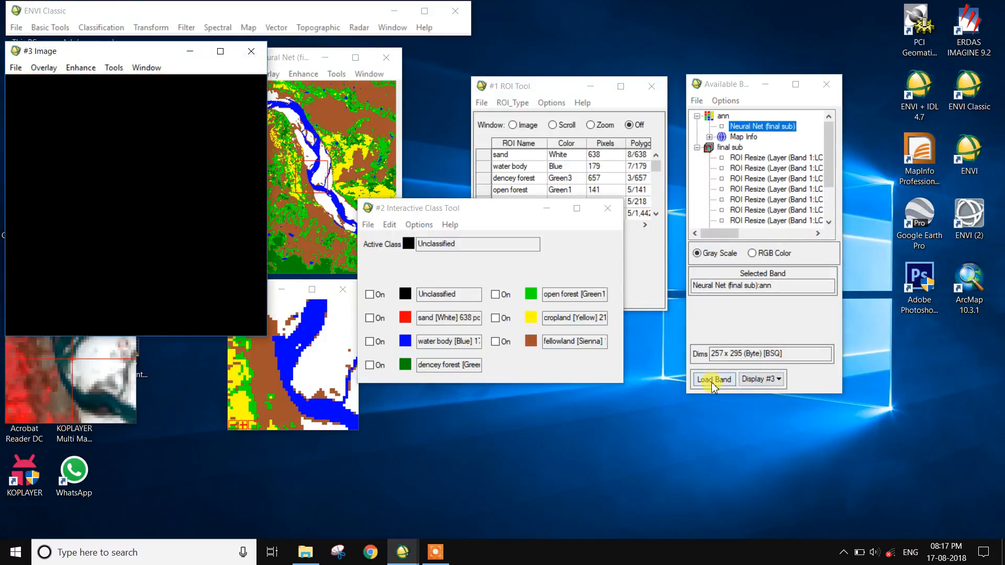
left_click(713, 379)
left_click_drag(84, 51, 489, 67)
left_click_drag(386, 210, 672, 204)
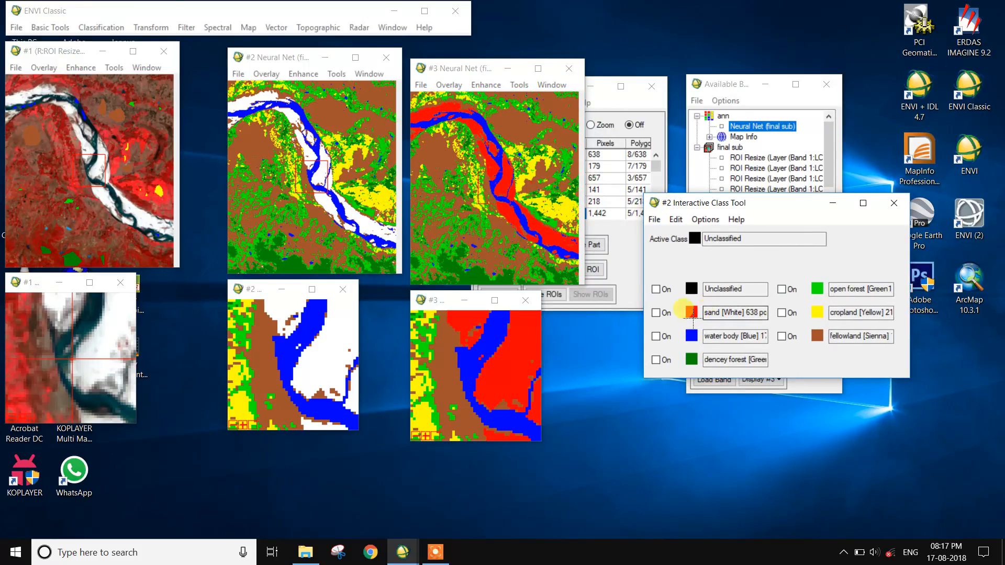
Set the sand class colour back to White in the class colour map.
left_click(705, 220)
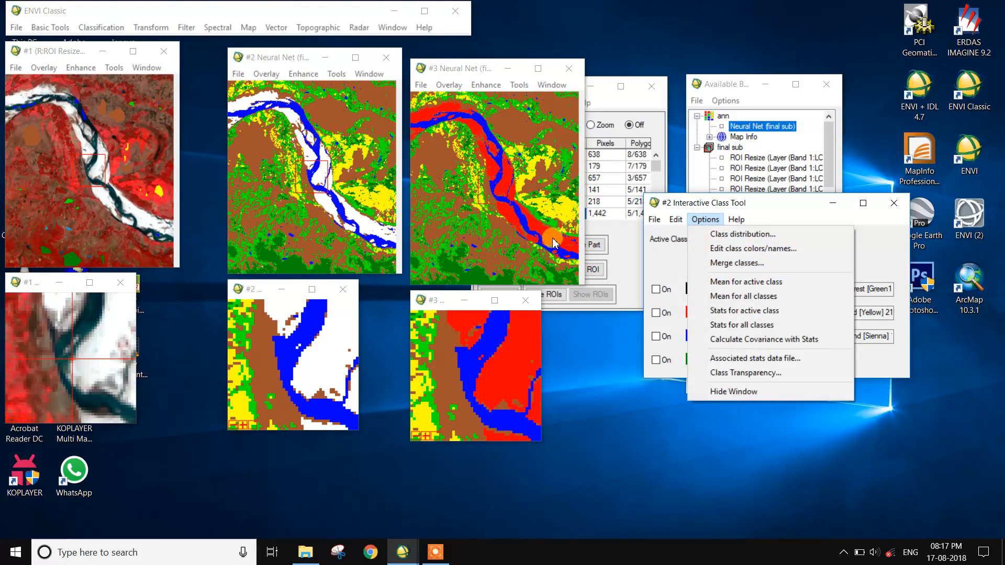
left_click(730, 249)
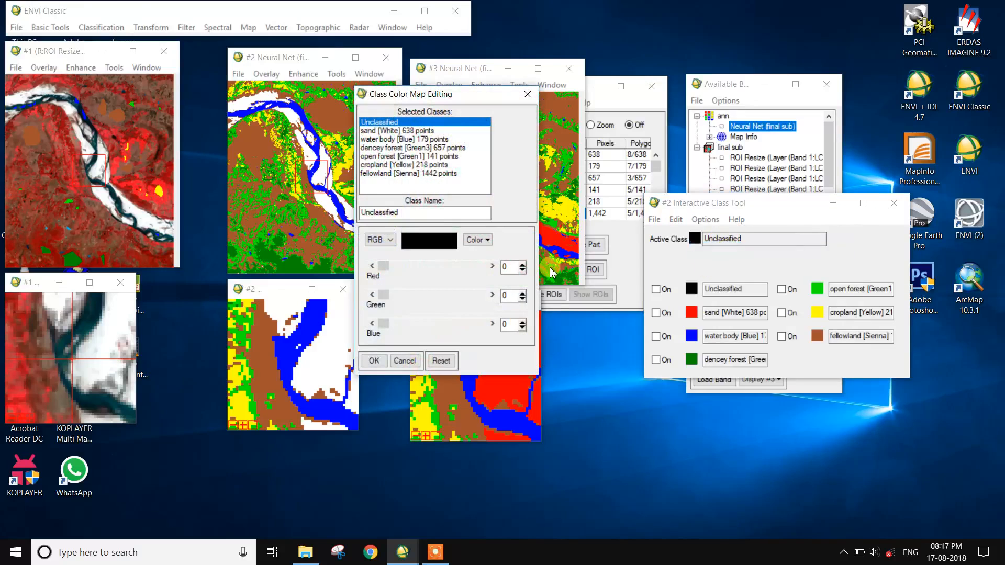
left_click(387, 135)
left_click(477, 240)
mouse_move(505, 255)
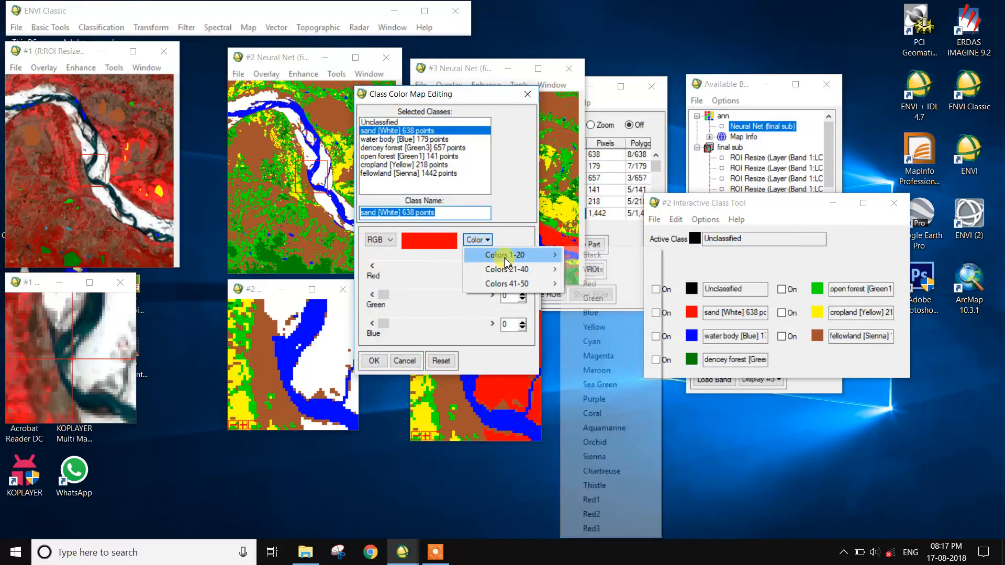
left_click(593, 269)
left_click(374, 362)
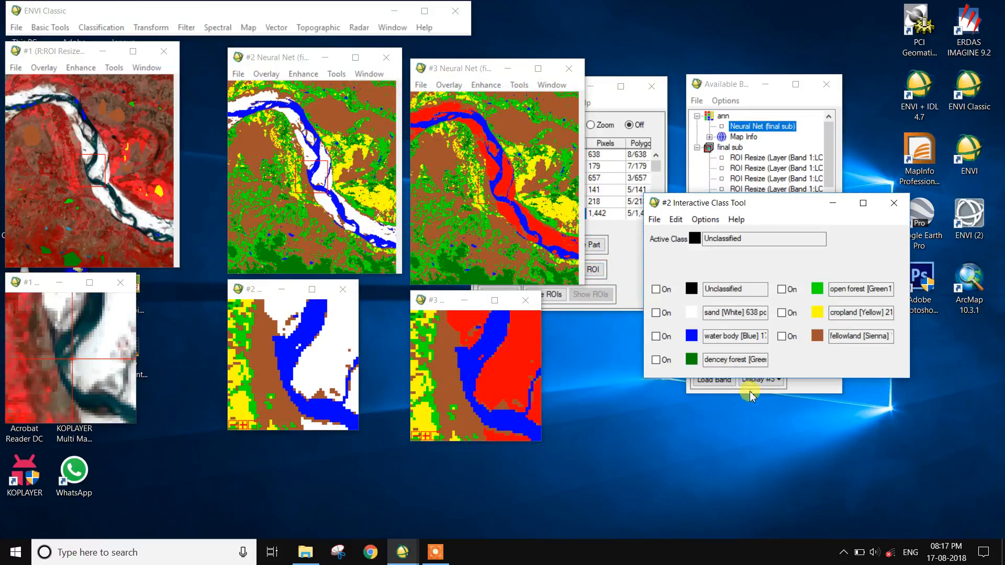
Save the white sand class colour to the classification file.
left_click(654, 220)
left_click(671, 239)
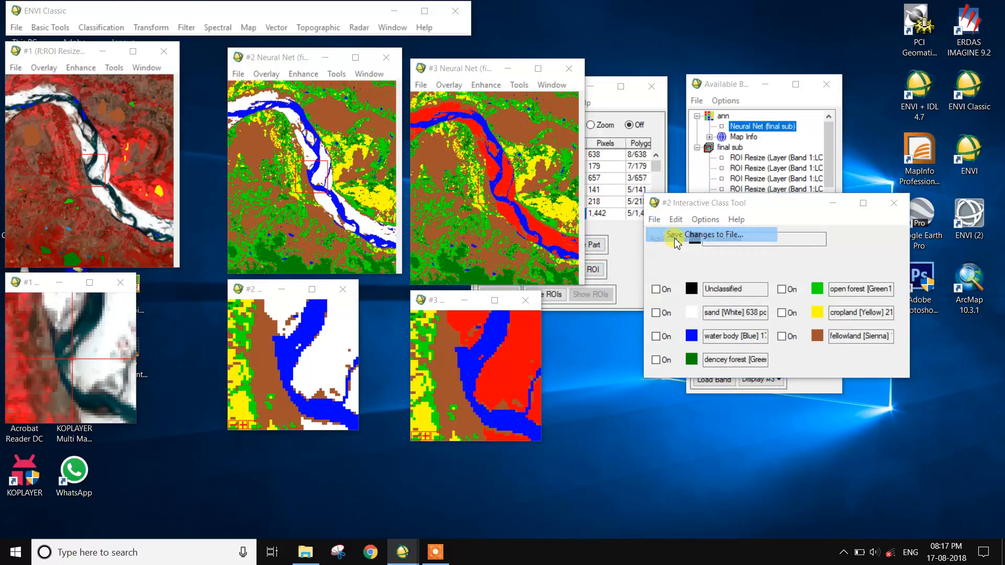
left_click(540, 319)
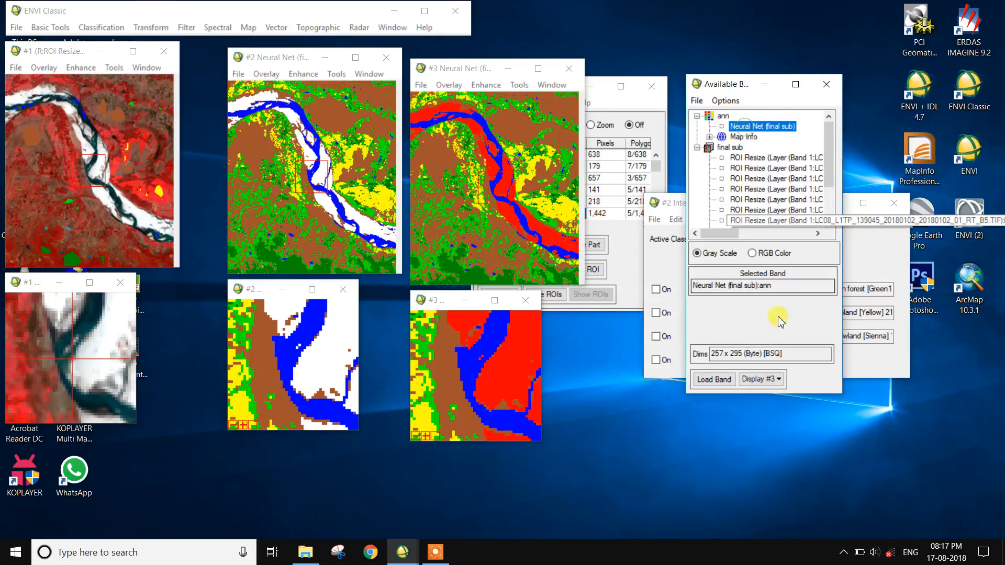
Load the Neural Net band into new display #4 and place it beside display #3.
left_click(765, 379)
left_click(789, 398)
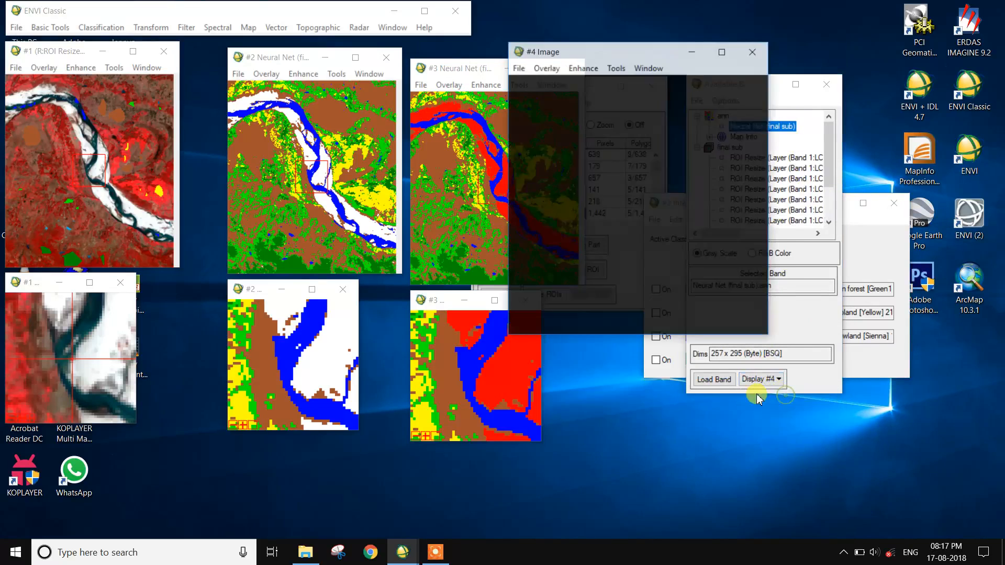
left_click(714, 379)
left_click_drag(578, 51, 666, 67)
Close displays #3 and #4 and move the Interactive Class Tool below the ROI Tool.
left_click(571, 69)
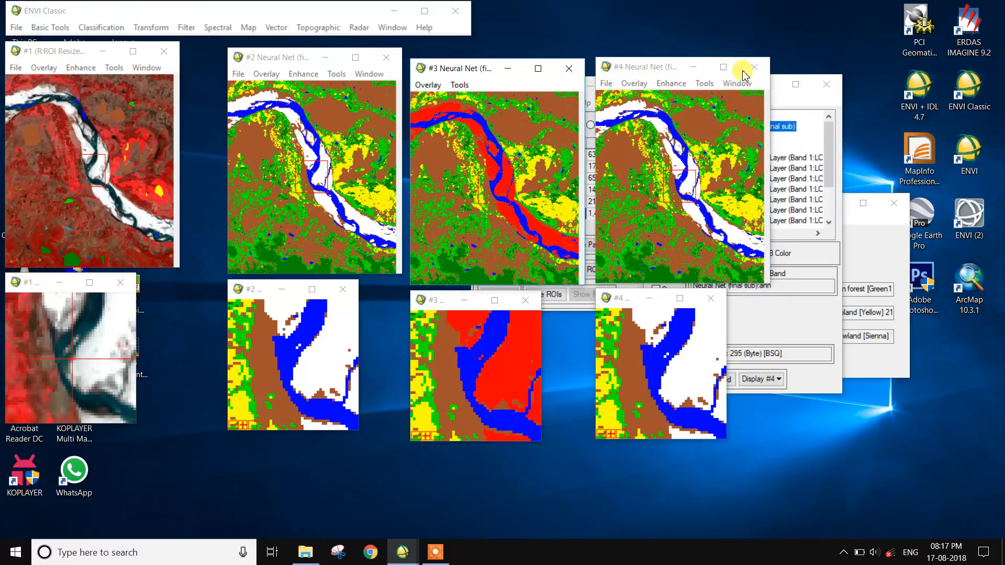
left_click(754, 67)
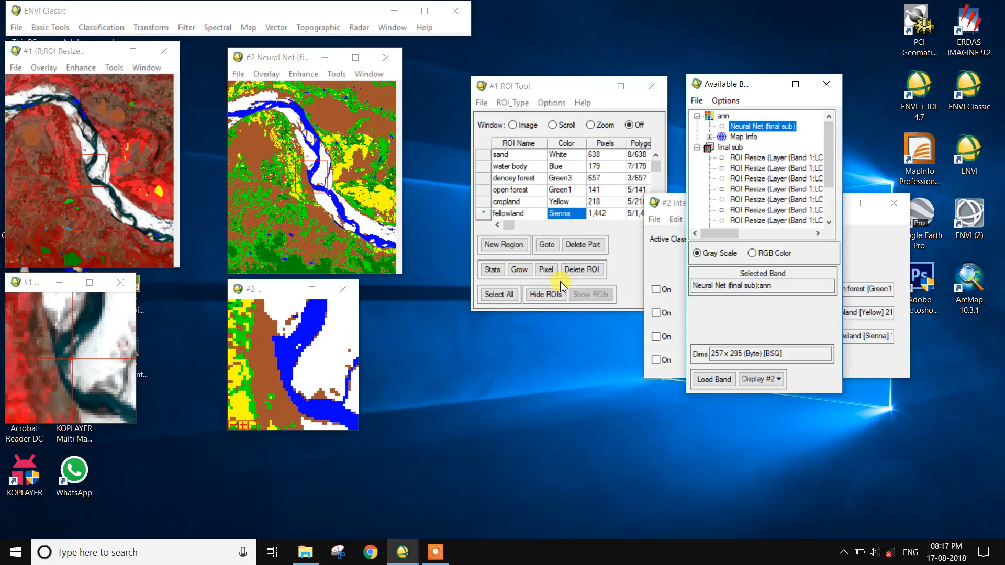
left_click(670, 216)
left_click_drag(685, 210, 473, 334)
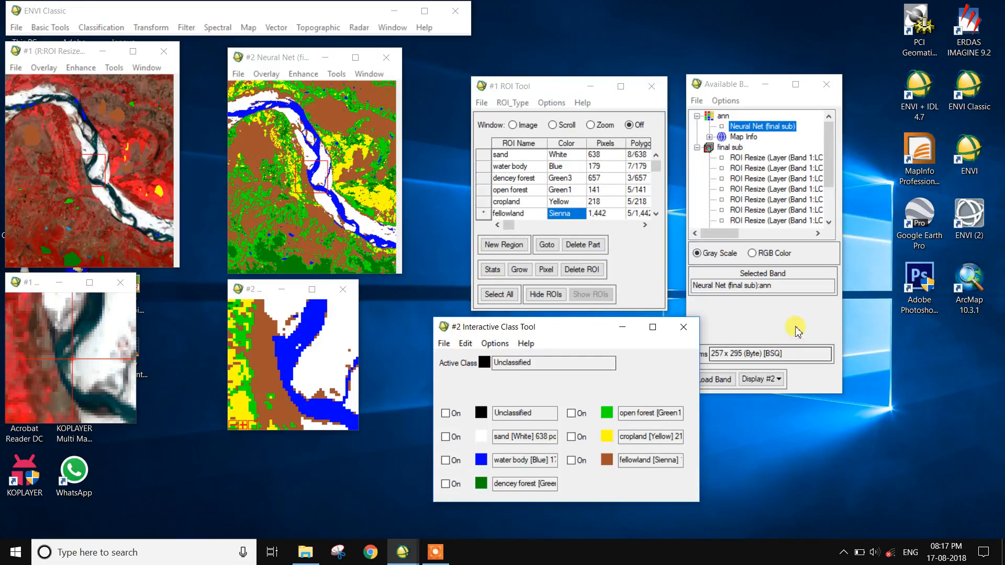
left_click(435, 553)
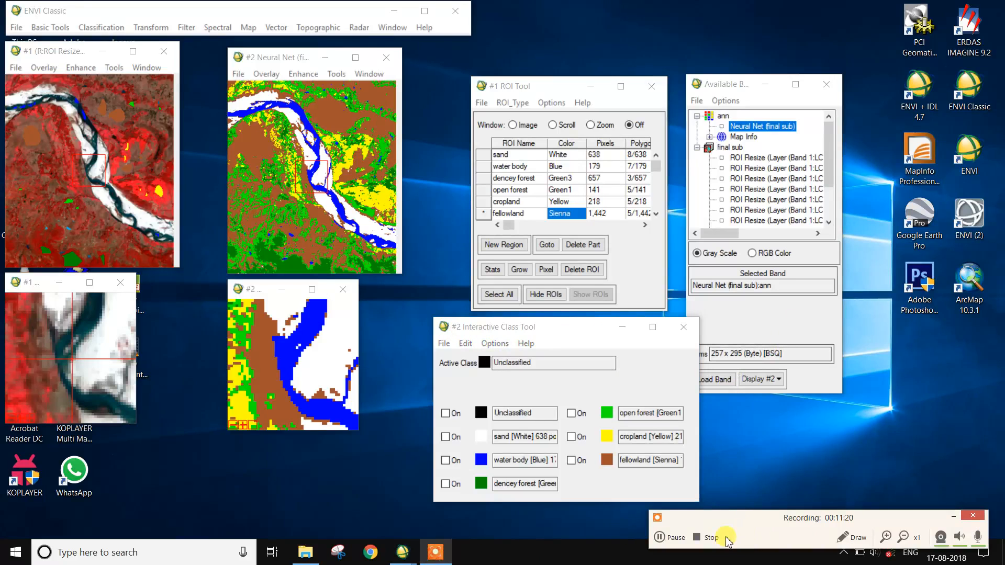